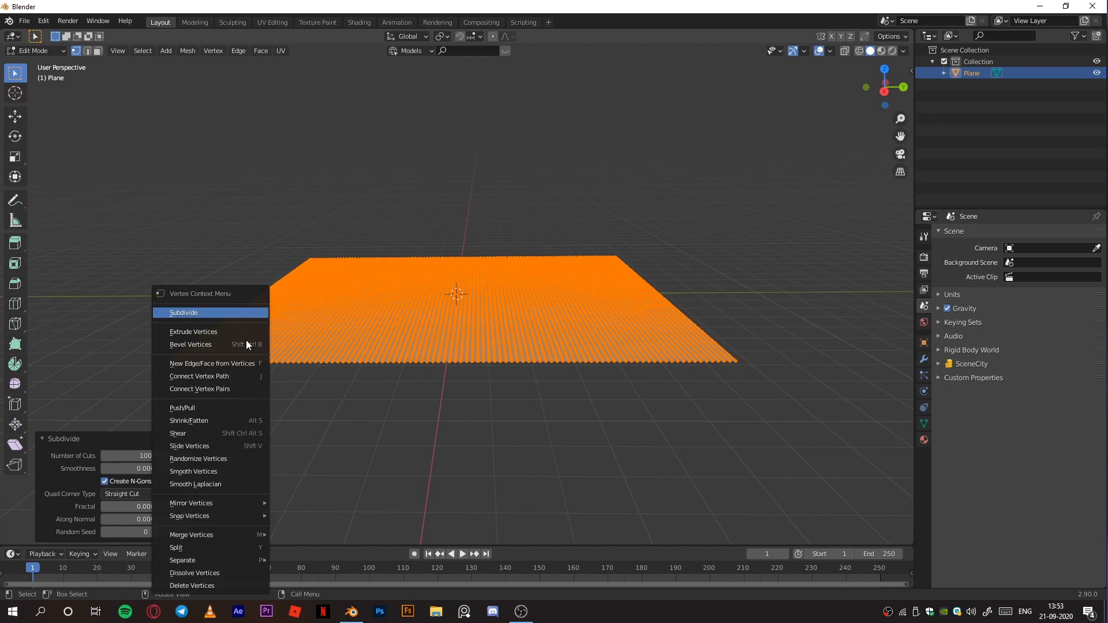
Subdivide the selected plane mesh with one more cut and return to Object Mode
left_click(241, 311)
key("grave")
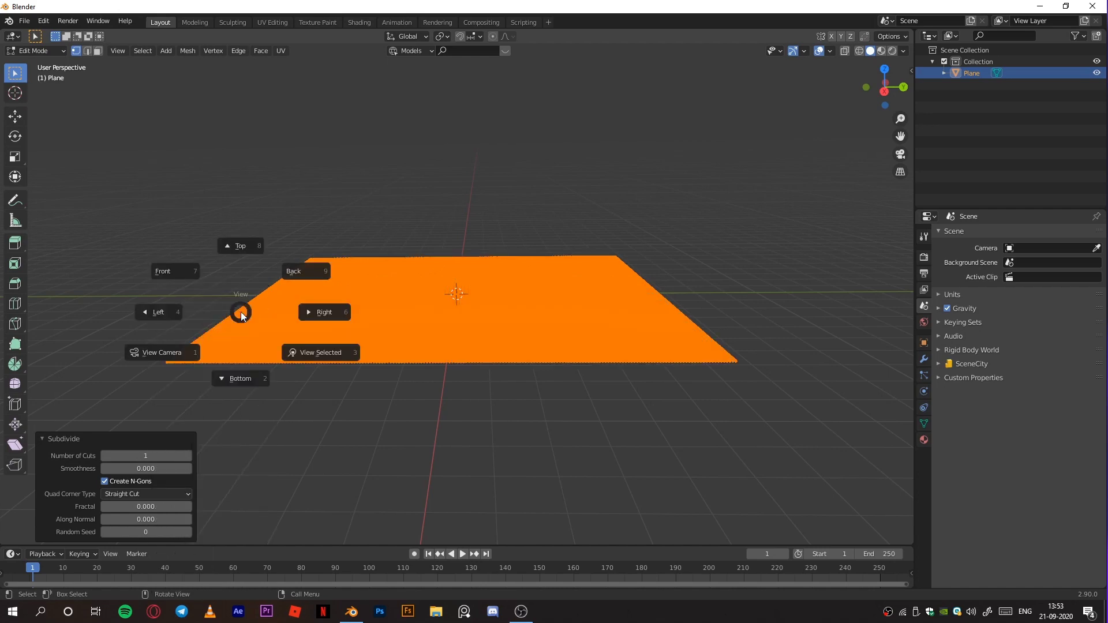
key("Escape")
key("Tab")
scroll(420, 285, "down", 1)
scroll(423, 287, "up", 1)
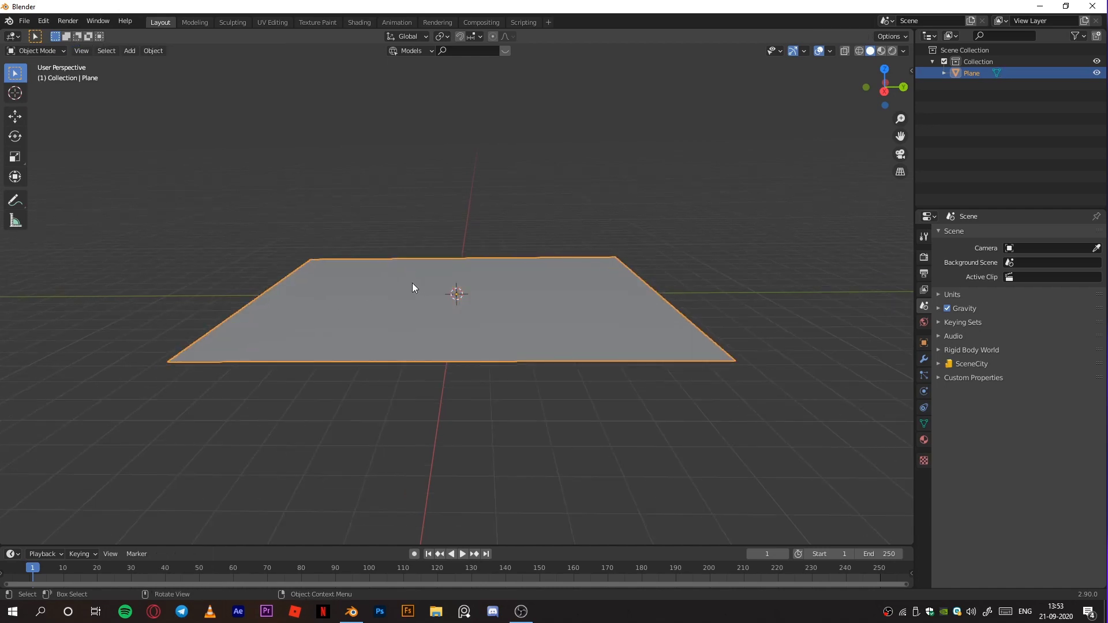
In the Shading workspace, move the Principled BSDF away from the Material Output and add an Image Texture node between them
left_click(353, 21)
middle_click_drag(548, 263, 513, 252)
left_click(557, 355)
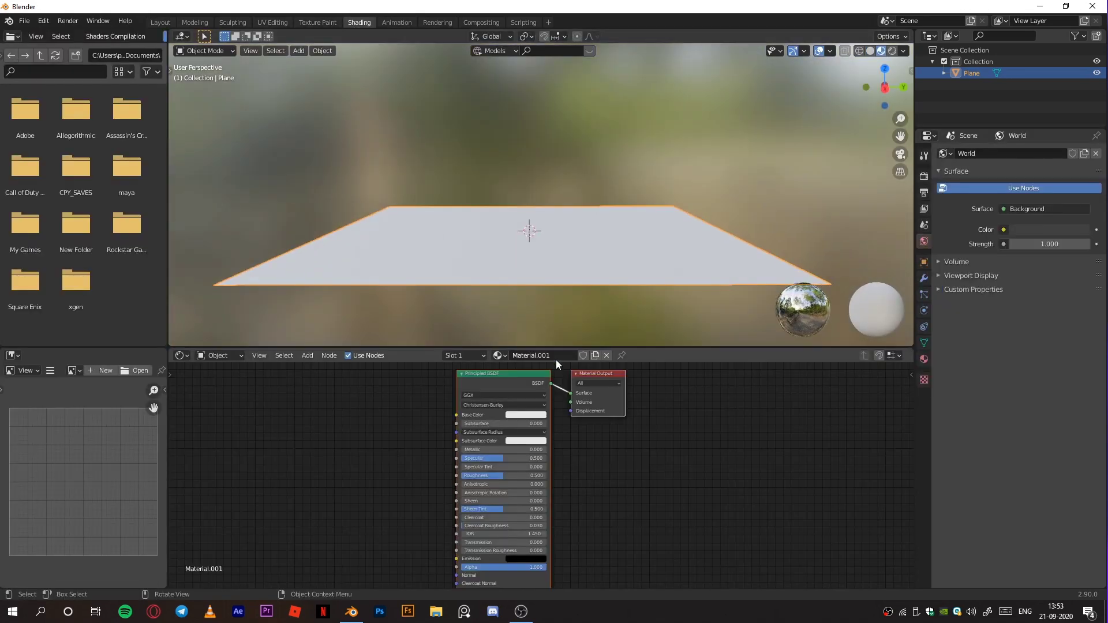
left_click_drag(509, 383, 302, 383)
key("shift+a")
left_click(405, 459)
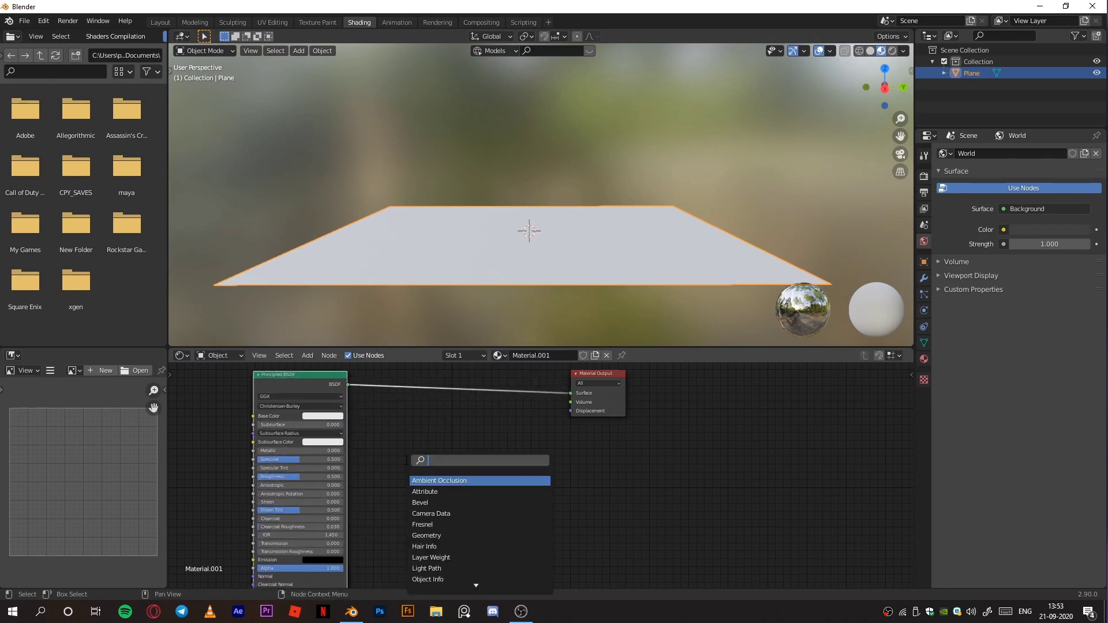
type("IMAGE")
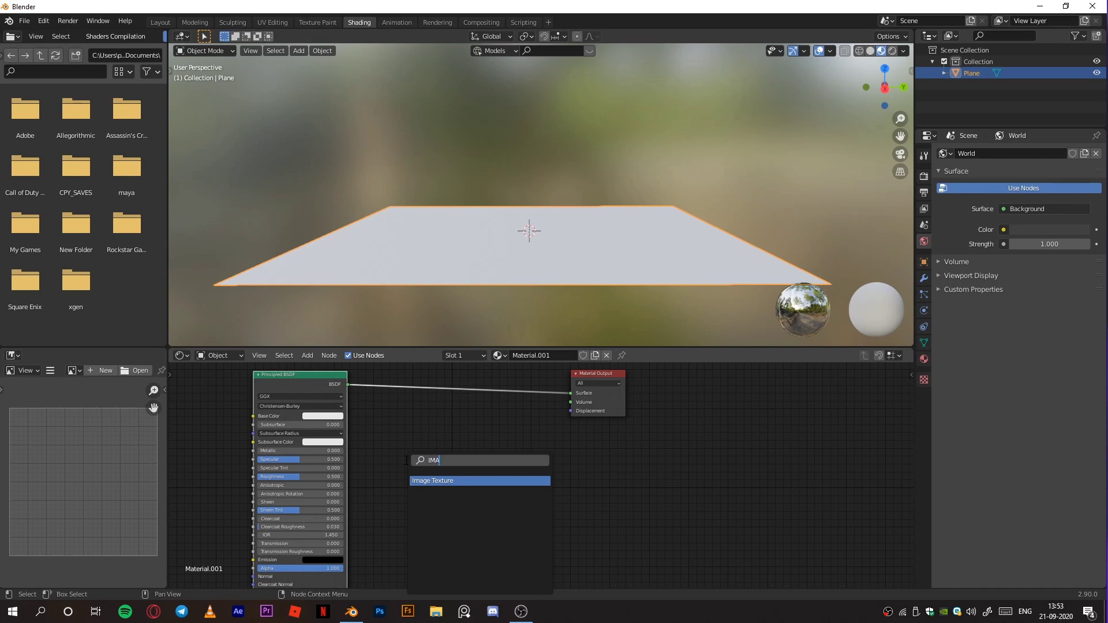
left_click(430, 480)
left_click(385, 468)
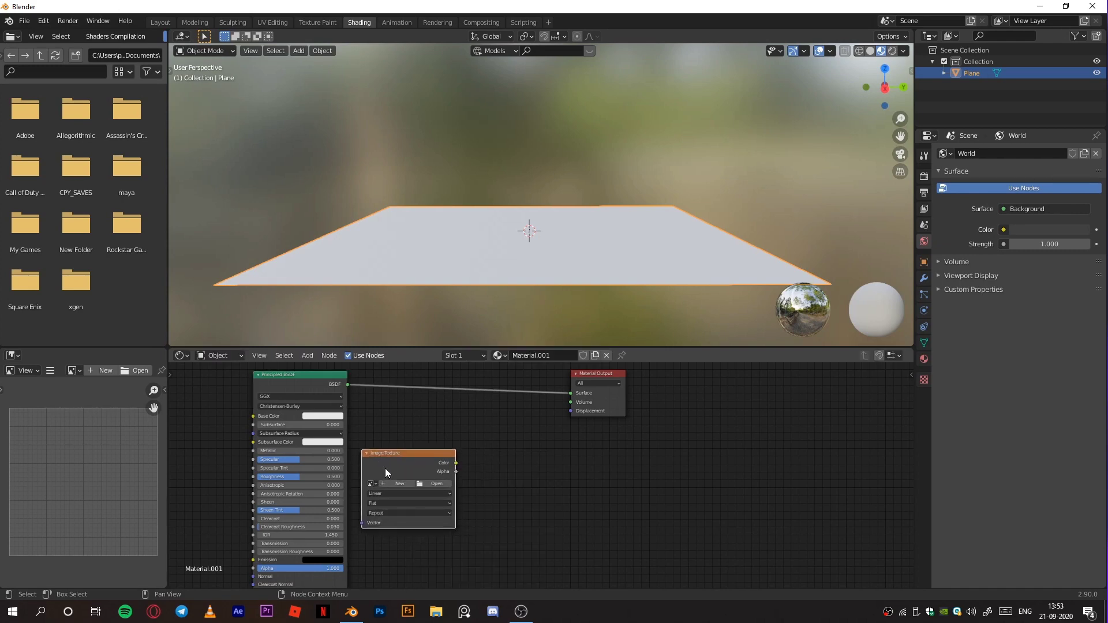
Add a Displacement node between the Image Texture node and the Material Output
key("shift+a")
left_click(471, 464)
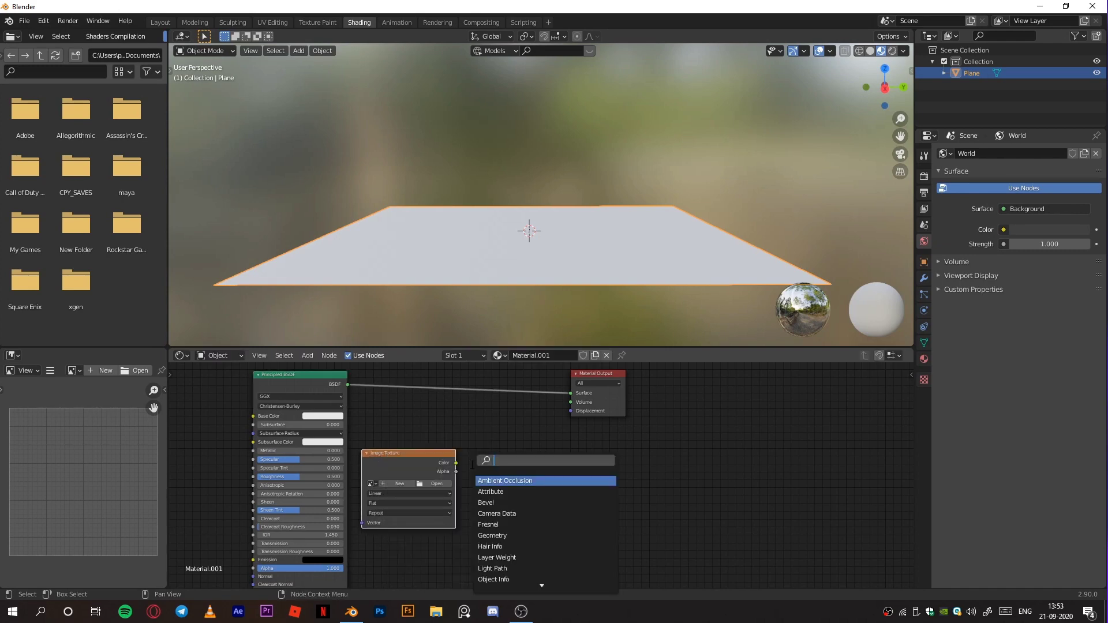
type("DI")
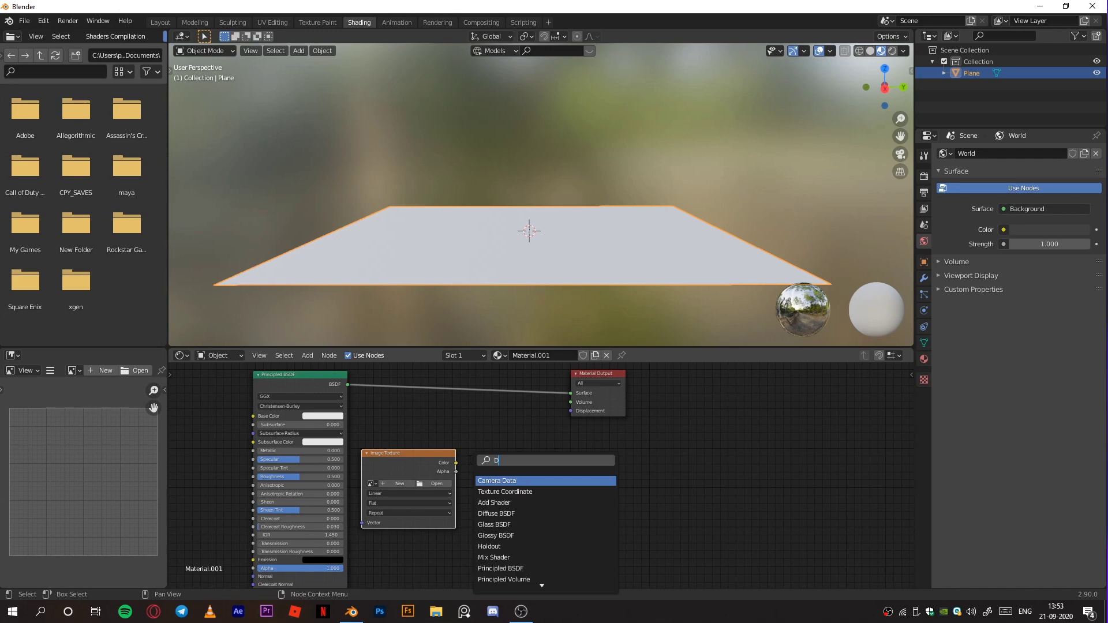
left_click(497, 513)
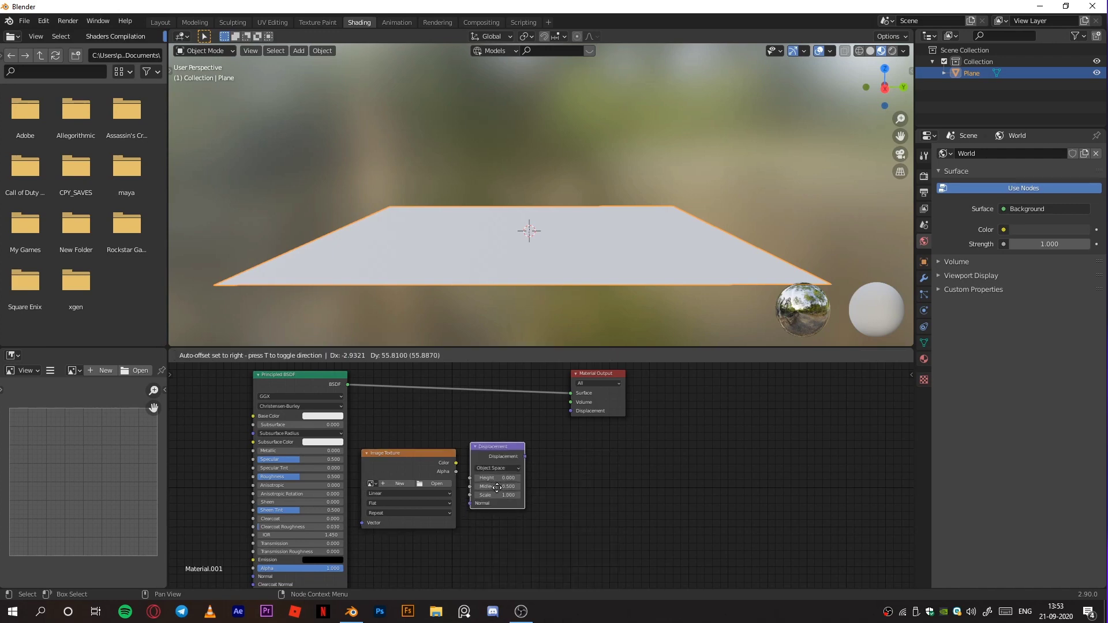
left_click(543, 442)
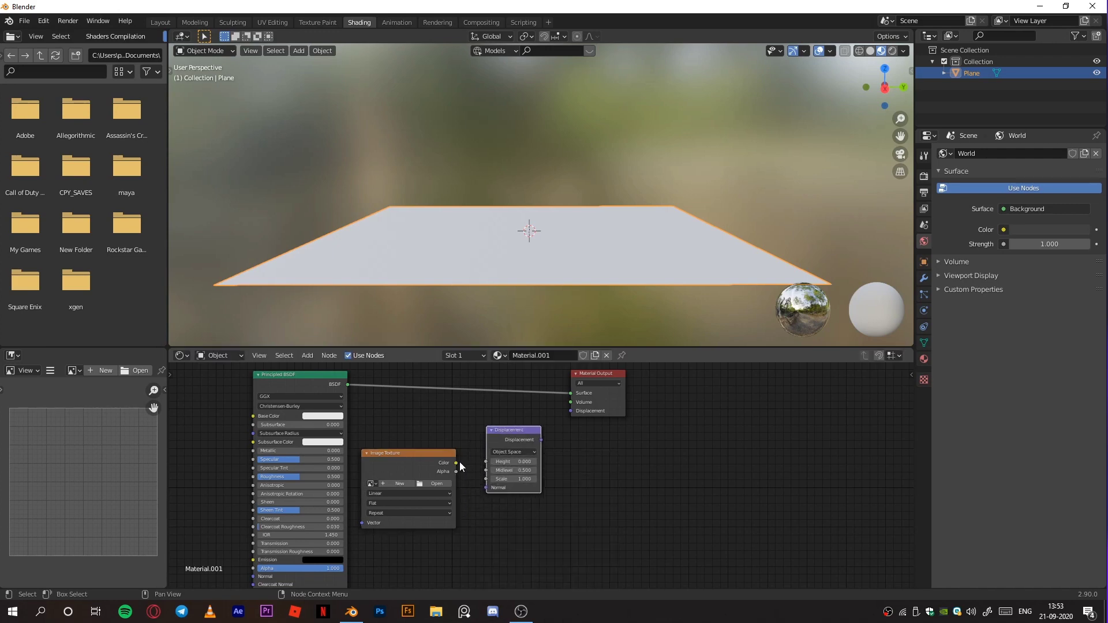
left_click(434, 483)
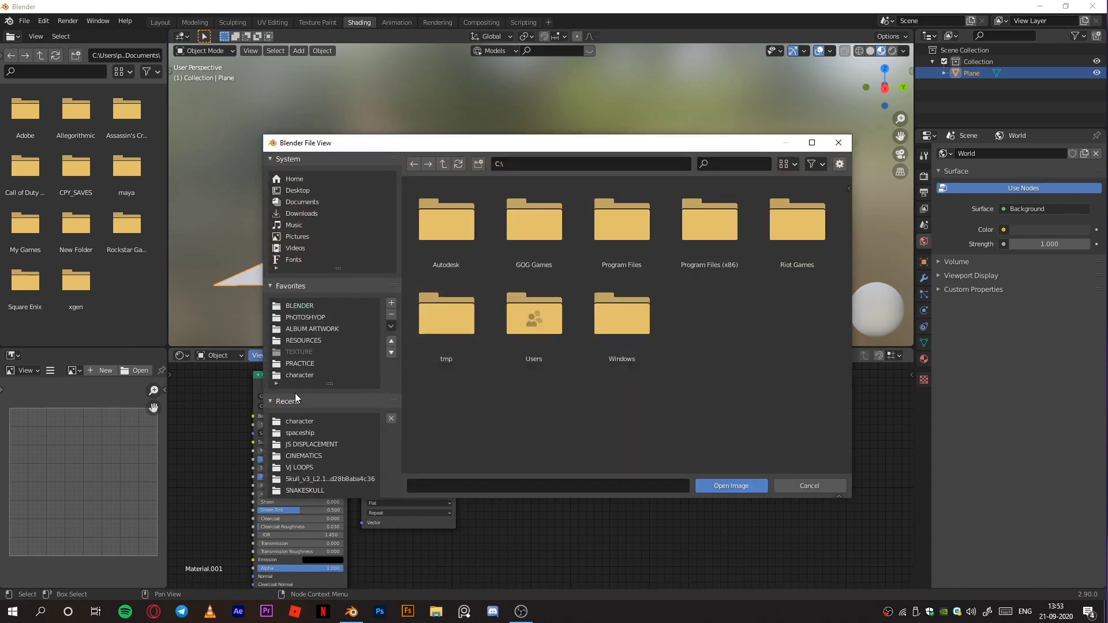
left_click(300, 340)
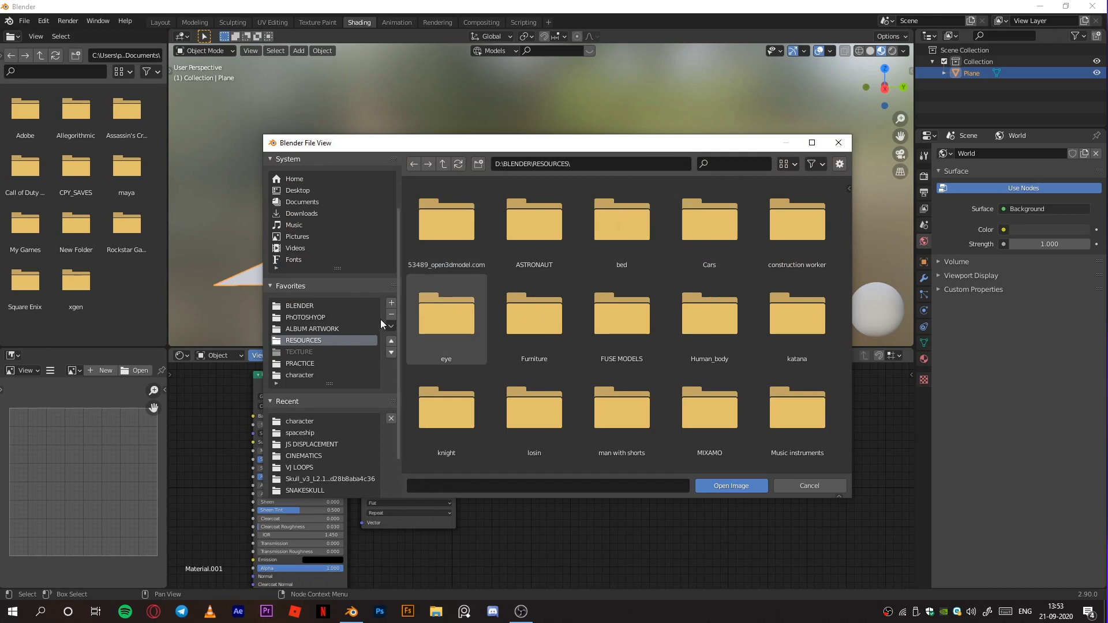
left_click(297, 306)
double_click(446, 343)
left_click(453, 232)
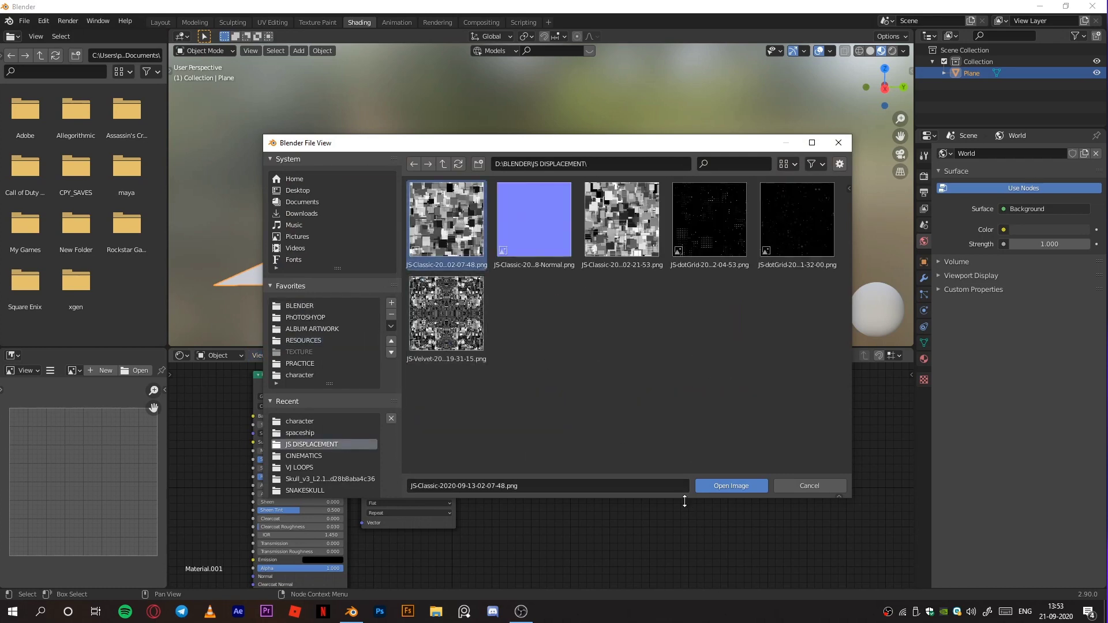
left_click(699, 485)
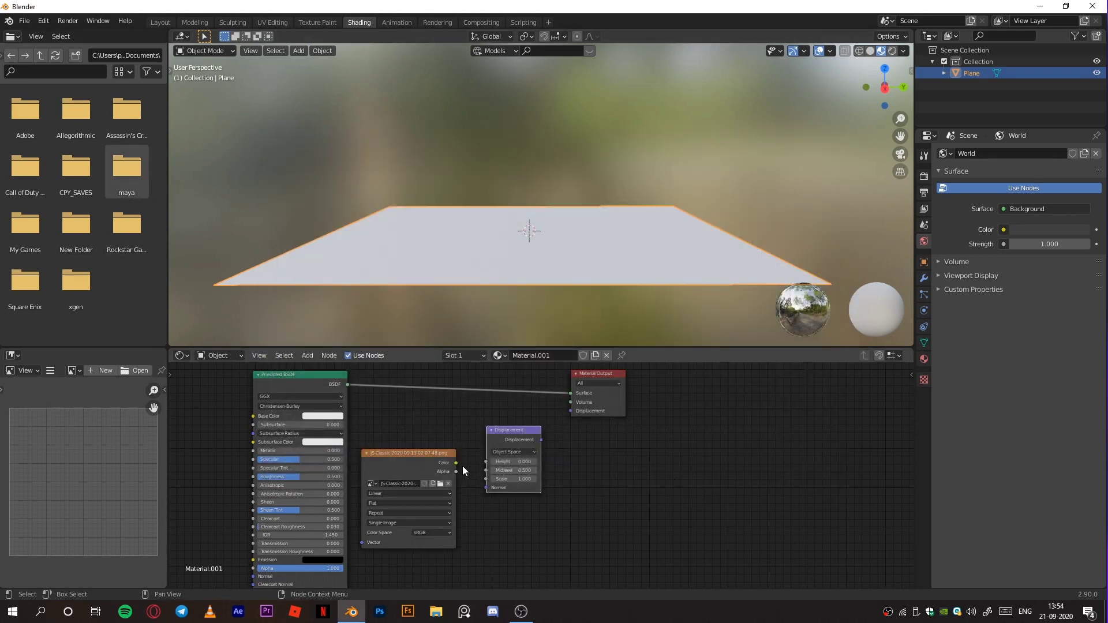
Link the image's Color to the Displacement node's Height and that node's output to the Material Output's Displacement
left_click_drag(456, 462, 571, 411)
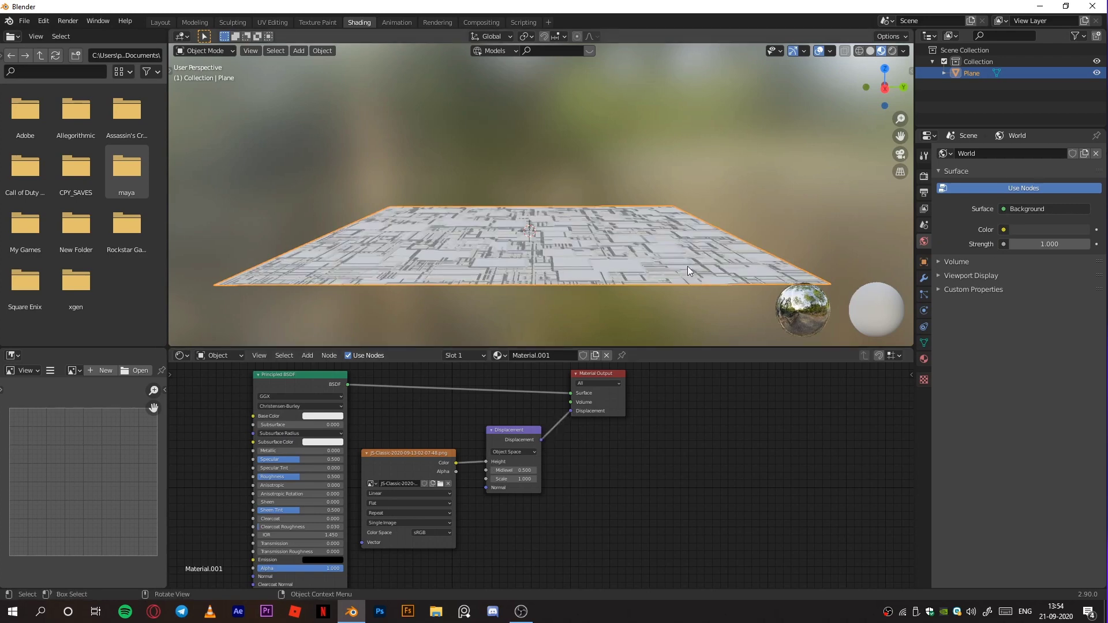
middle_click_drag(647, 404, 682, 403)
scroll(619, 414, "down", 1)
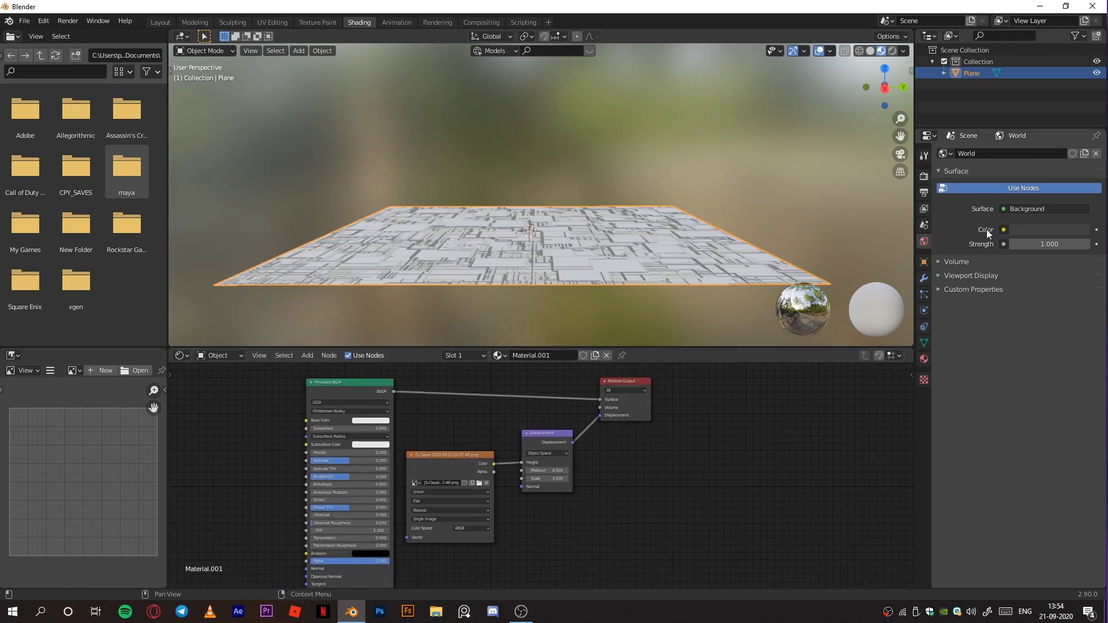
Set the scene's render engine to Cycles
left_click(920, 178)
left_click(1016, 156)
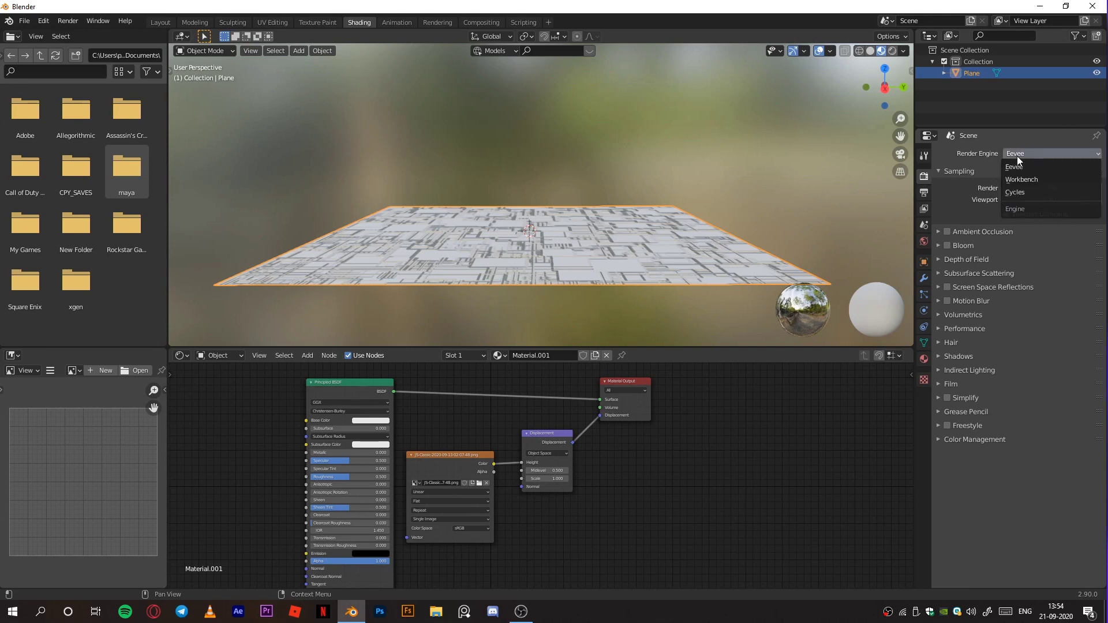
left_click(1016, 191)
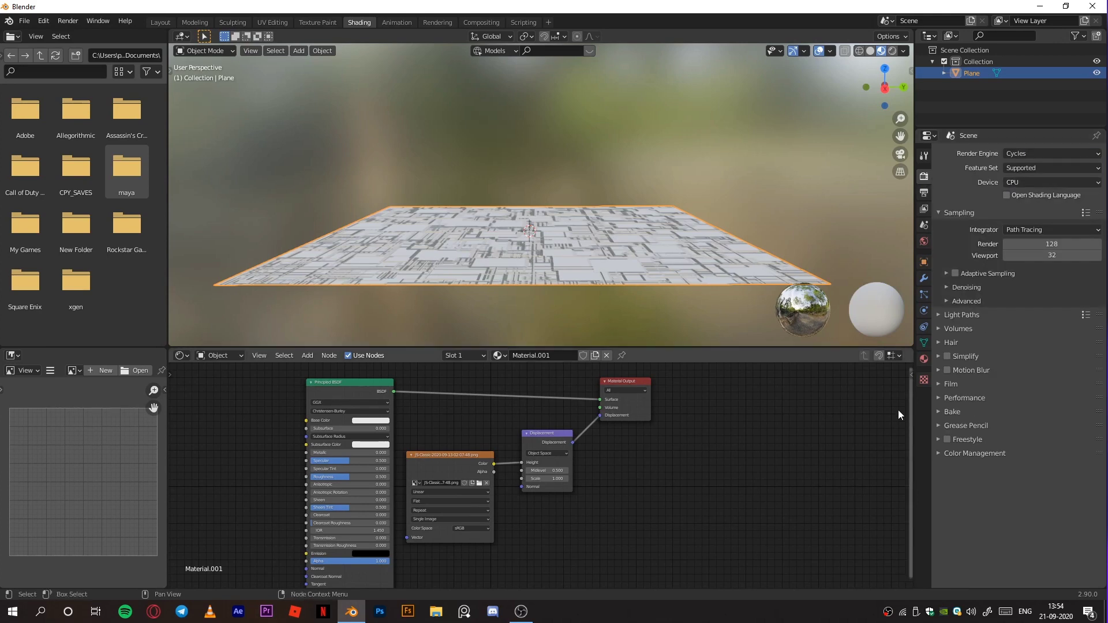
Set the material's surface displacement method to Displacement and Bump
left_click(921, 359)
scroll(947, 376, "down", 8)
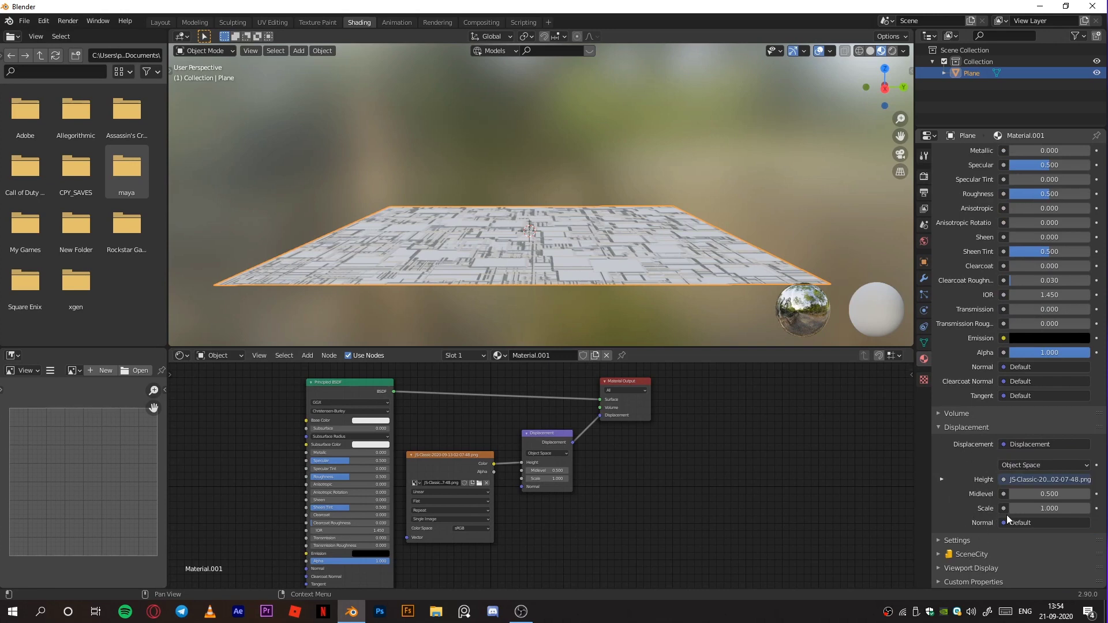
left_click(938, 540)
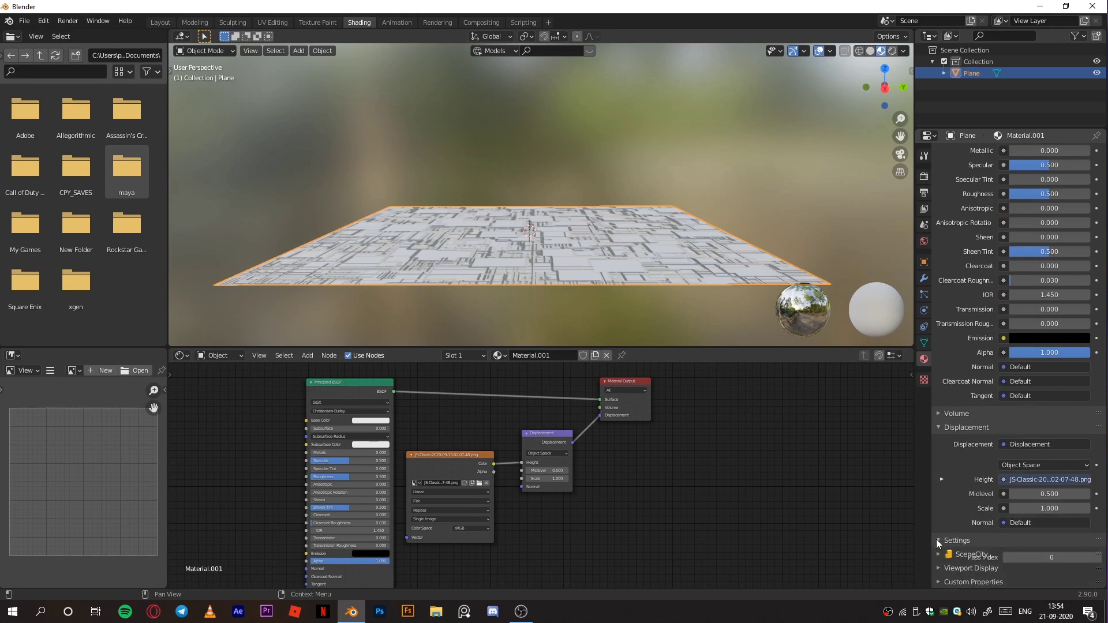
scroll(943, 537, "down", 6)
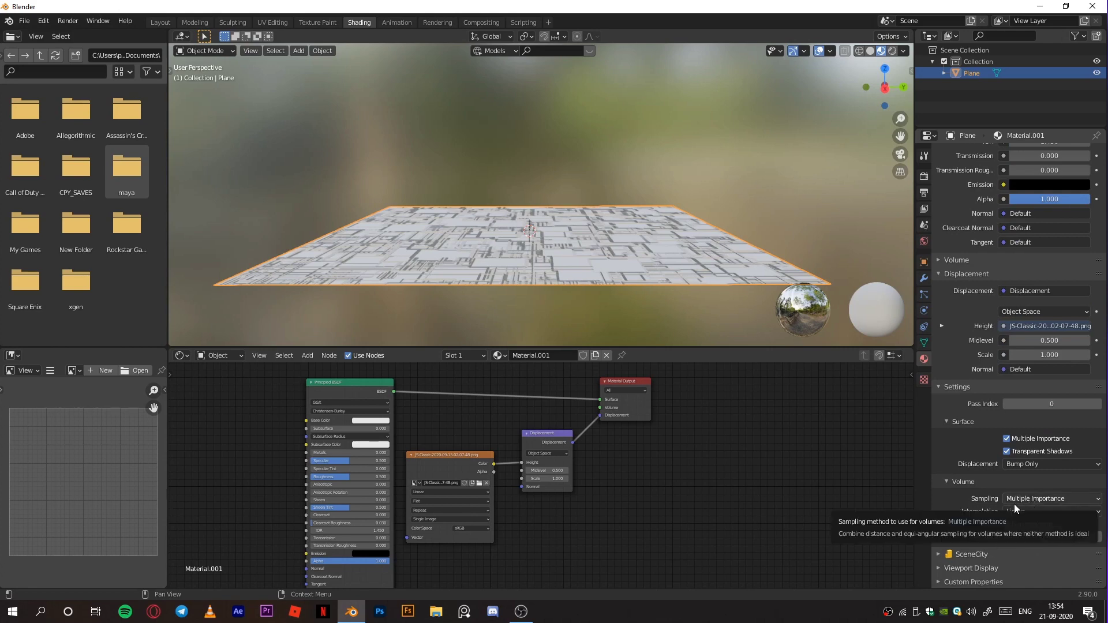
left_click(1019, 465)
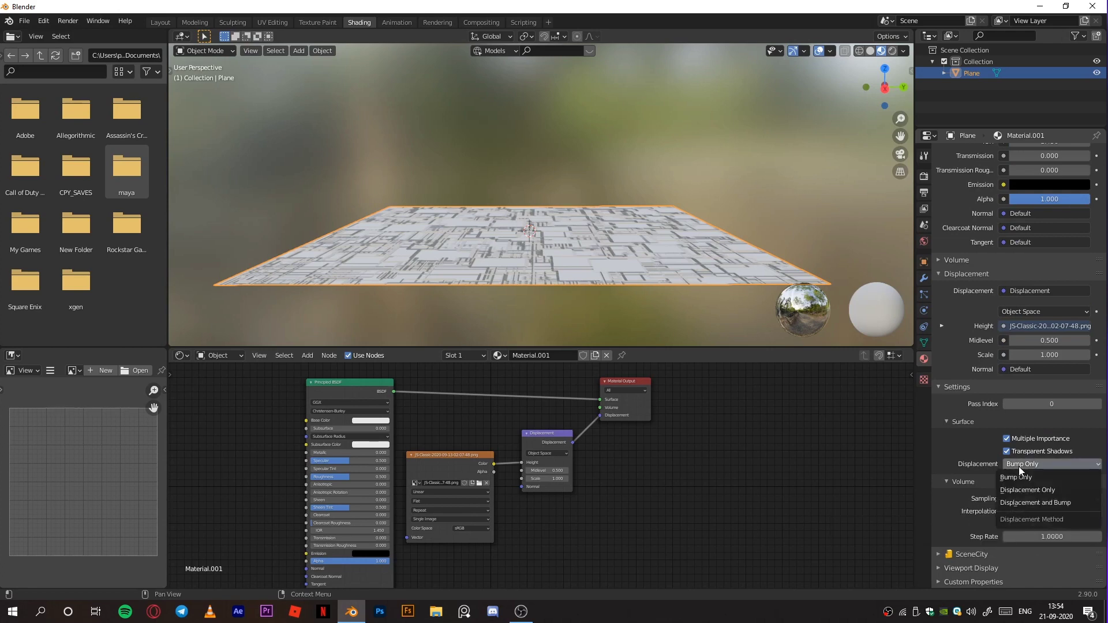
left_click(1023, 502)
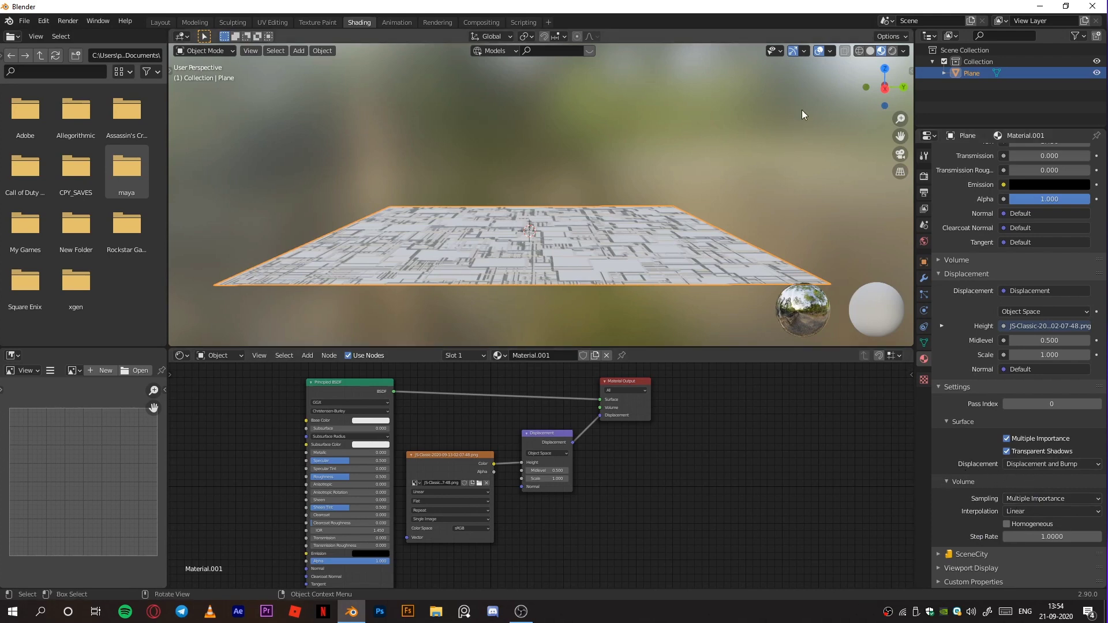
Switch the Shading workspace's viewport to Rendered shading to preview the displaced plane
left_click(889, 53)
scroll(735, 185, "down", 3)
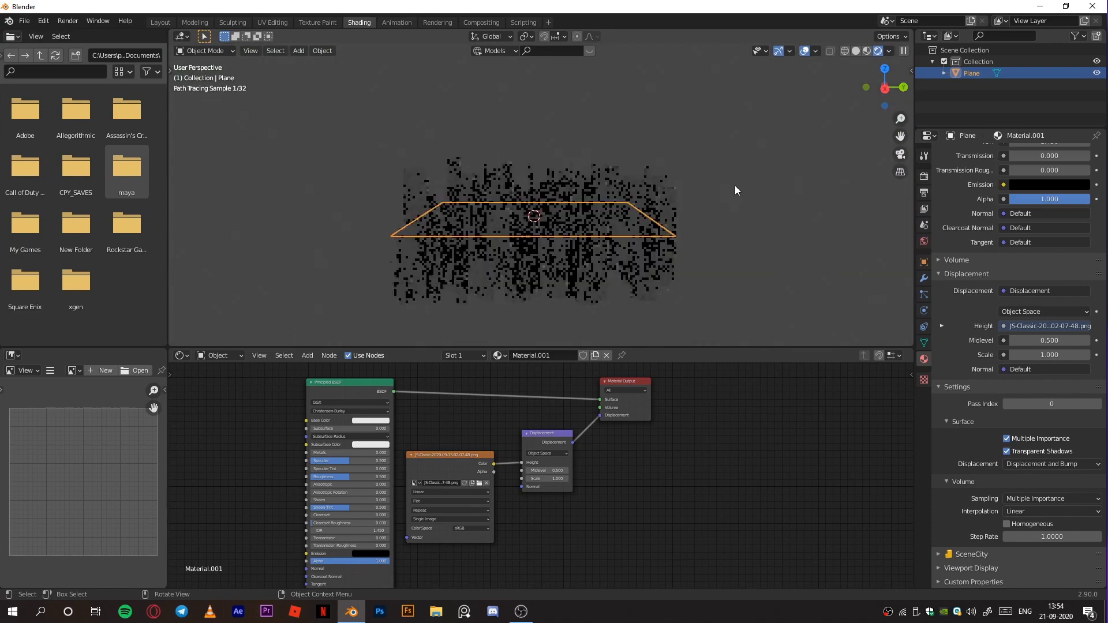
mouse_move(735, 185)
middle_mouse_down()
mouse_move(664, 195)
mouse_move(664, 204)
mouse_move(732, 192)
middle_mouse_up()
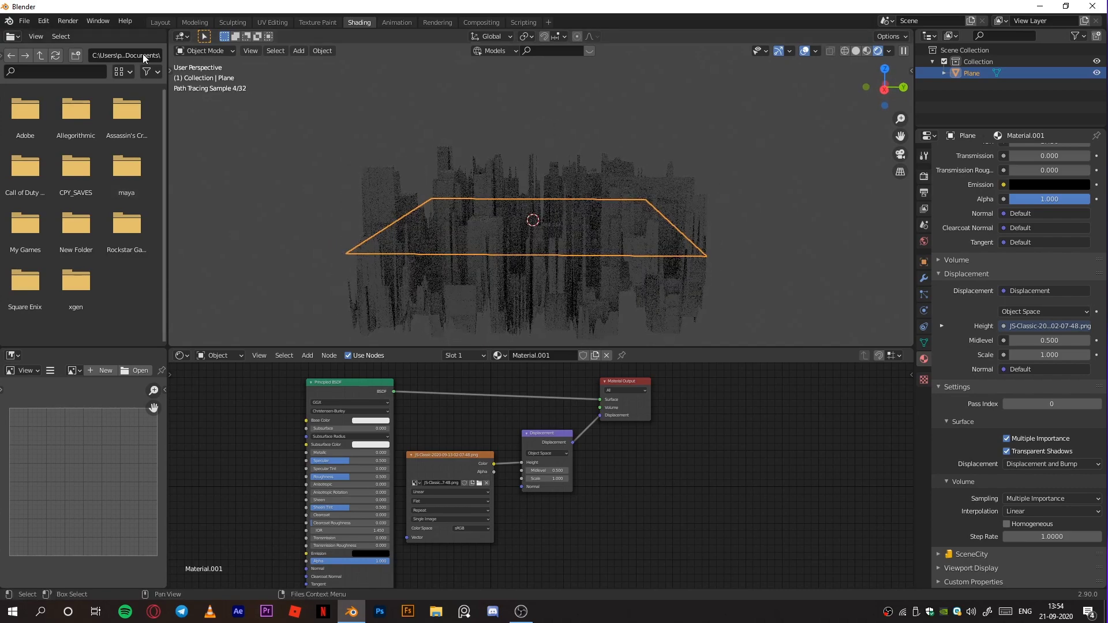
Return to the Layout workspace and view the displaced plane from a low angle in Rendered shading
left_click(160, 22)
scroll(836, 491, "down", 4)
middle_click_drag(632, 334, 633, 304)
left_click(892, 50)
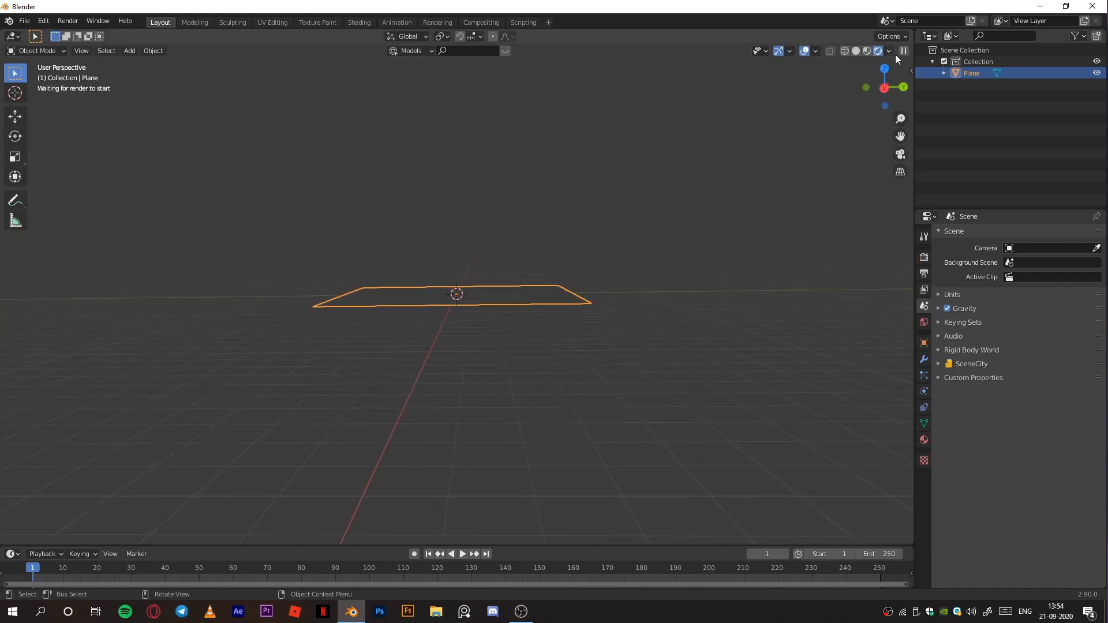
scroll(531, 262, "up", 1)
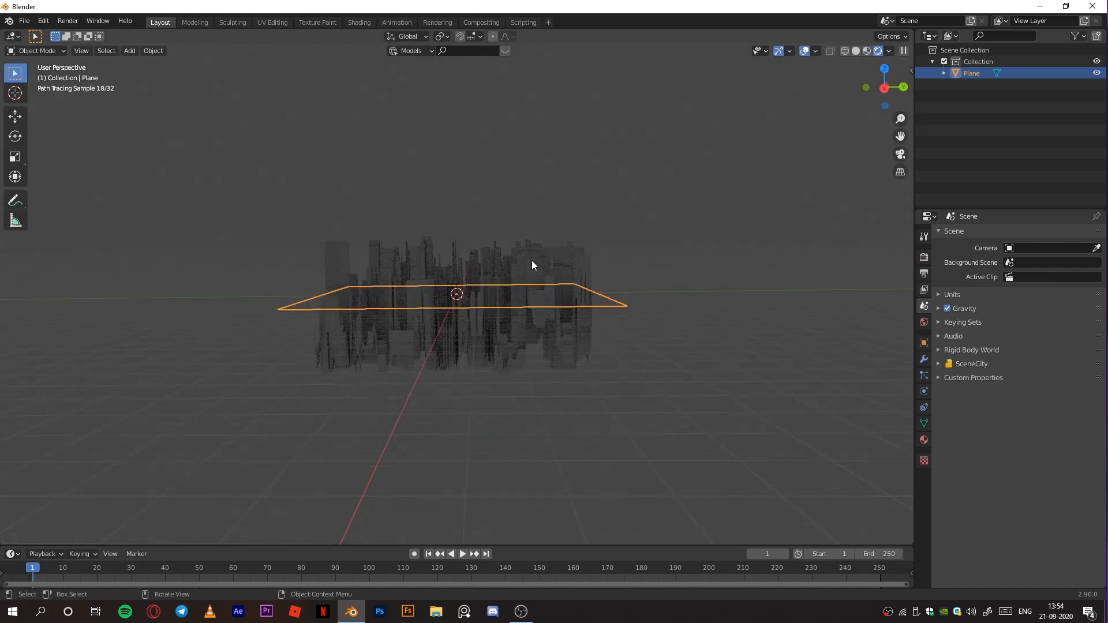
Add a camera, align it to the current view, and select its frame
key("shift+a")
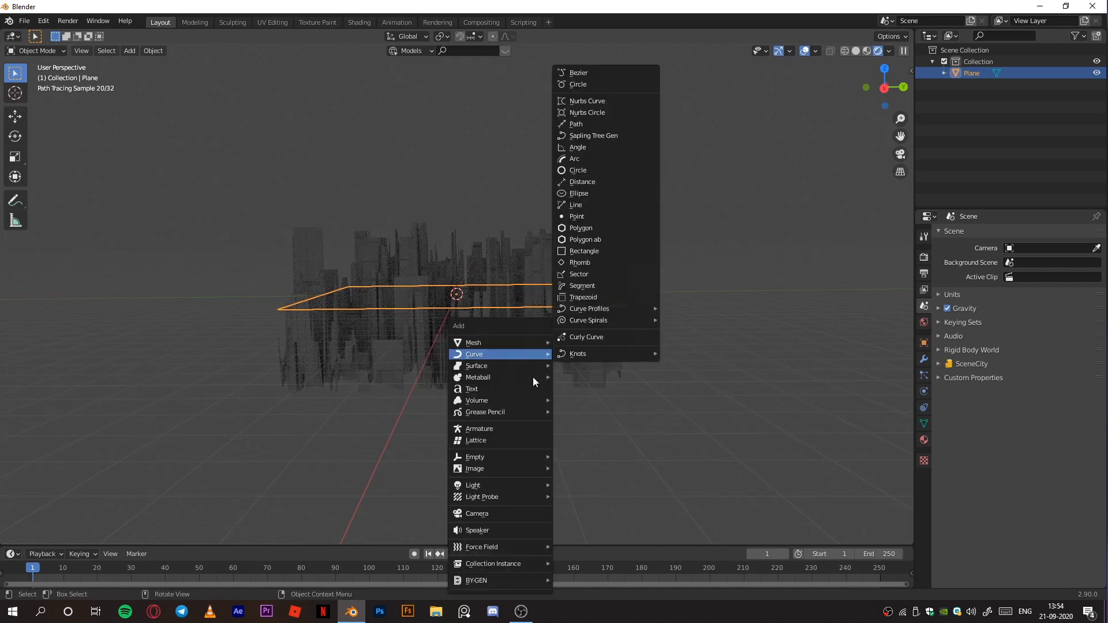
left_click(531, 514)
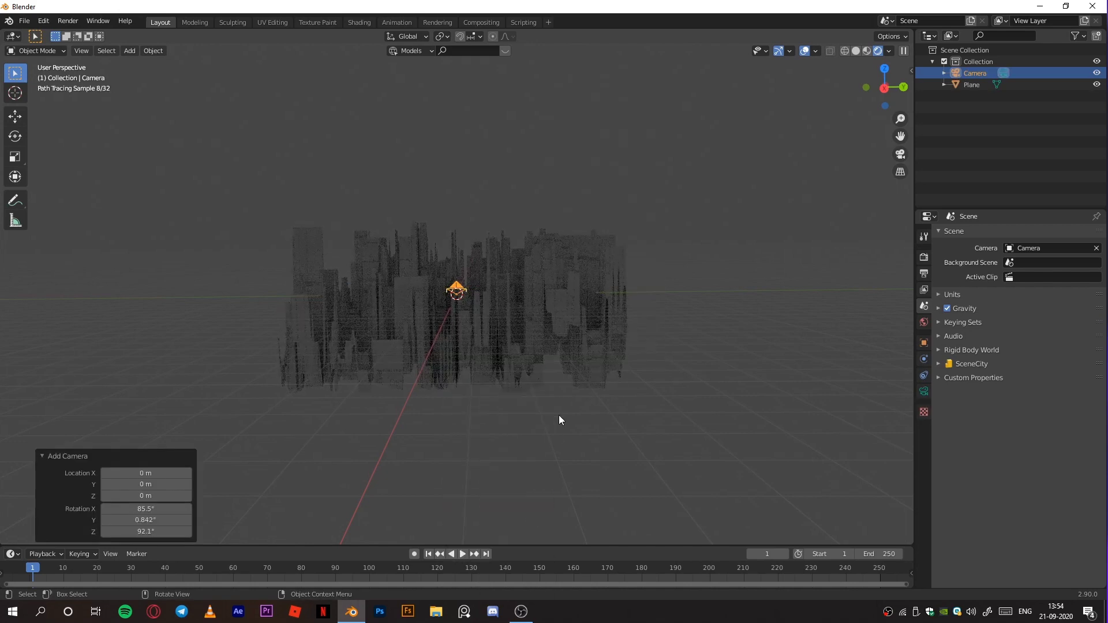
key("ctrl+alt+KP_0")
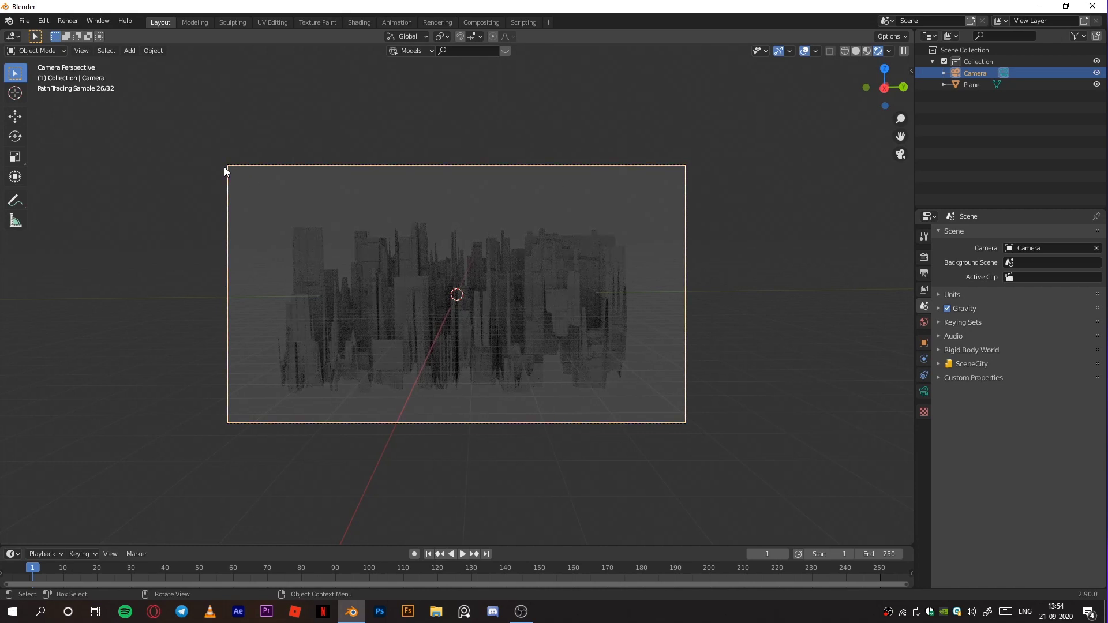
left_click(665, 425)
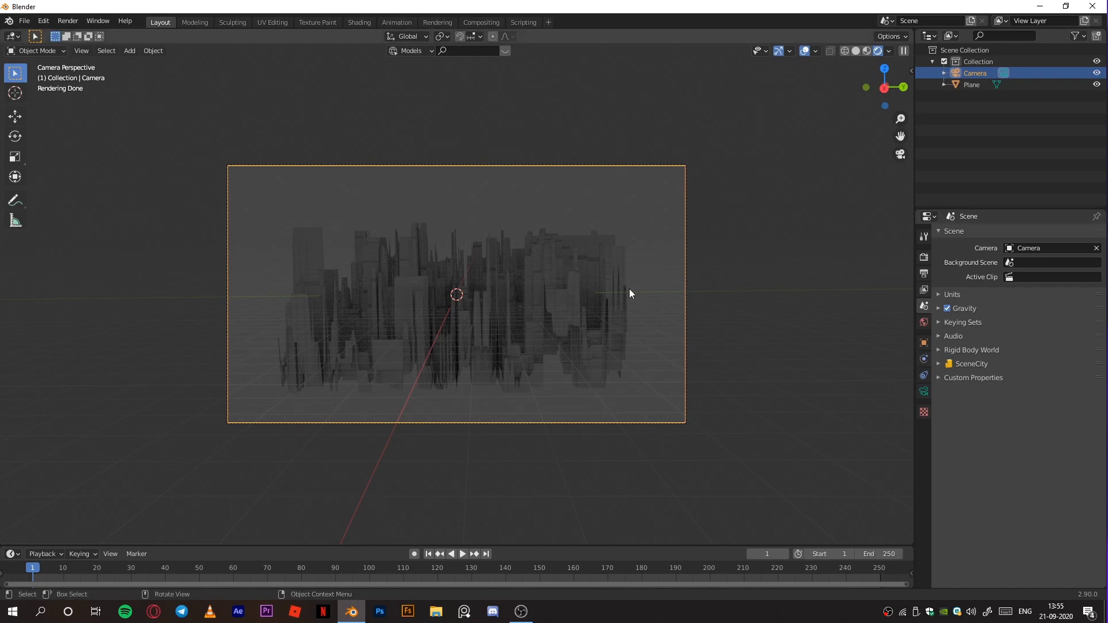
Set the render output resolution to 1080 px by 1350 px
left_click(923, 256)
left_click(923, 275)
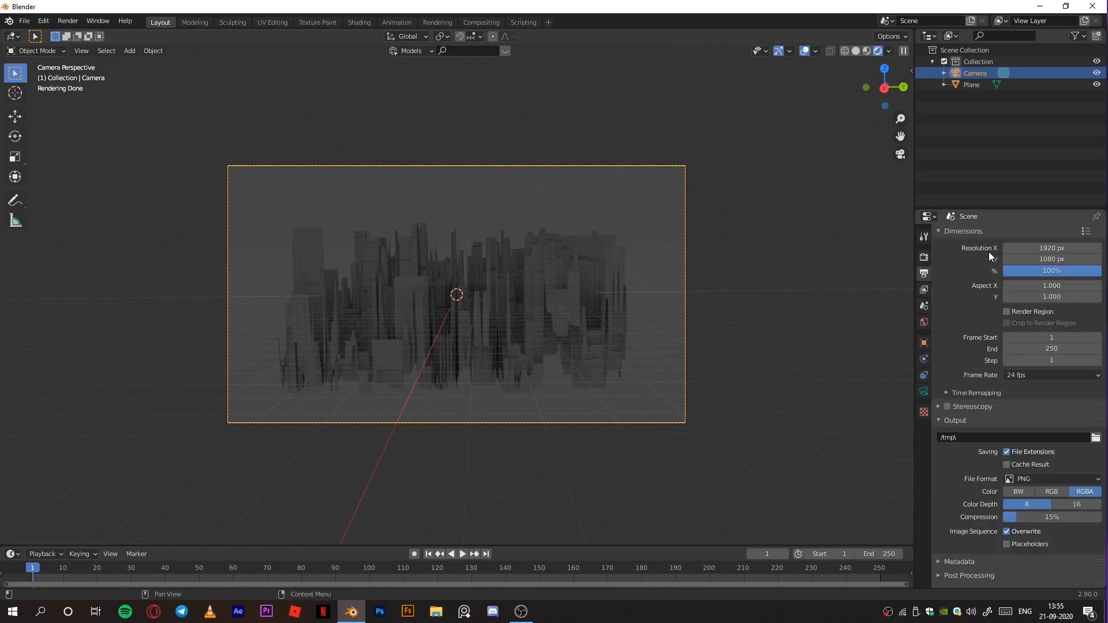
double_click(1041, 249)
type("1080")
key("Return")
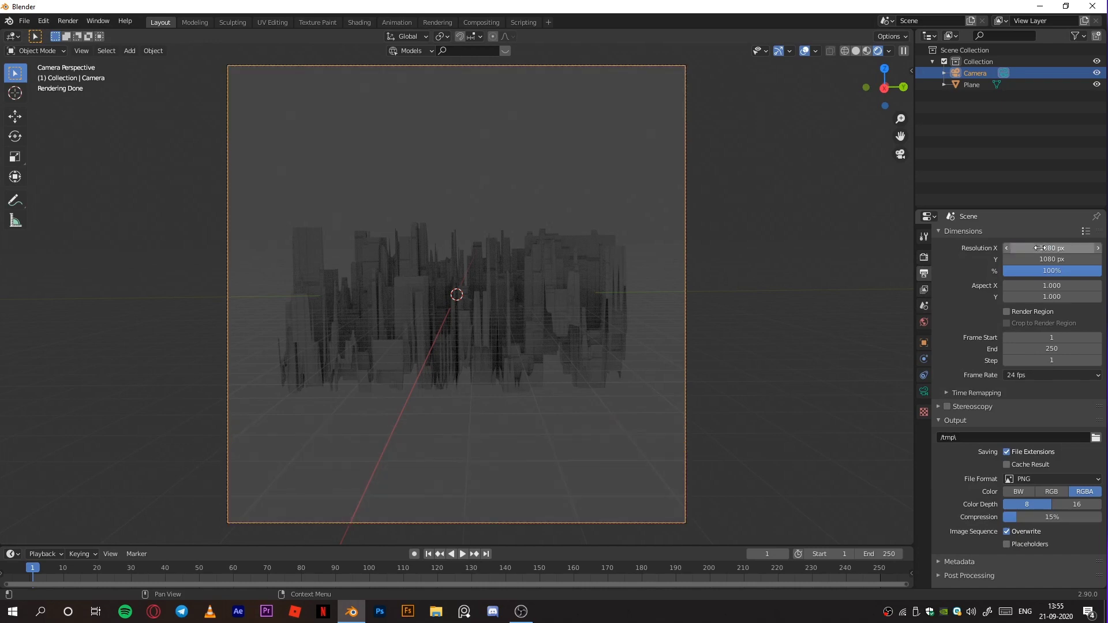
double_click(1023, 259)
type("1350")
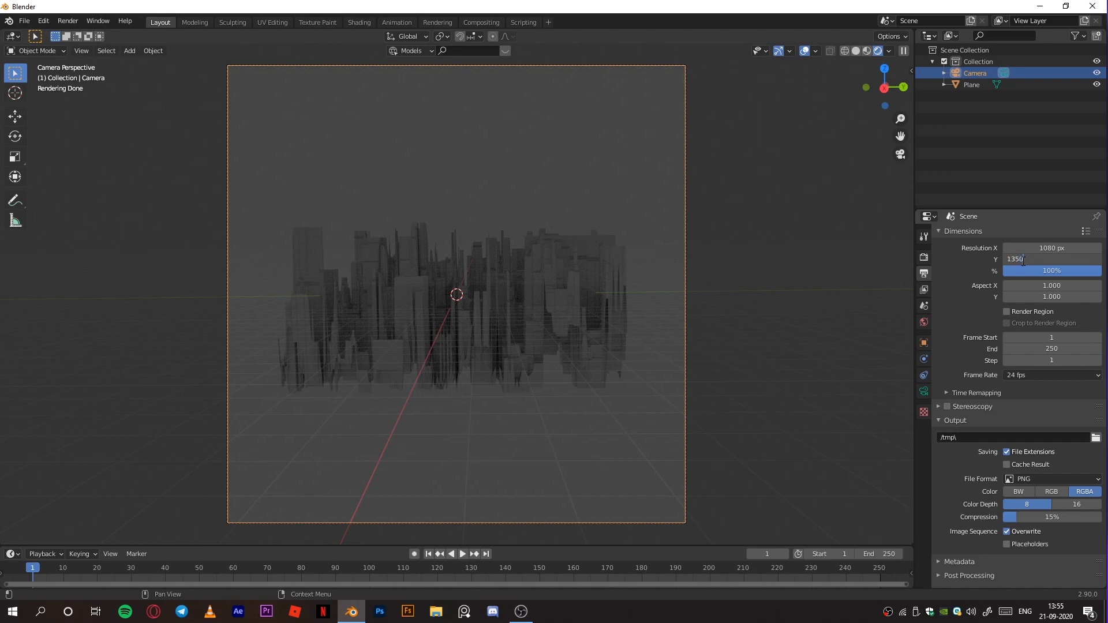
key("Return")
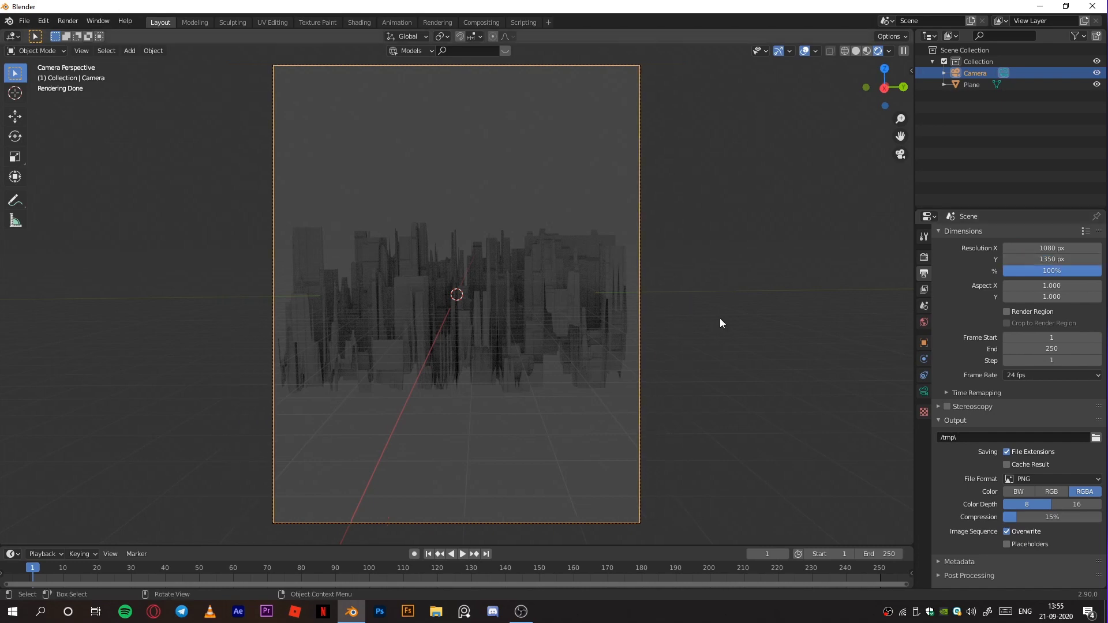
Move the displaced plane down about 5.02 m along the Z axis
scroll(496, 268, "down", 1)
scroll(496, 267, "up", 1)
left_click(496, 268)
left_click(510, 288)
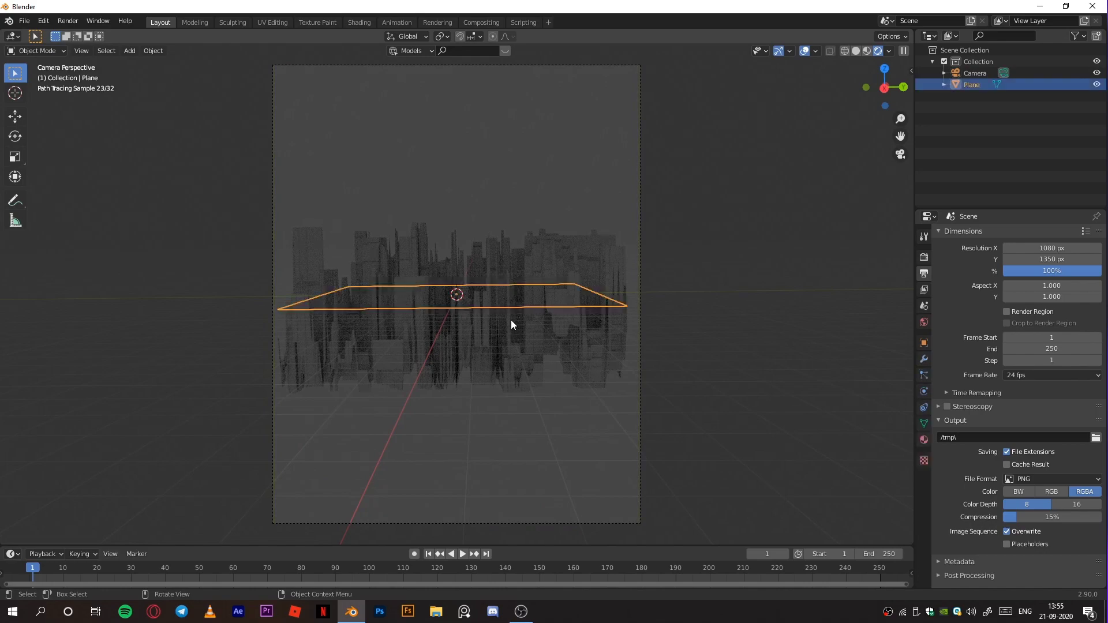
key("g")
key("z")
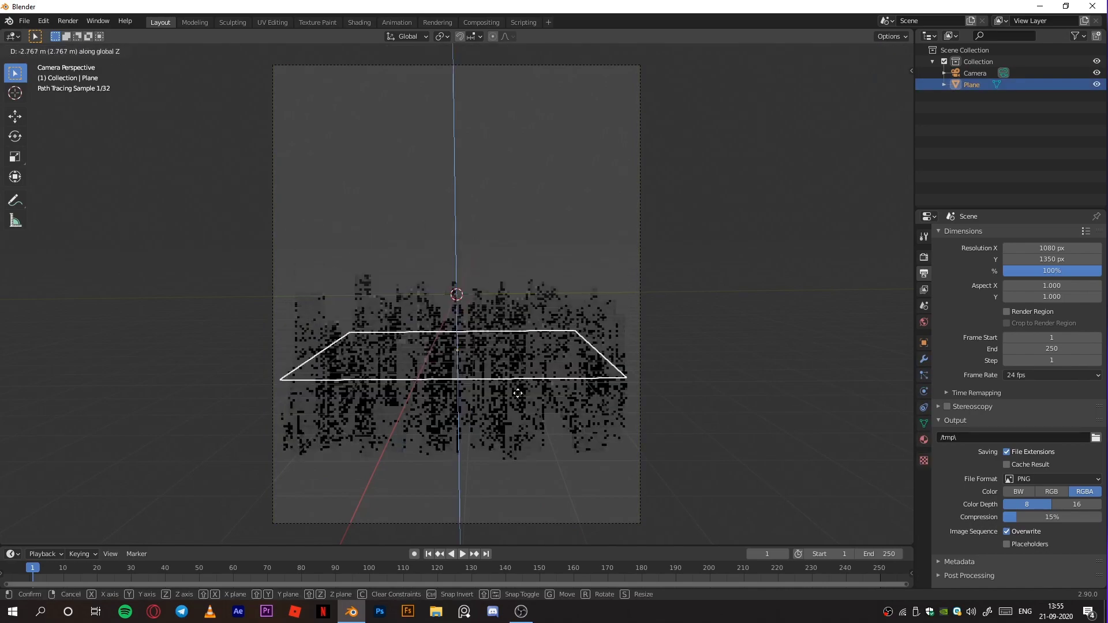
left_click(567, 406)
Scale the plane up uniformly by about 1.61 so the buildings extend past the camera frame's sides
key("s")
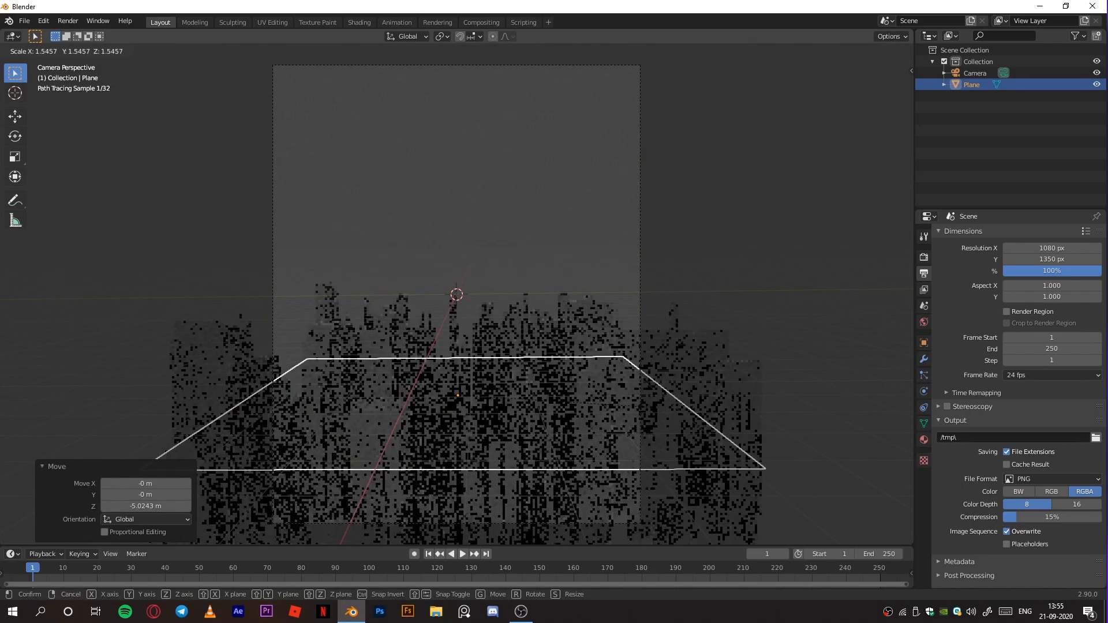
left_click(652, 407)
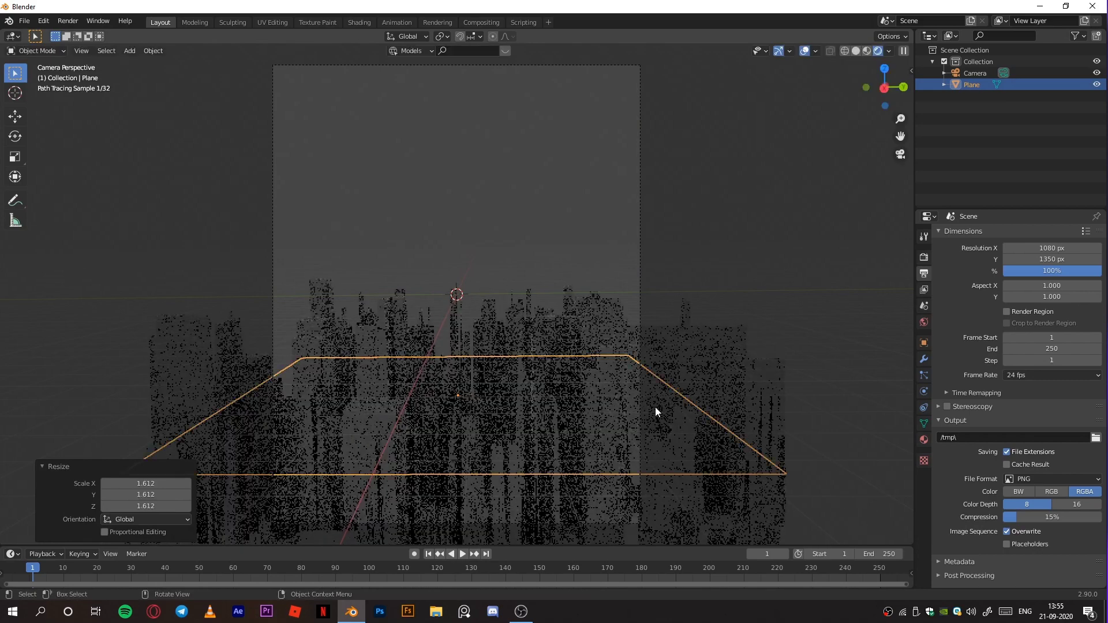
left_click(653, 317)
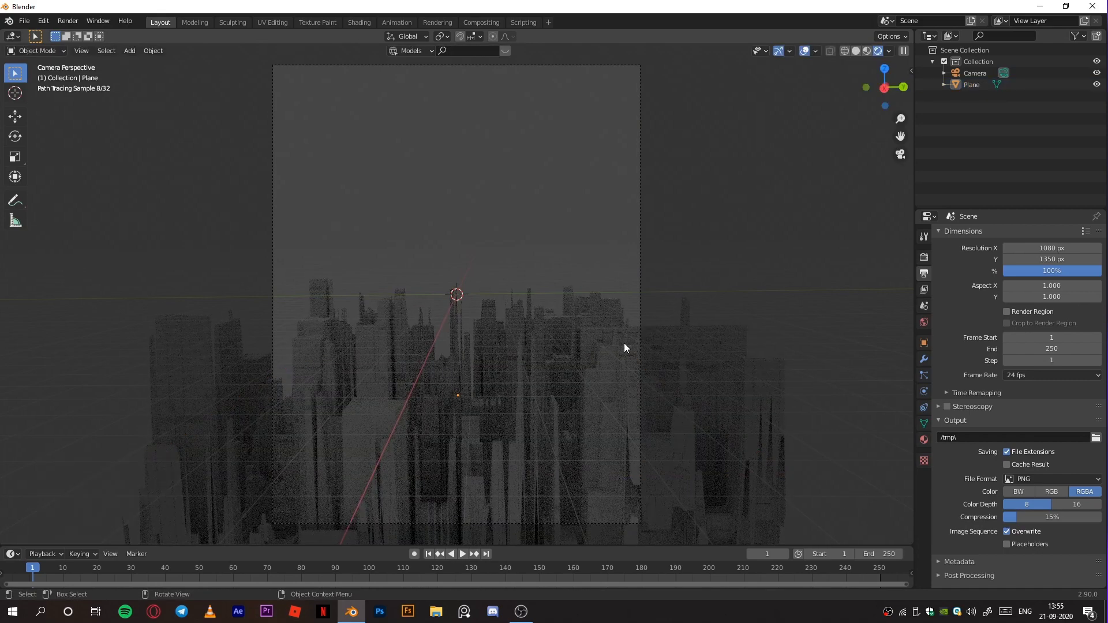
Duplicate the city plane and place the copy about 14.44 m higher along the Z axis
left_click(597, 359)
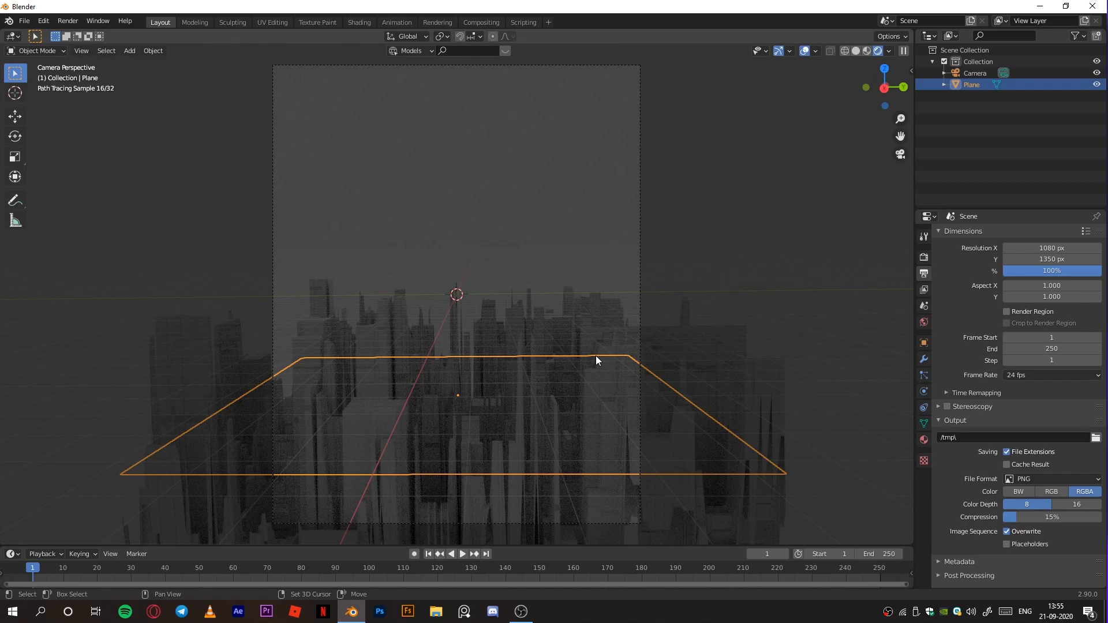
key("shift+d")
key("z")
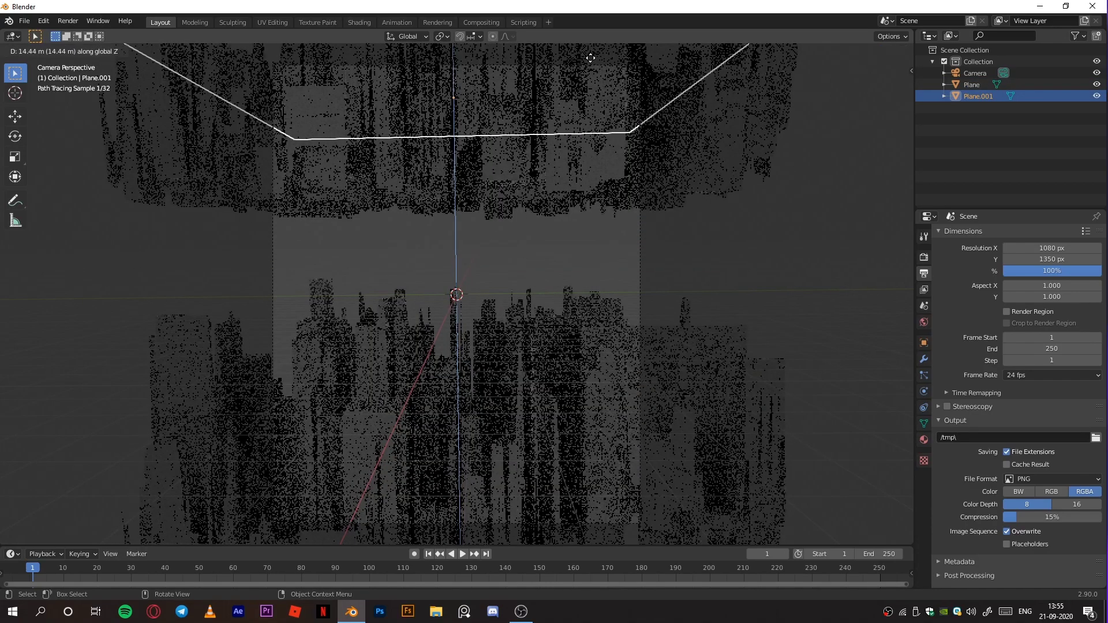
left_click(578, 64)
right_click(438, 120)
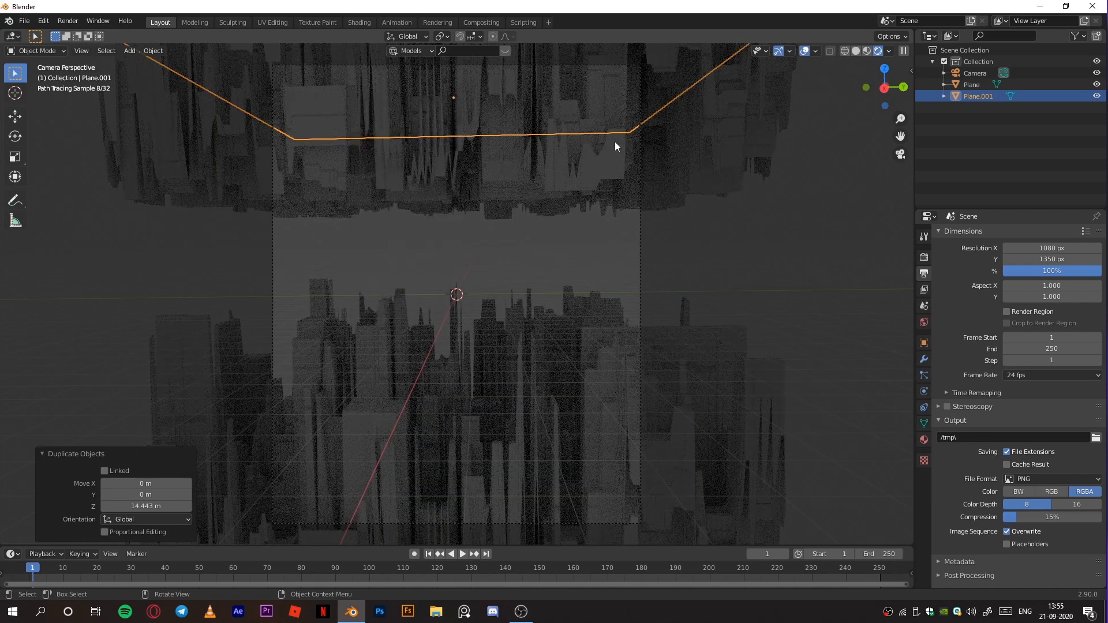
Rotate the upper plane copy 180° around the global X axis and deselect it
key("r")
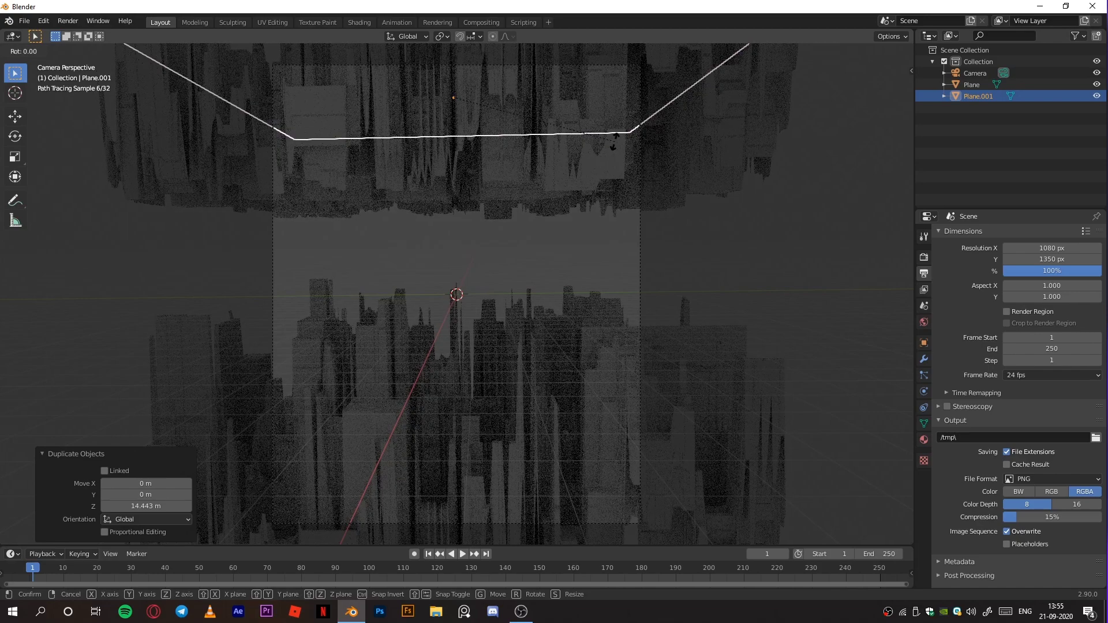
key("x")
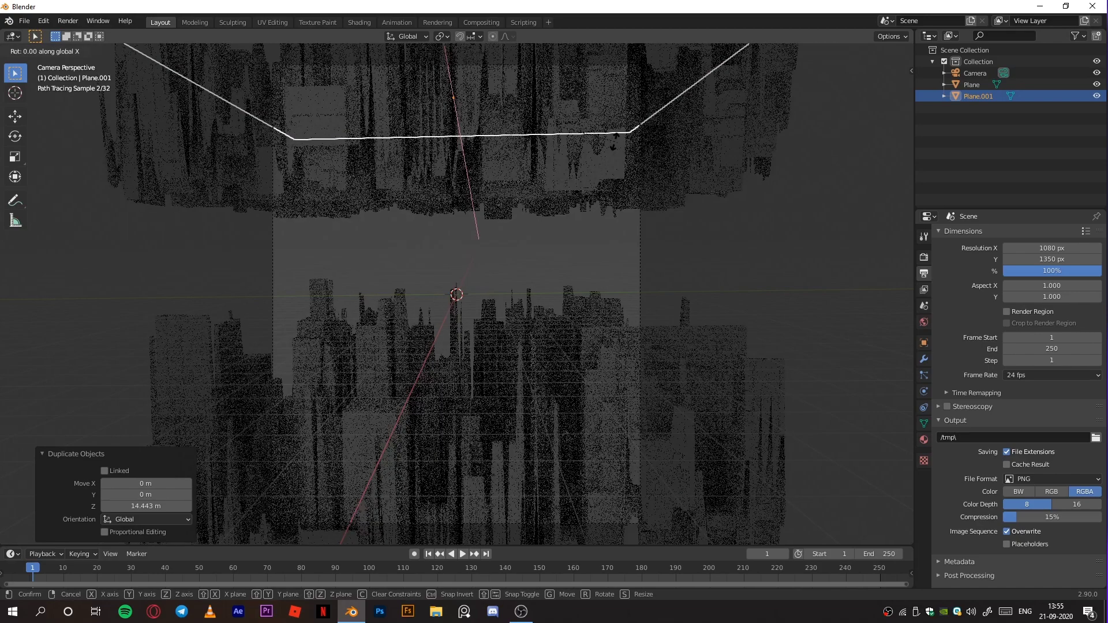
type("180")
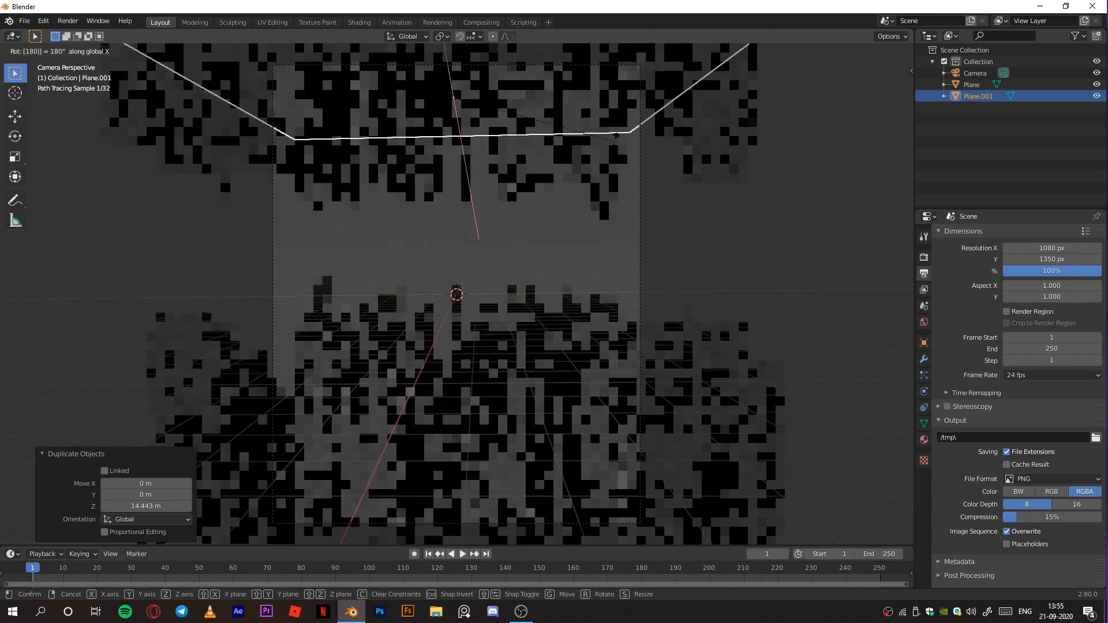
left_click(615, 143)
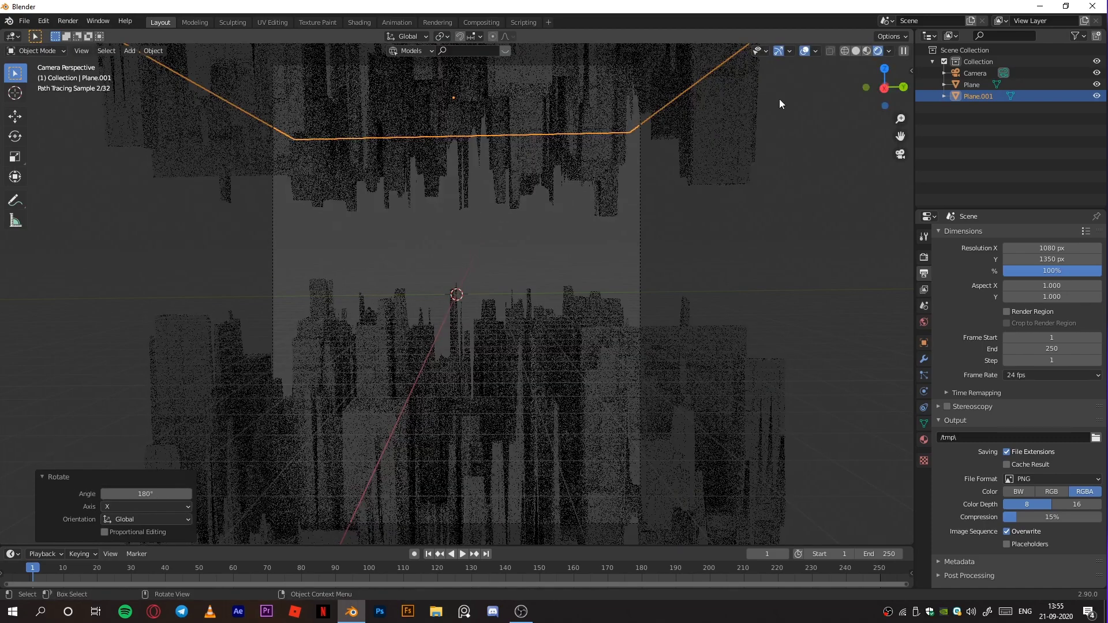
left_click(803, 205)
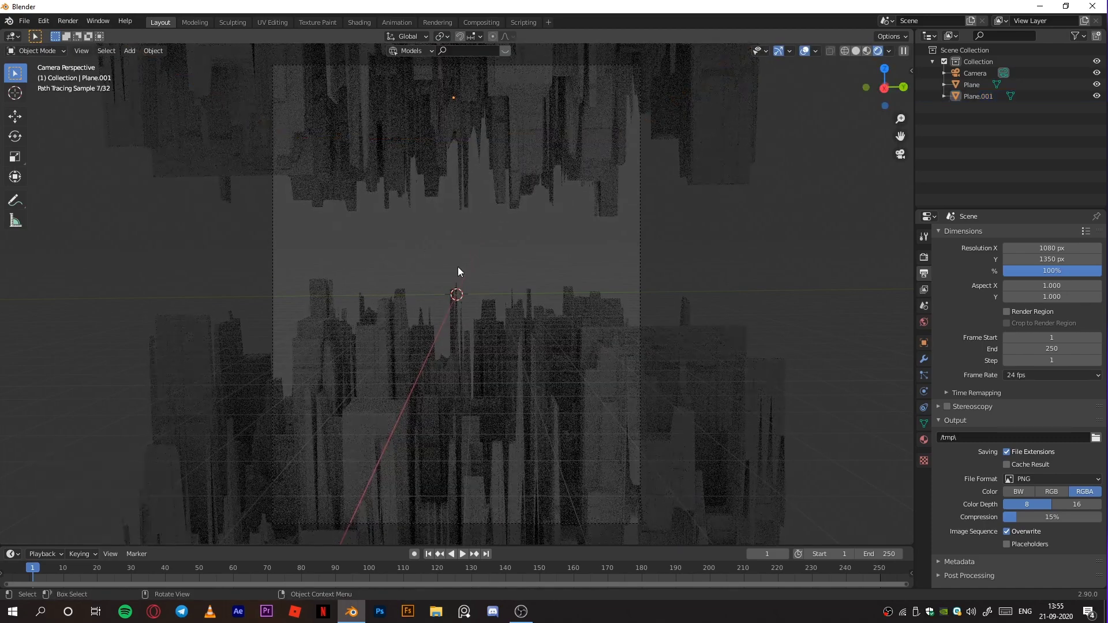
Add a UV sphere at the origin between the two cities and scale it up by about 6.85
key("shift+a")
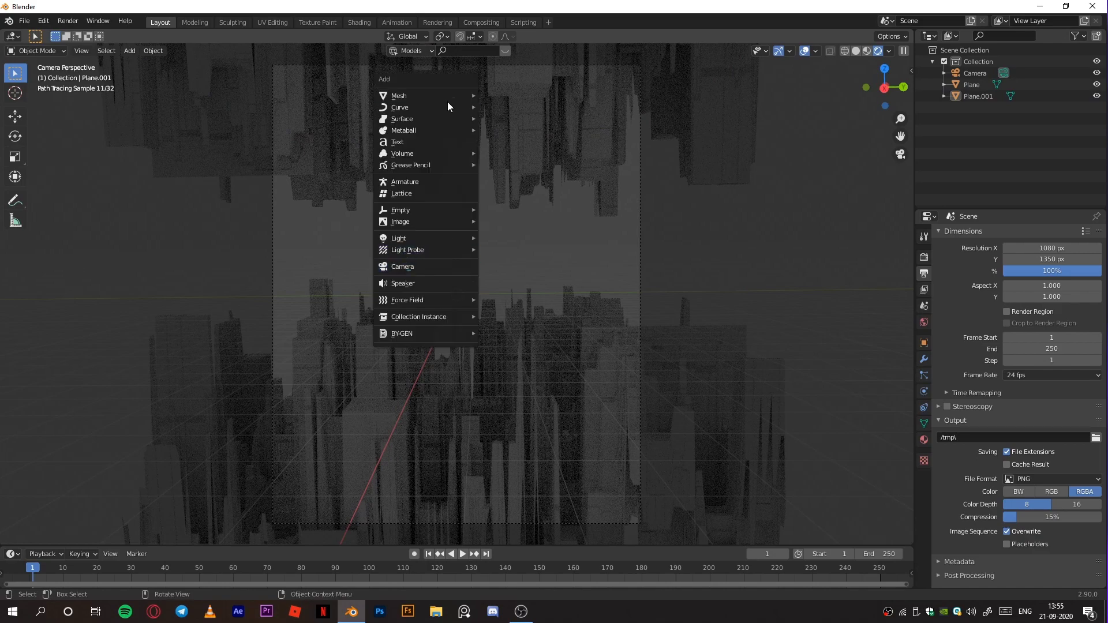
mouse_move(445, 97)
left_click(499, 129)
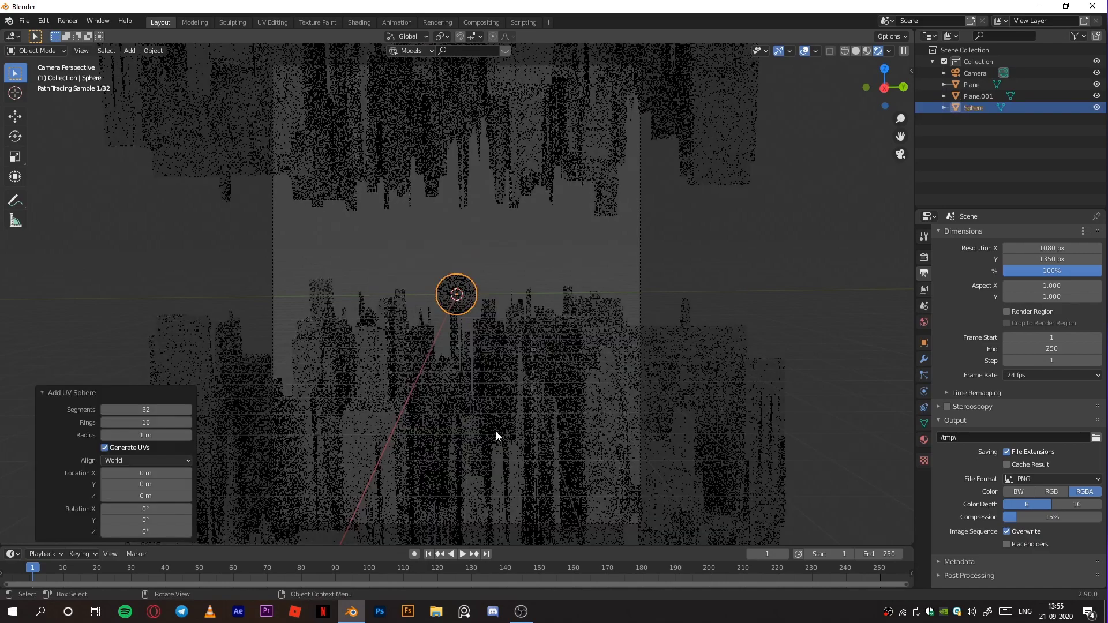
key("s")
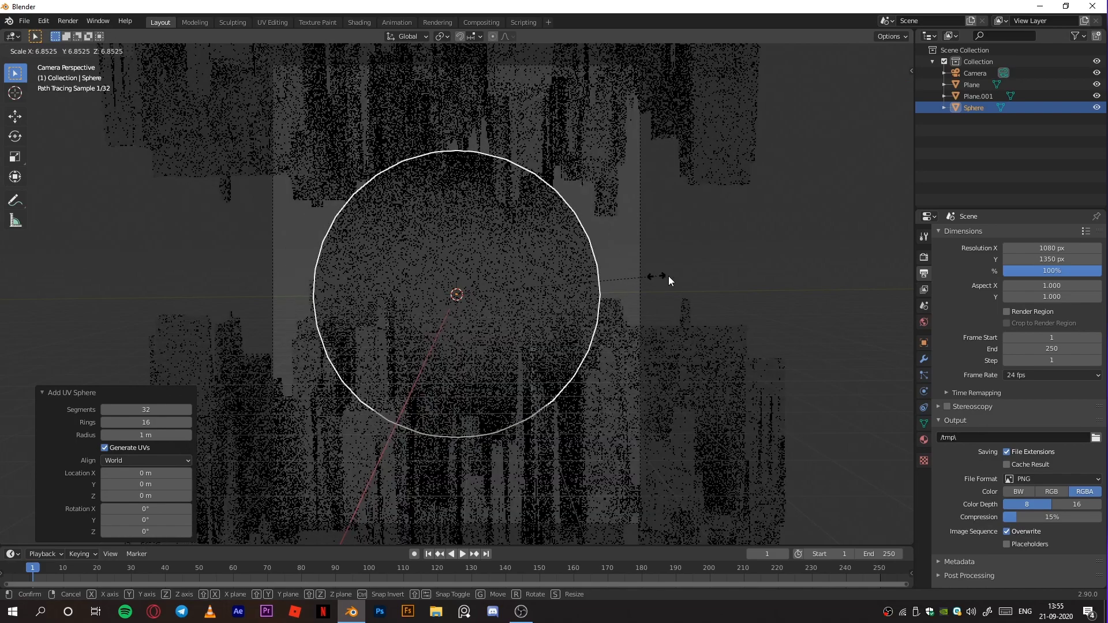
left_click(669, 278)
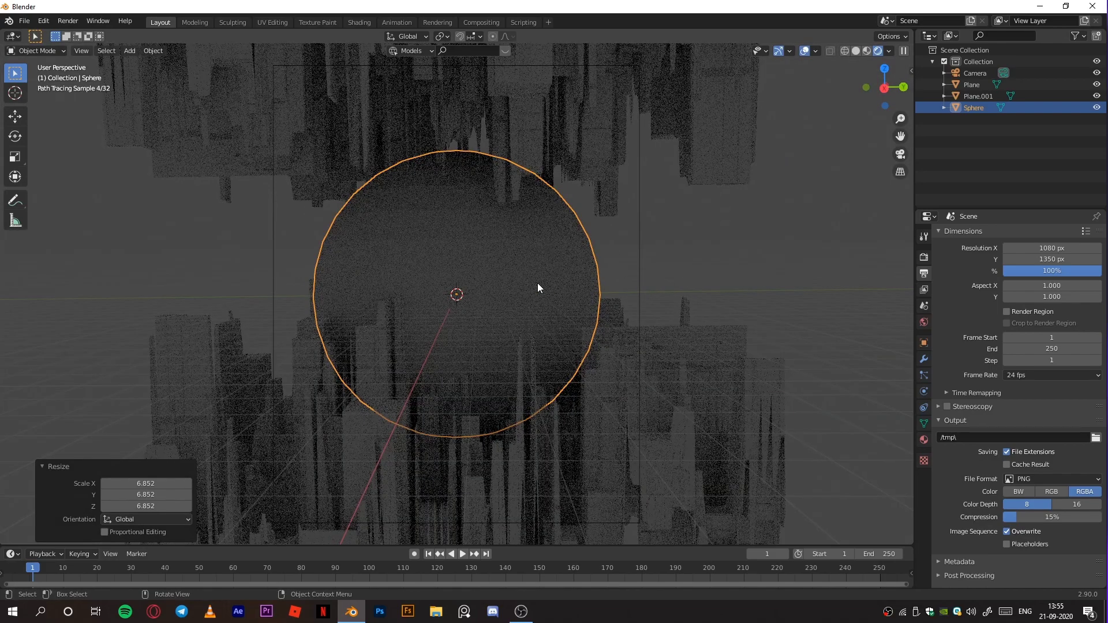
Enlarge the lower city plane slightly and scale the upper city plane by about 1.05
left_click(679, 398)
key("s")
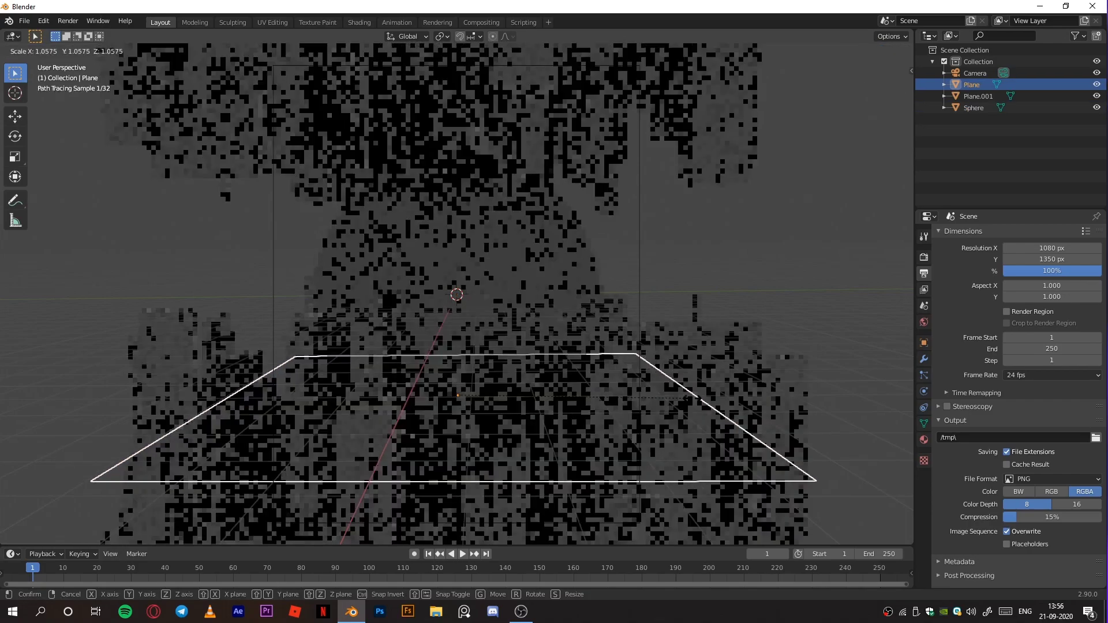
left_click(689, 372)
left_click(569, 129)
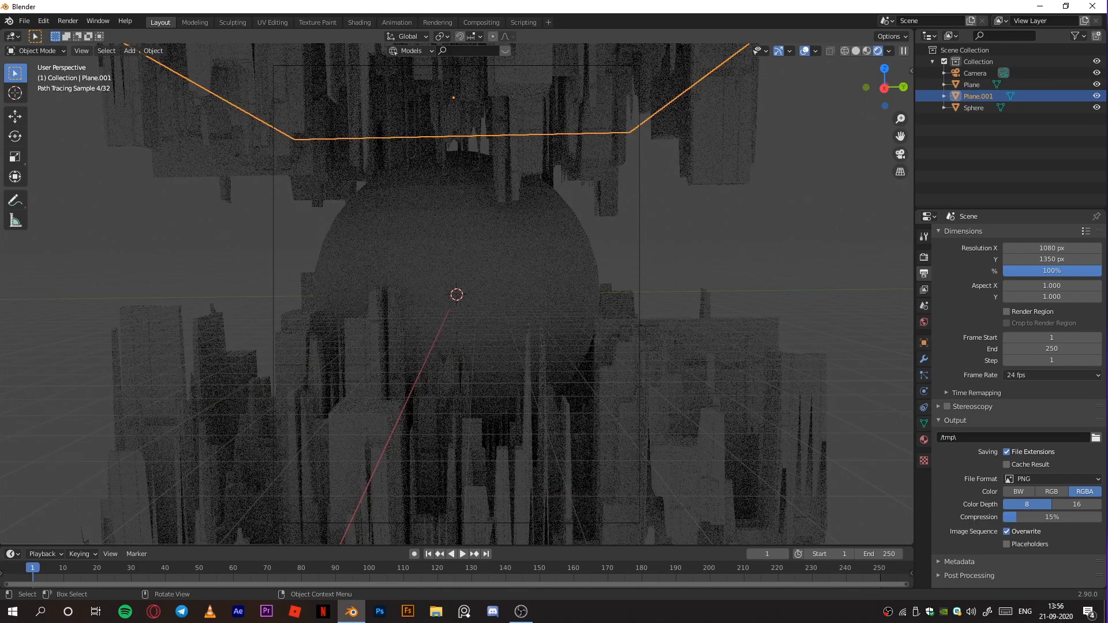
key("s")
left_click(684, 185)
Lower the upper city plane along Z by about 0.57 m and a further 0.27 m
key("g")
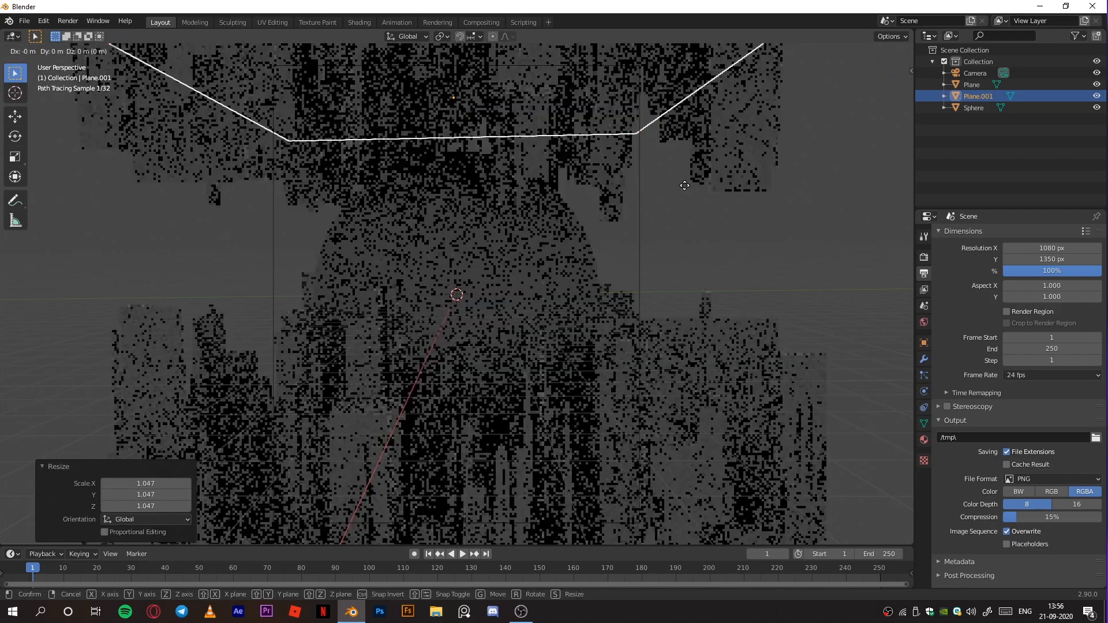
key("z")
left_click(687, 198)
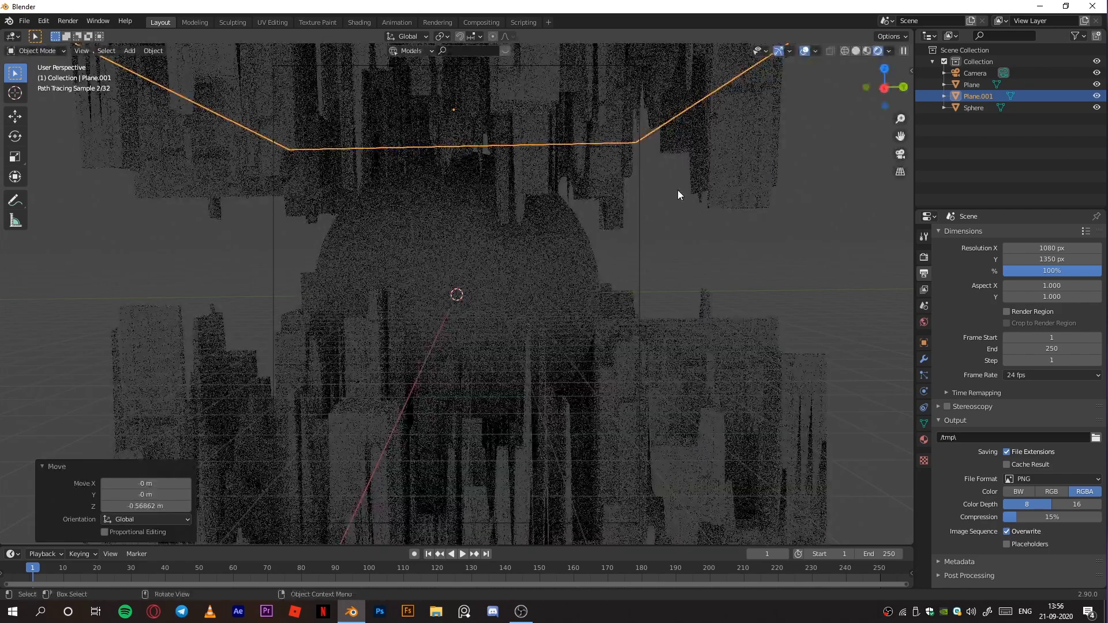
key("g")
key("z")
left_click(684, 196)
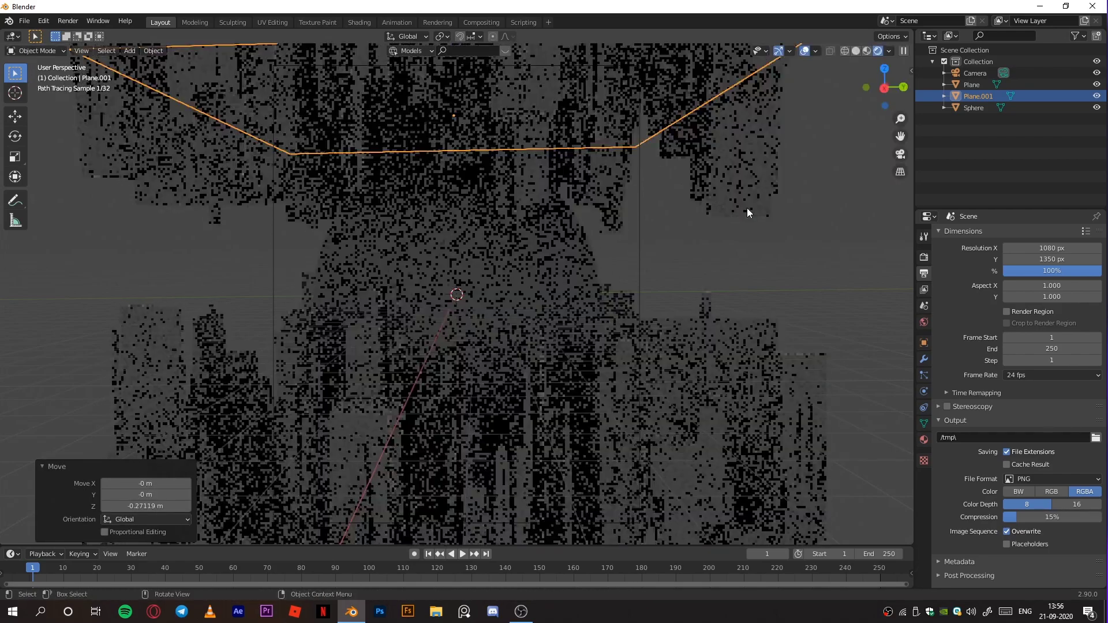
left_click(762, 230)
Give the sphere a new material with an Emission surface shader
left_click(546, 266)
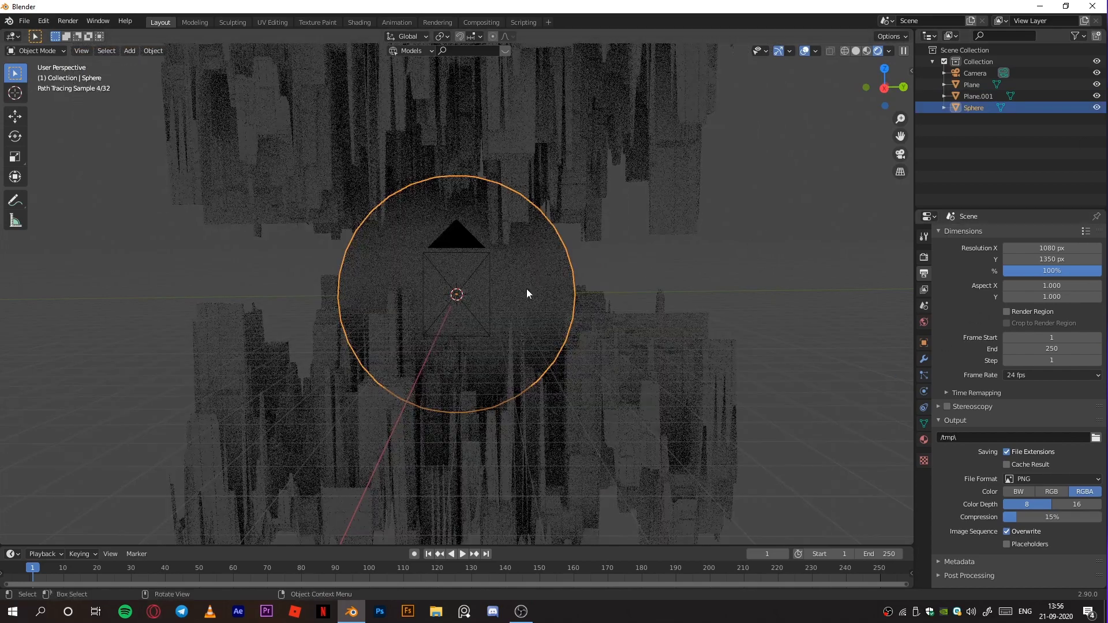
right_click(524, 261)
left_click(525, 260)
left_click(770, 334)
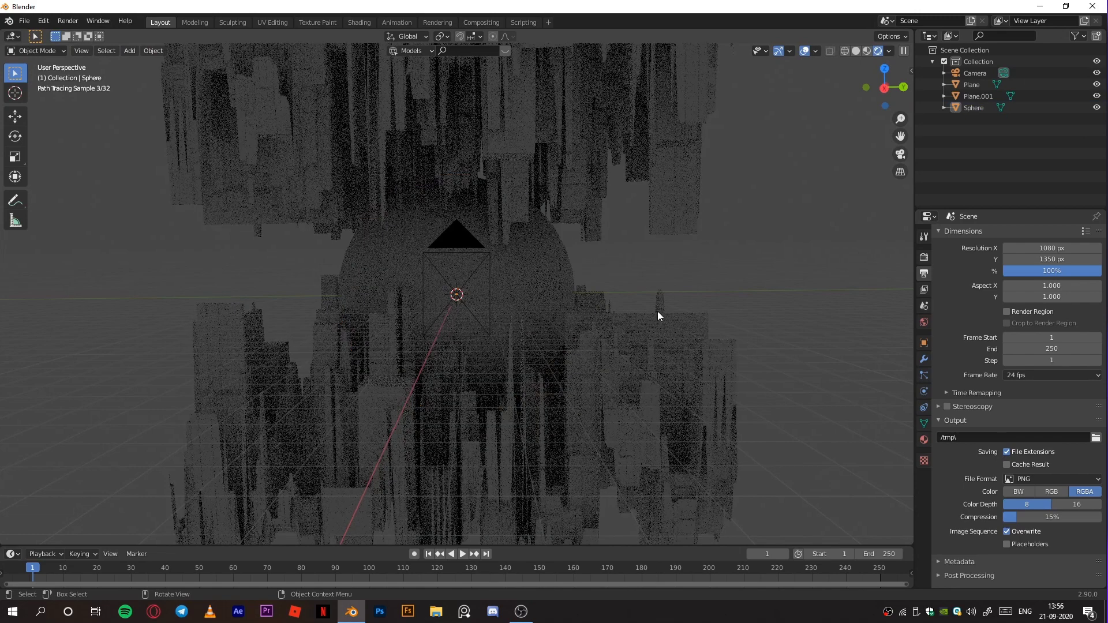
left_click(503, 288)
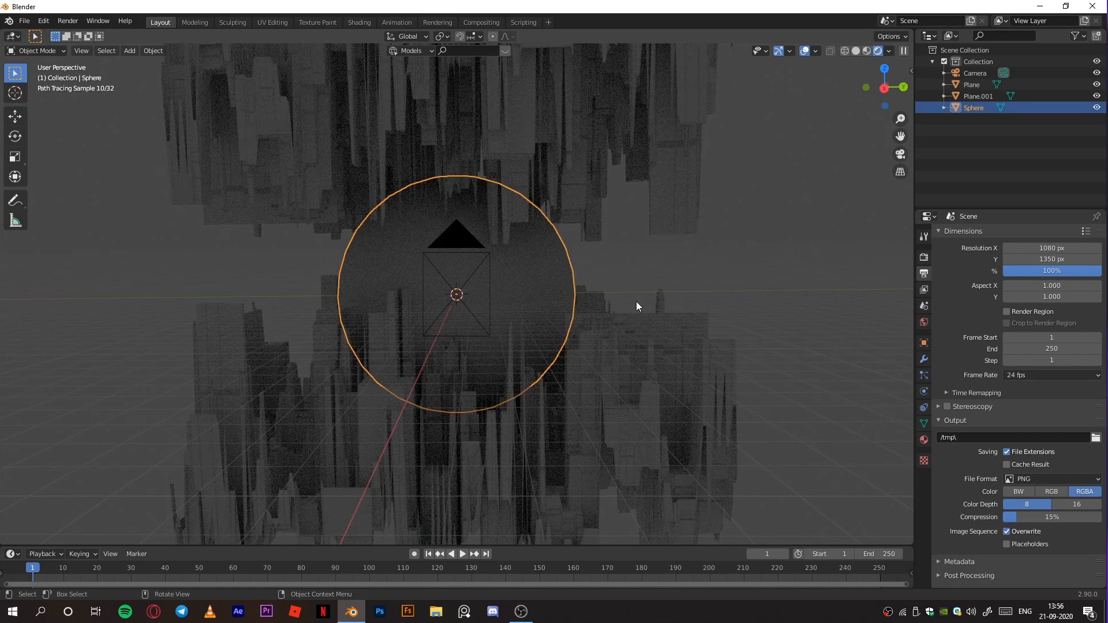
left_click(924, 439)
left_click(1026, 274)
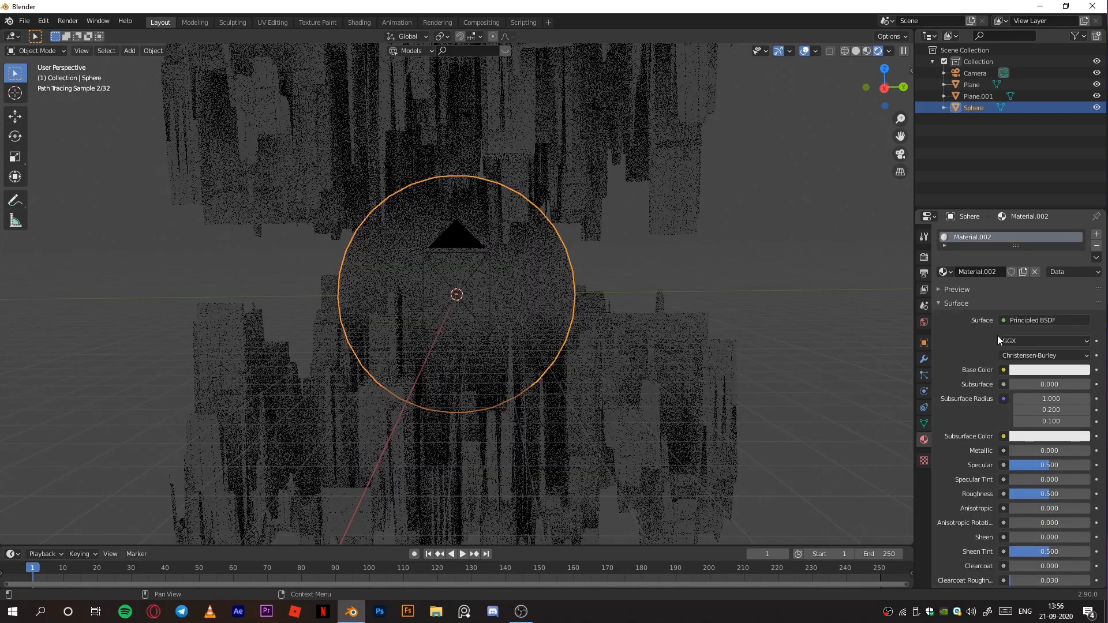
left_click(1027, 321)
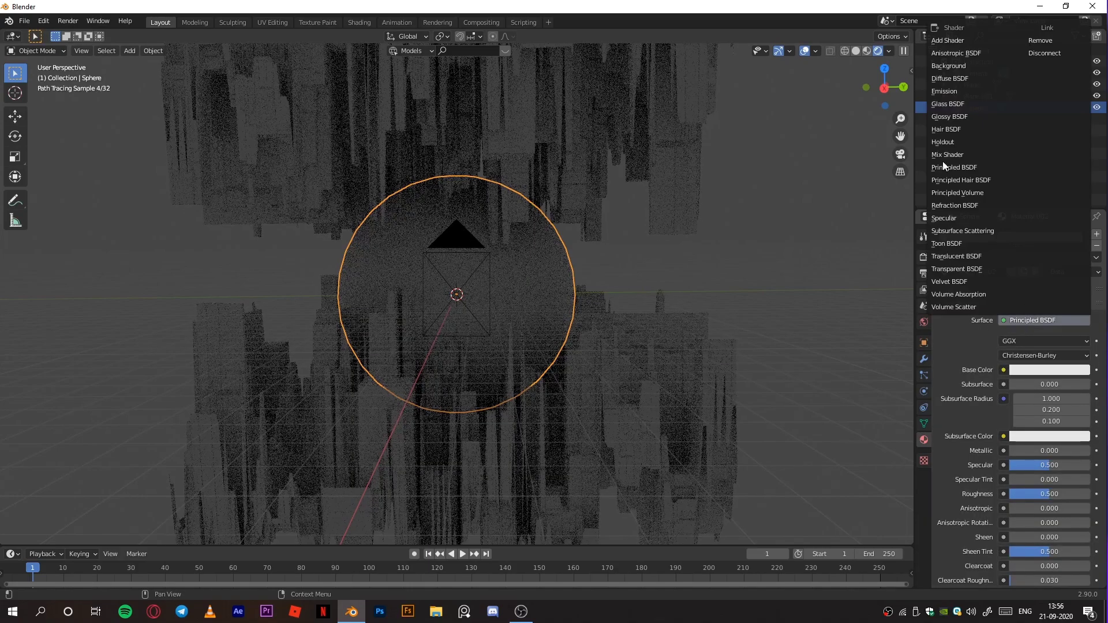
left_click(967, 90)
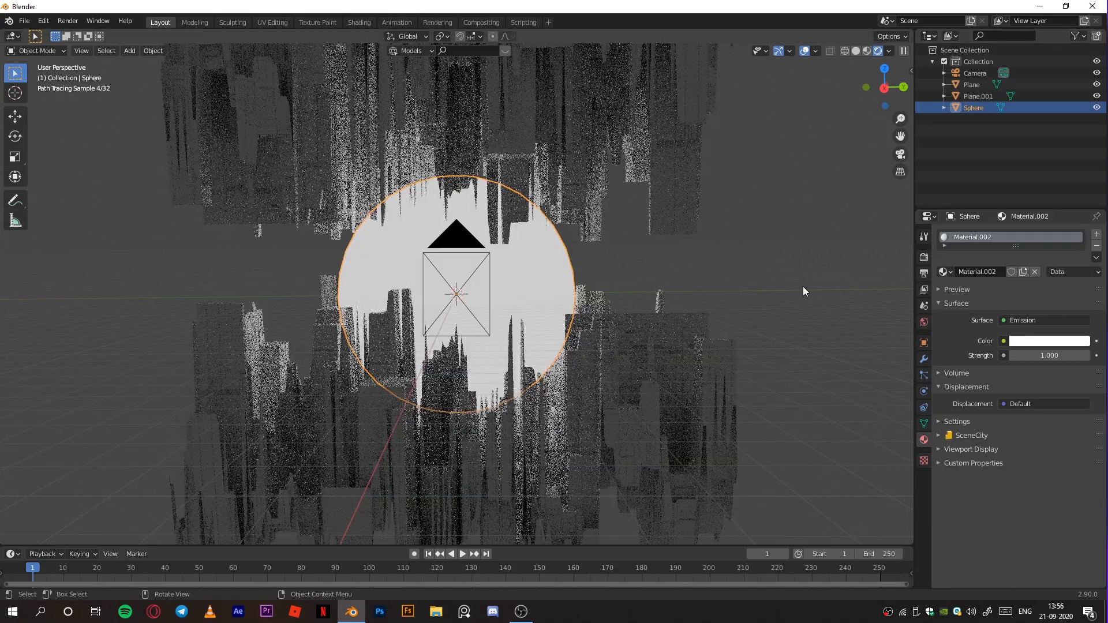
left_click(803, 286)
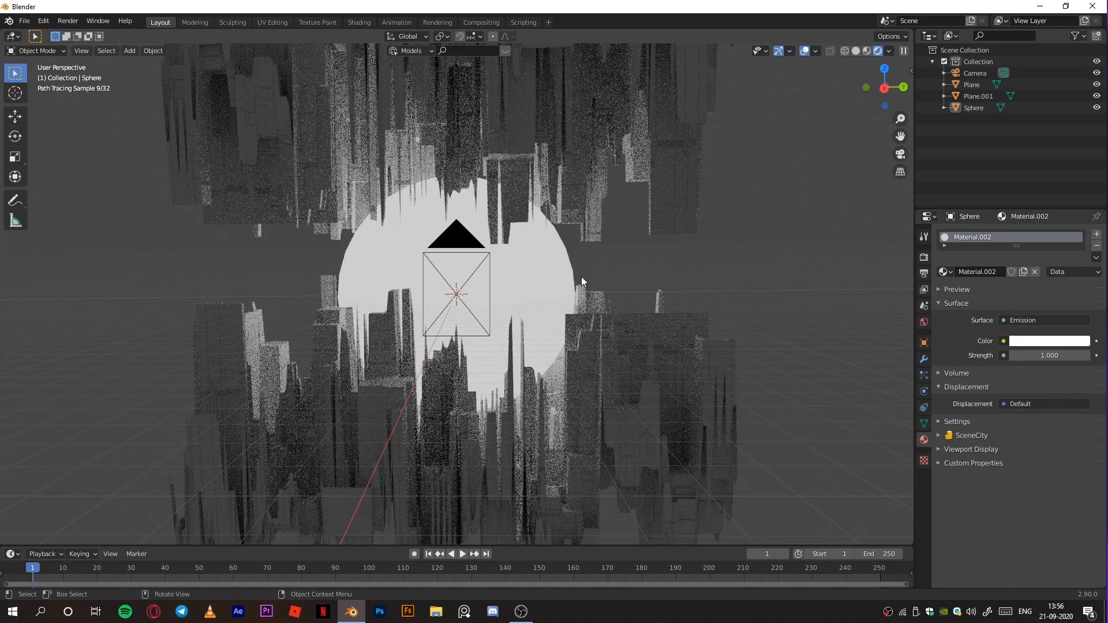
Return to the camera view and add a Subdivision Surface modifier to the sphere
key("KP_0")
scroll(580, 275, "down", 1)
scroll(581, 276, "up", 1)
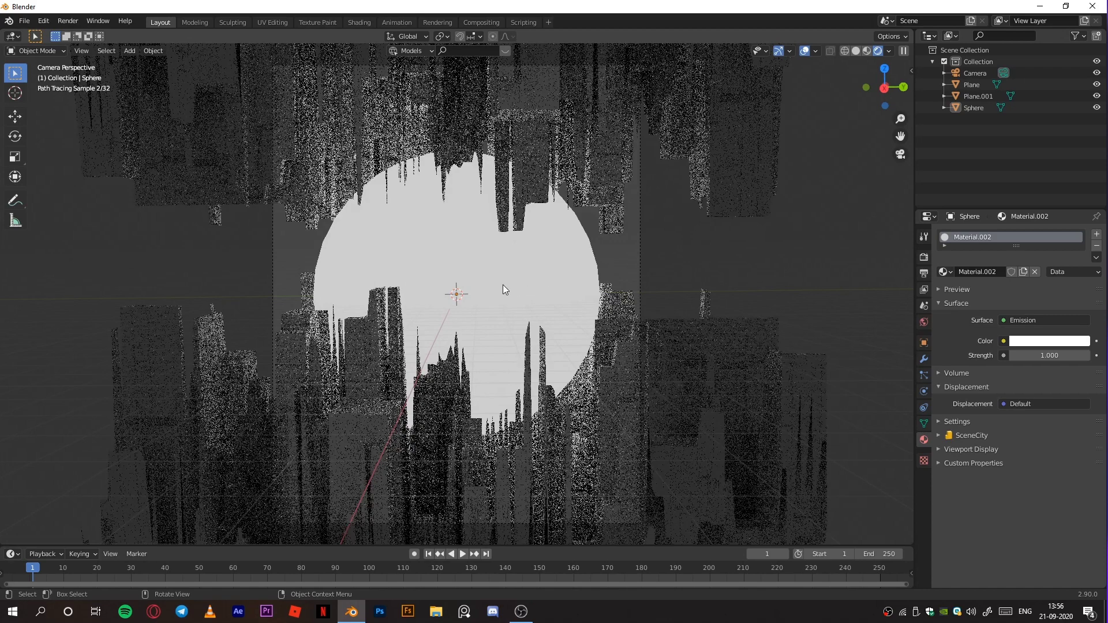
left_click(504, 285)
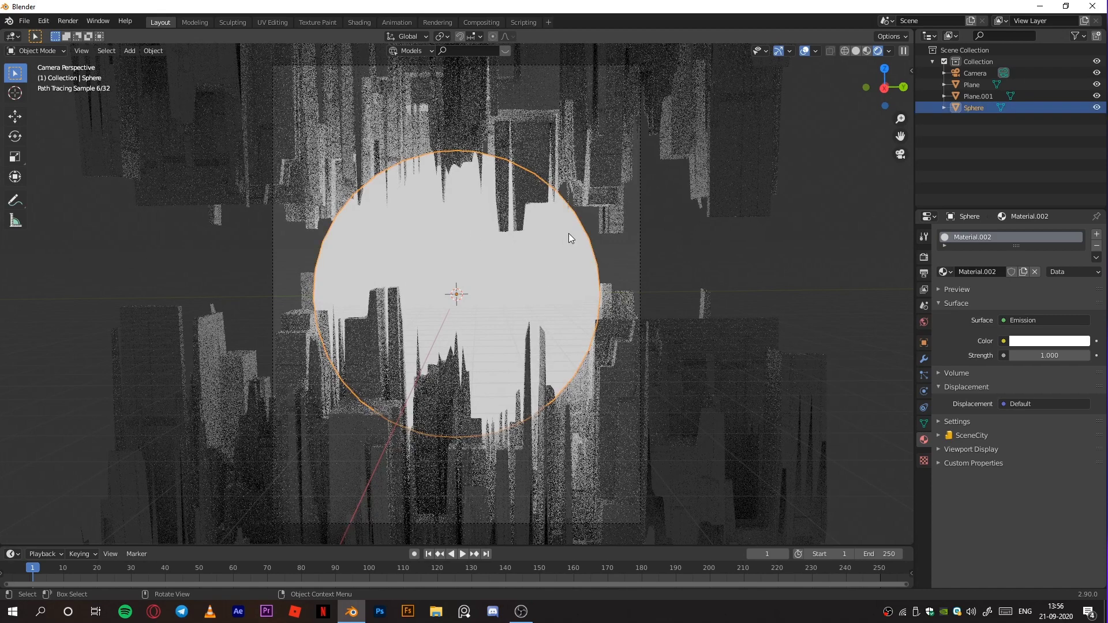
left_click(624, 242)
left_click(539, 231)
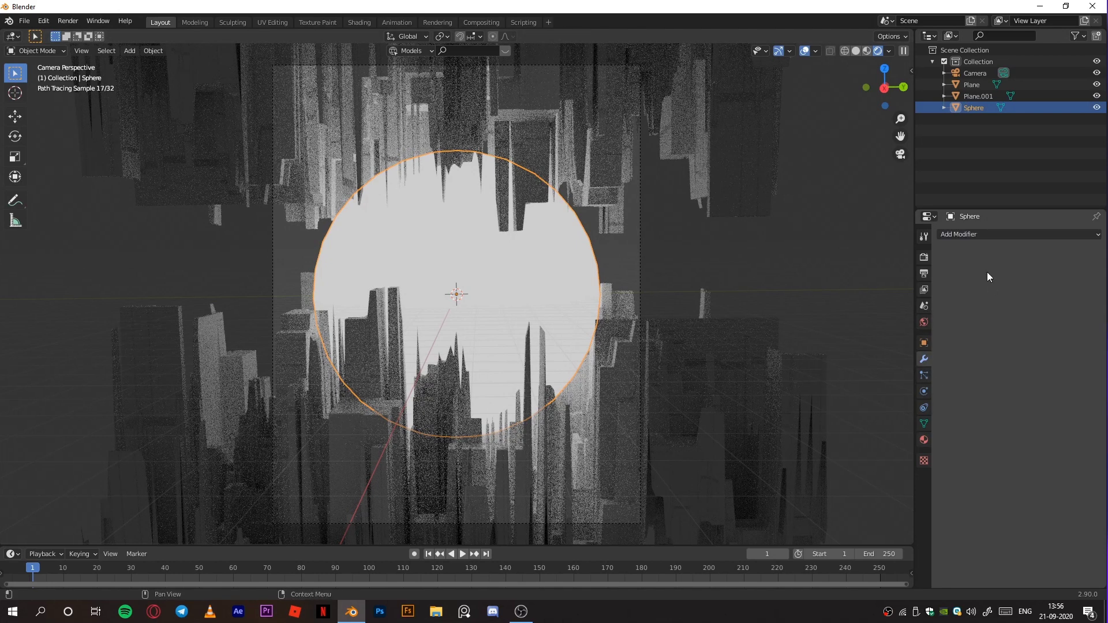
left_click(967, 234)
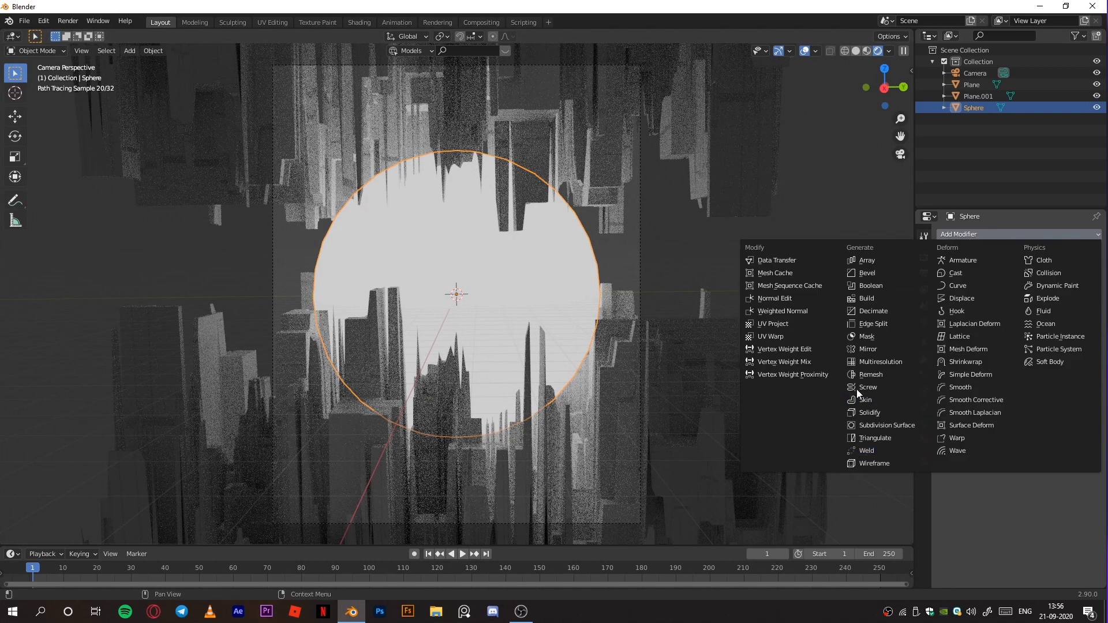
left_click(871, 428)
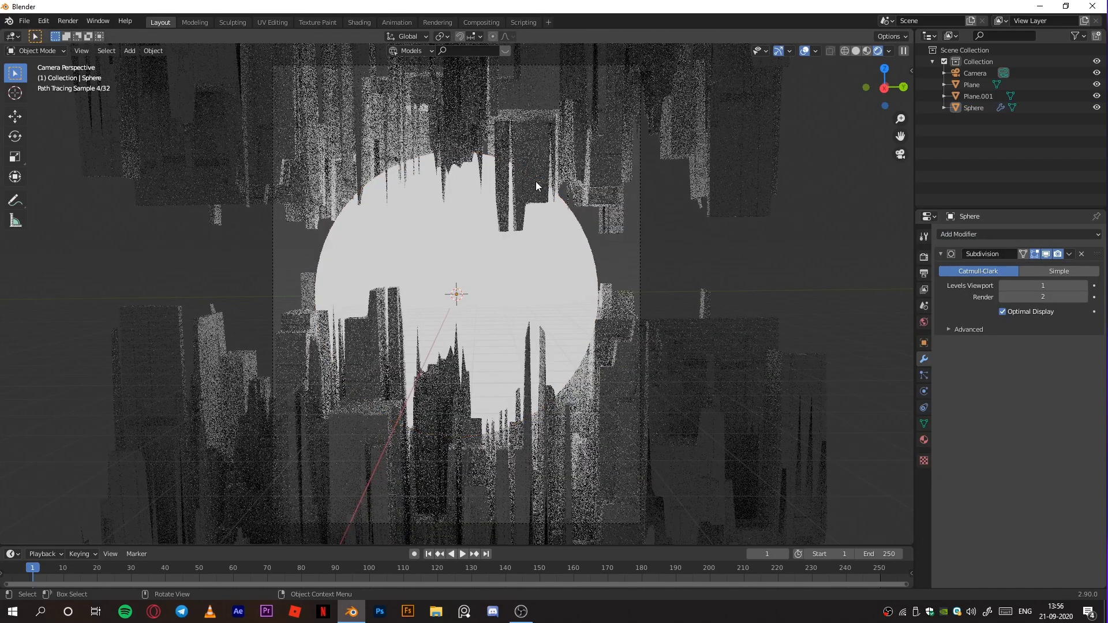
left_click(479, 275)
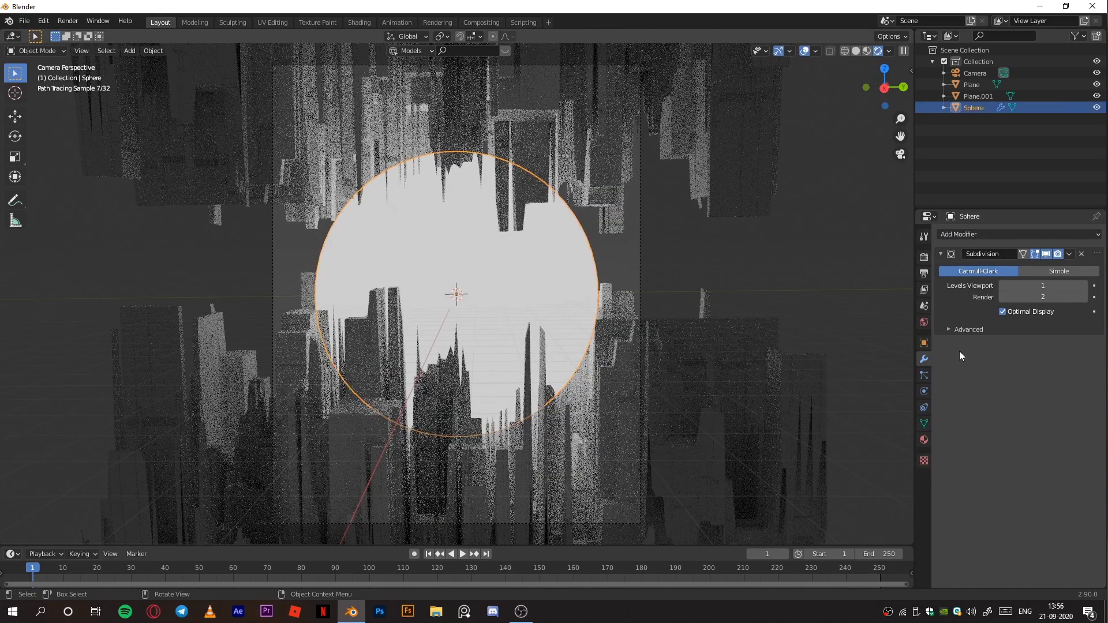
Set the sphere's emission colour to a saturated purple and its strength to 30.8
left_click(923, 440)
left_click(1014, 342)
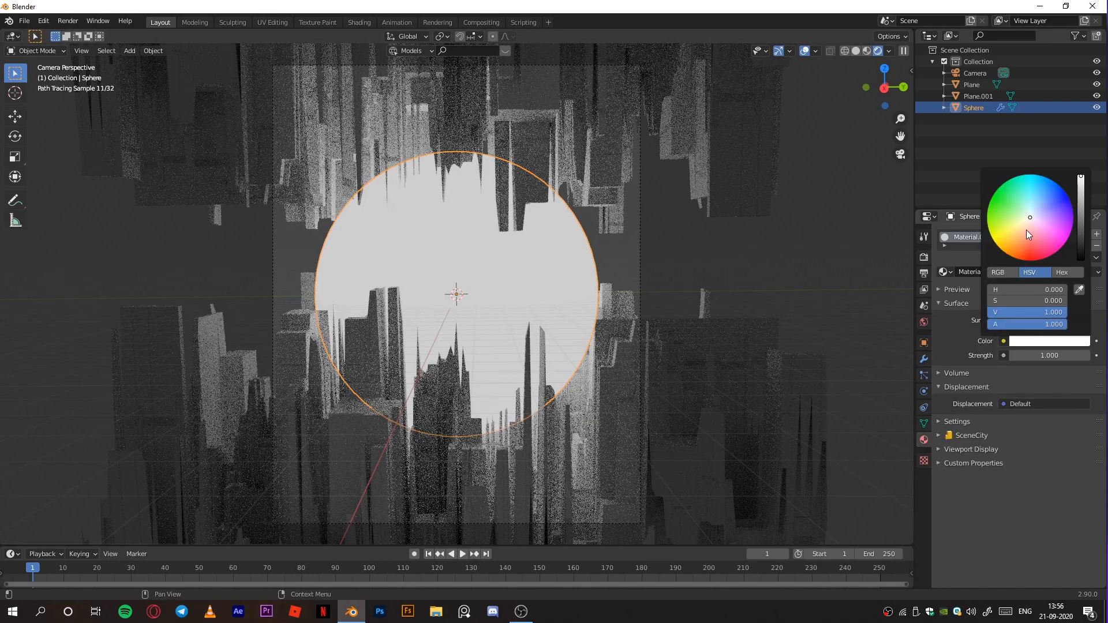
left_click_drag(1051, 224, 1072, 227)
left_click_drag(1025, 356, 1087, 356)
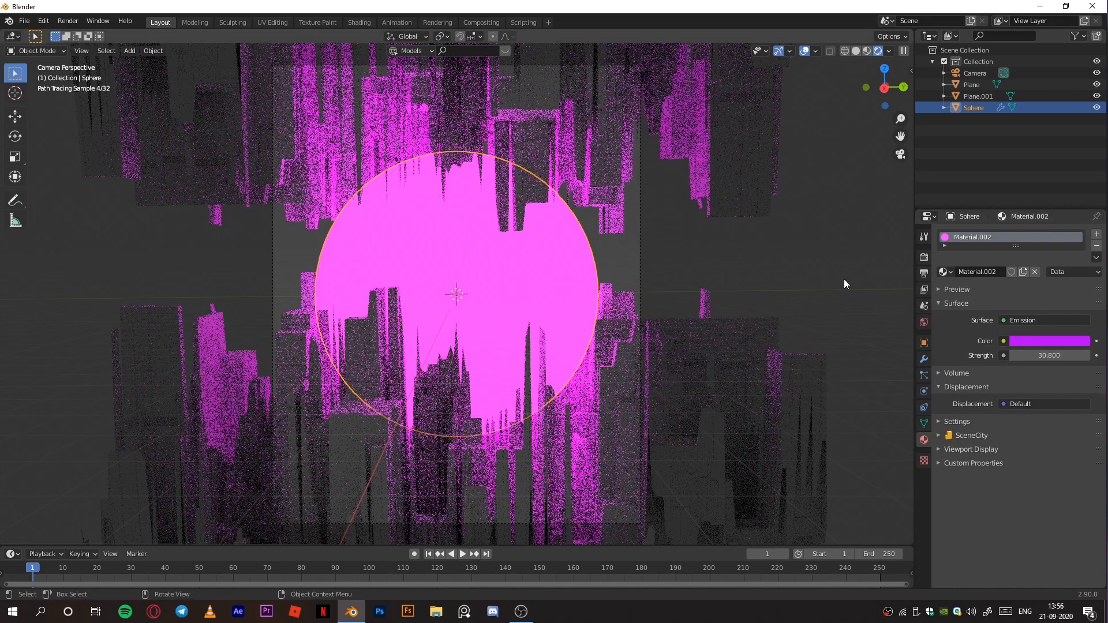
Add a cube at the world origin and scale it up by about 35.7 to enclose the whole scene
middle_click_drag(631, 303, 686, 322)
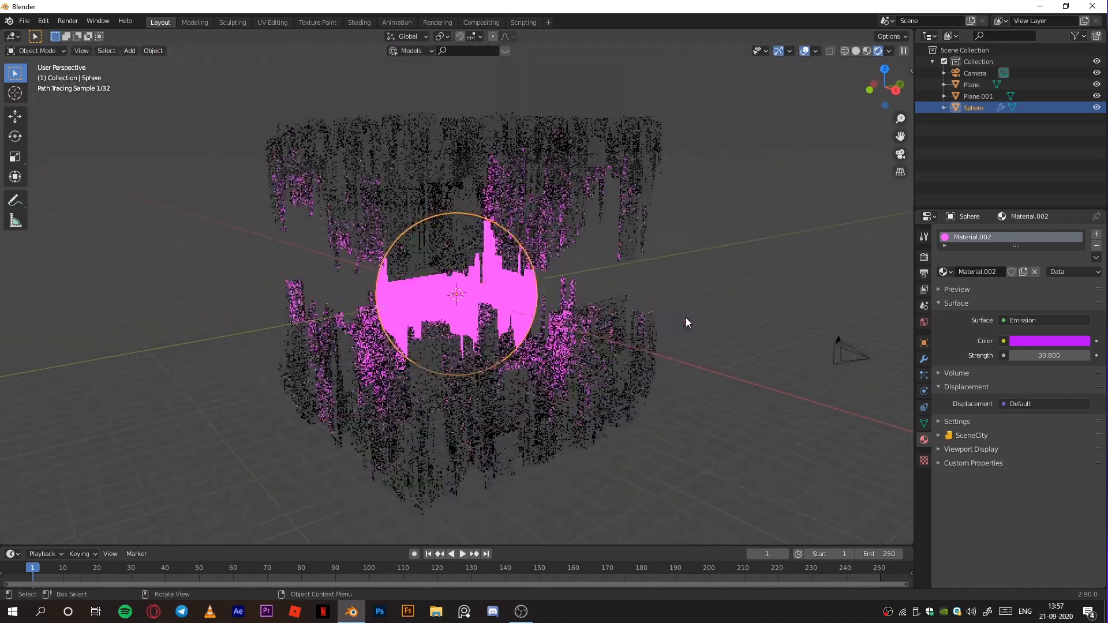
key("shift+a")
mouse_move(673, 318)
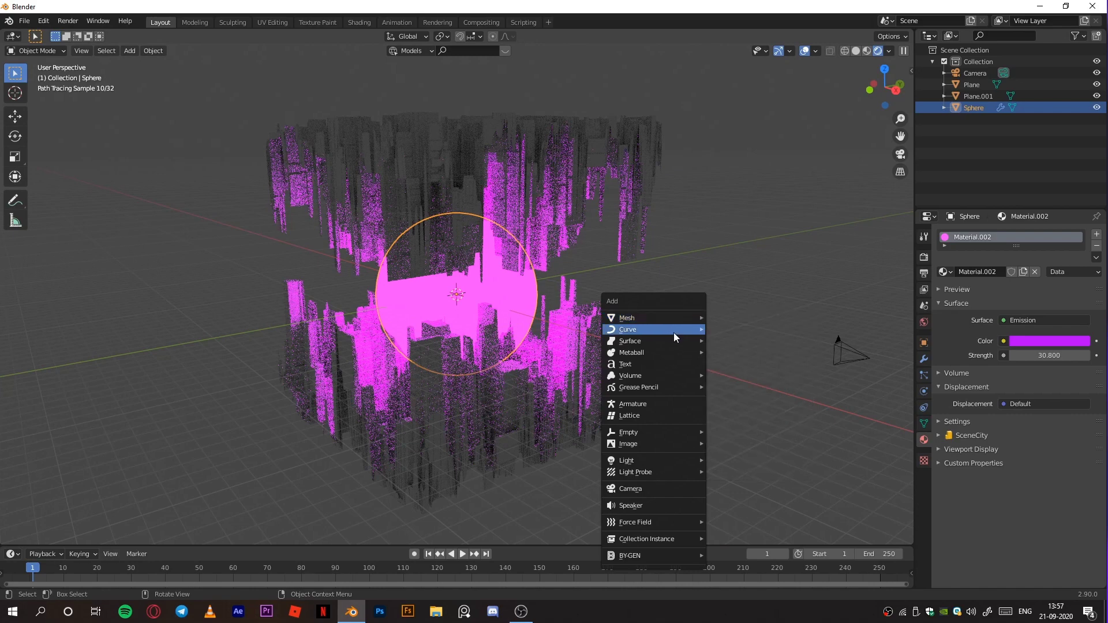
left_click(718, 327)
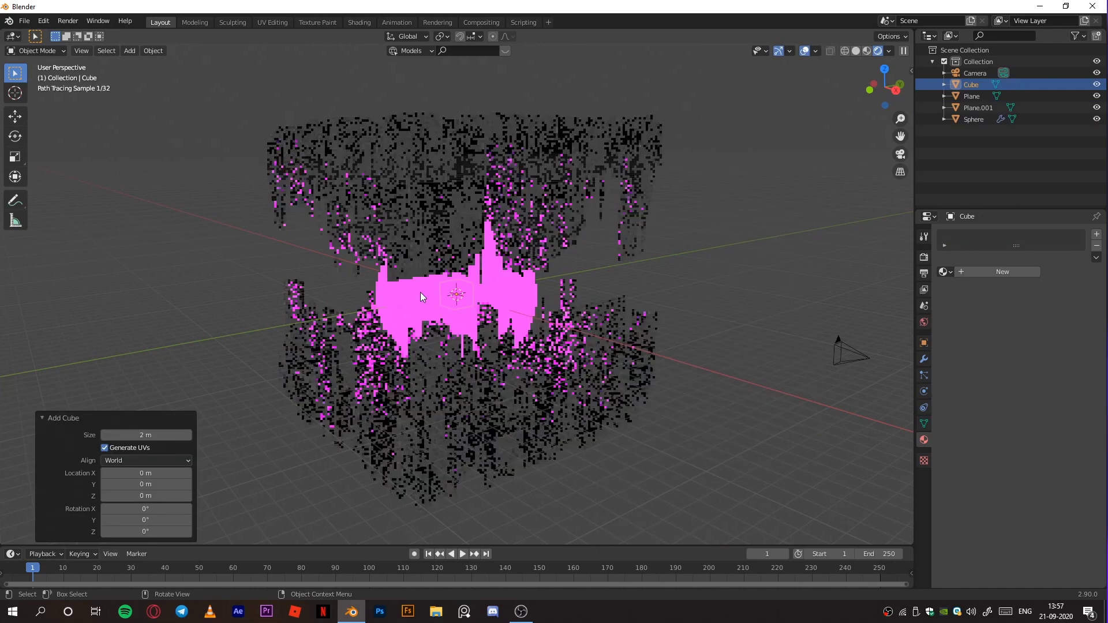
key("s")
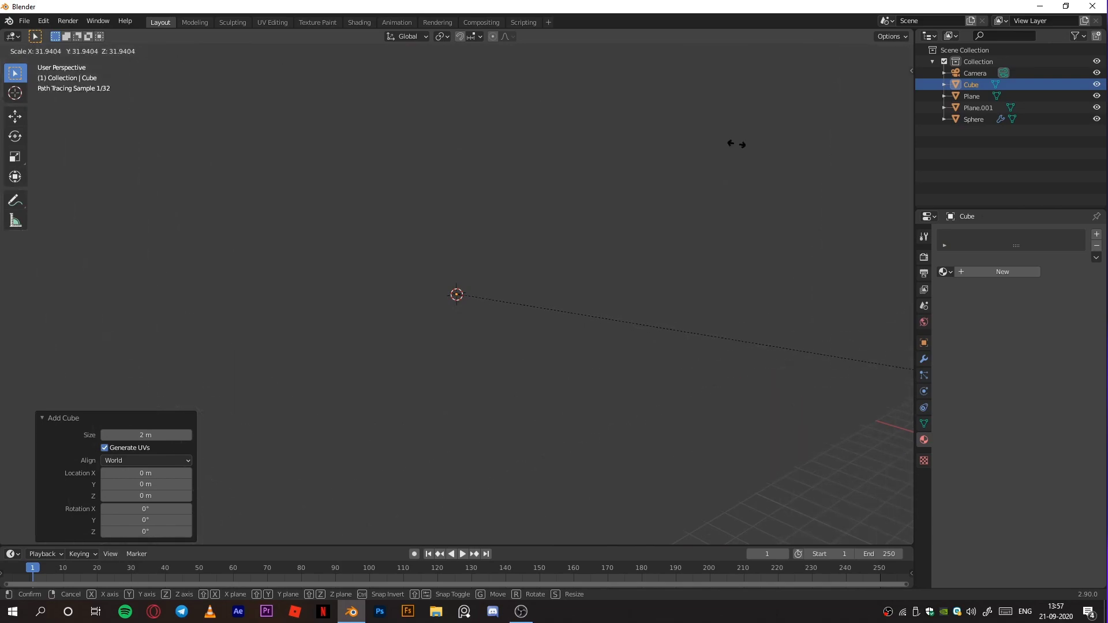
left_click(64, 228)
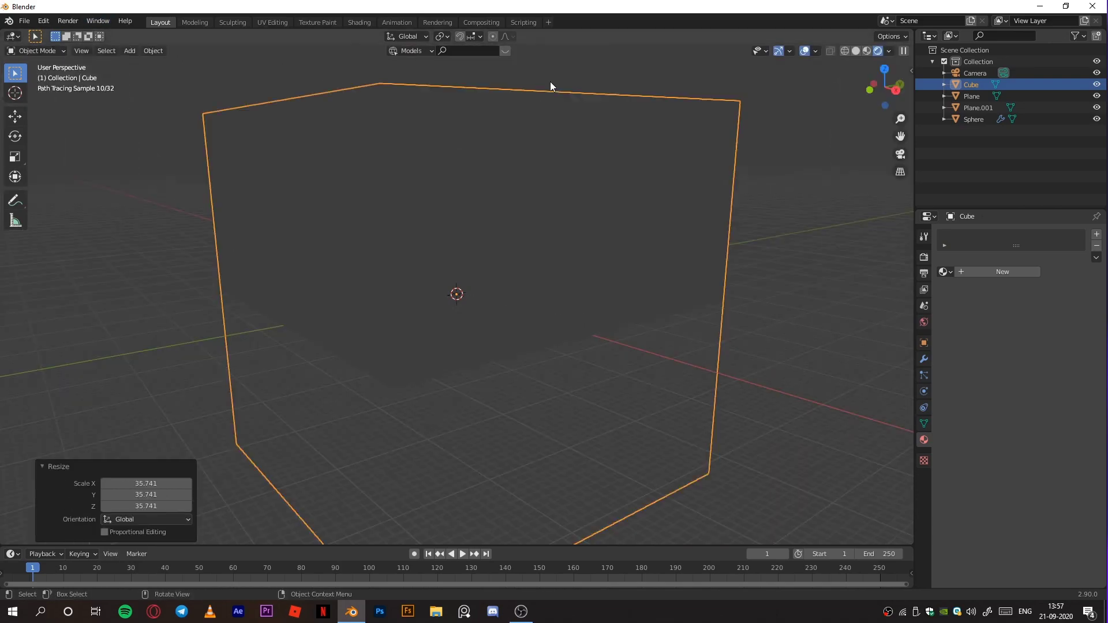
Create a new material for the cube in the Shading workspace and delete its Principled BSDF node
key("KP_0")
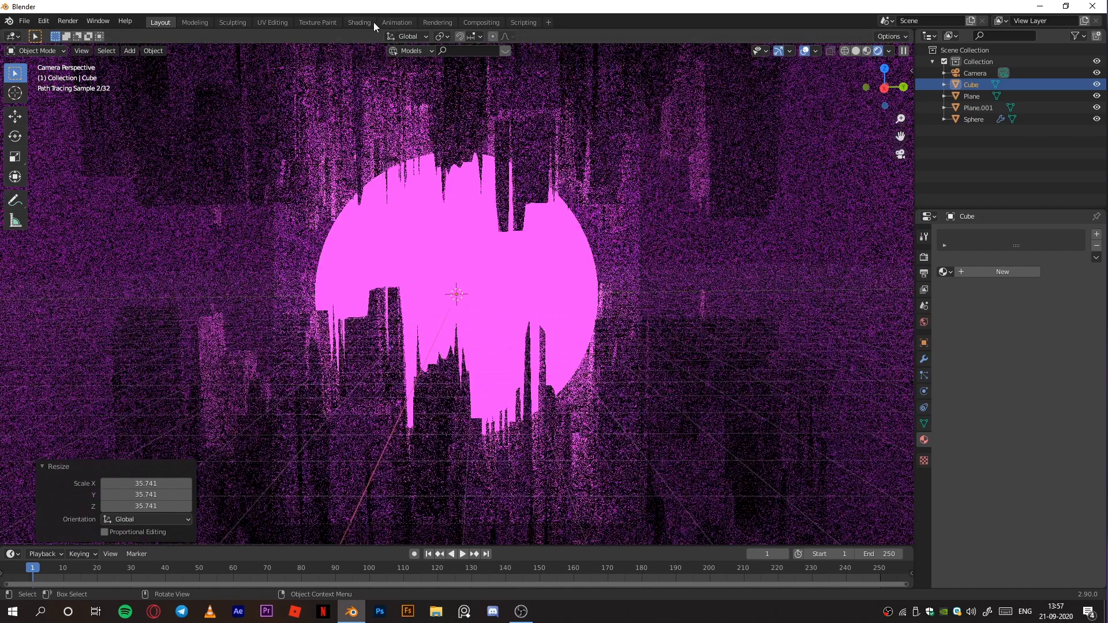
left_click(371, 22)
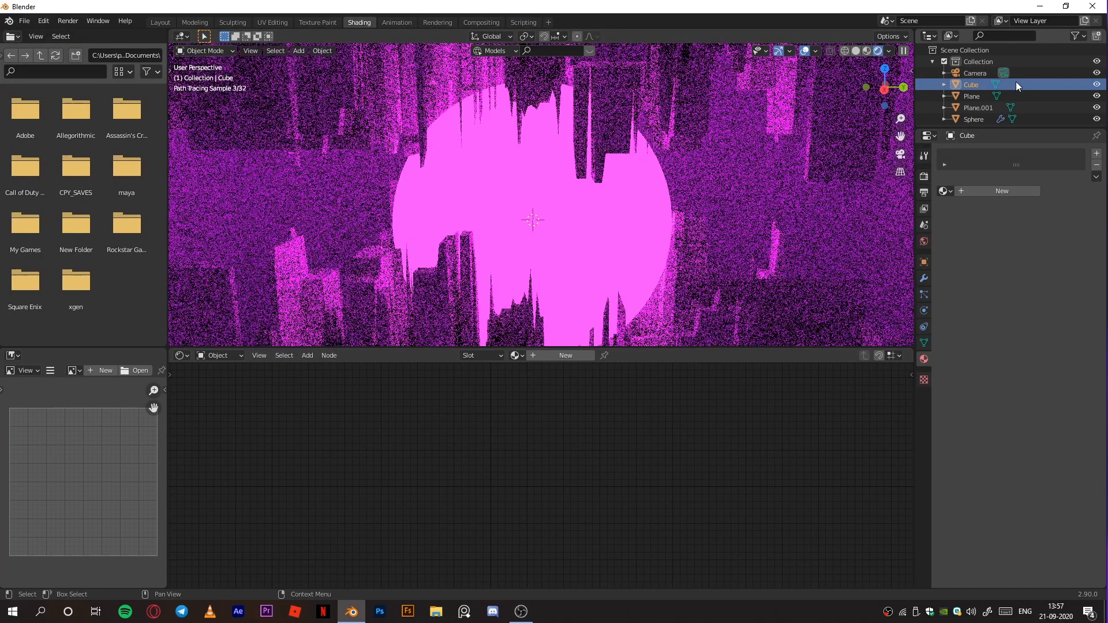
left_click(565, 355)
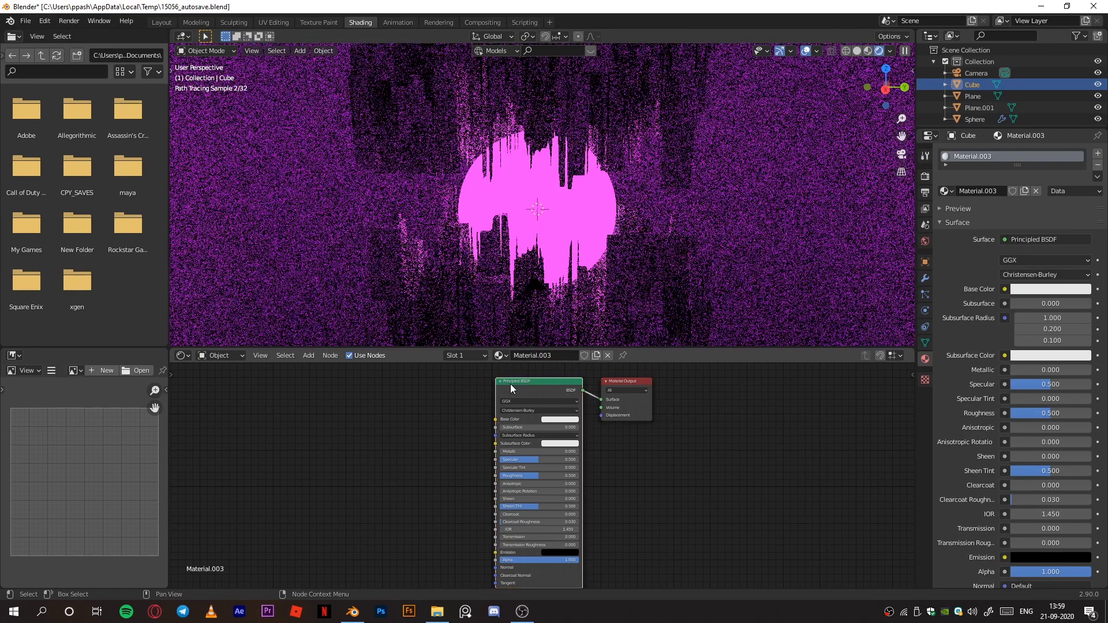
key("x")
Add a Principled Volume node and connect its output to the Volume input of the Material Output
key("shift+a")
left_click(510, 384)
type("vo")
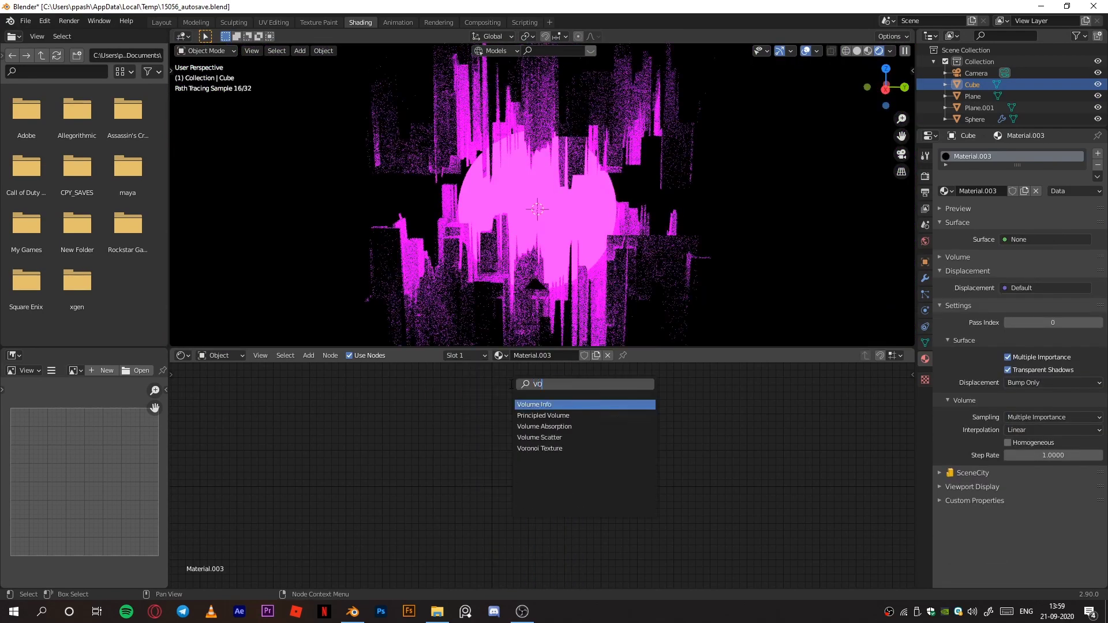
left_click(577, 415)
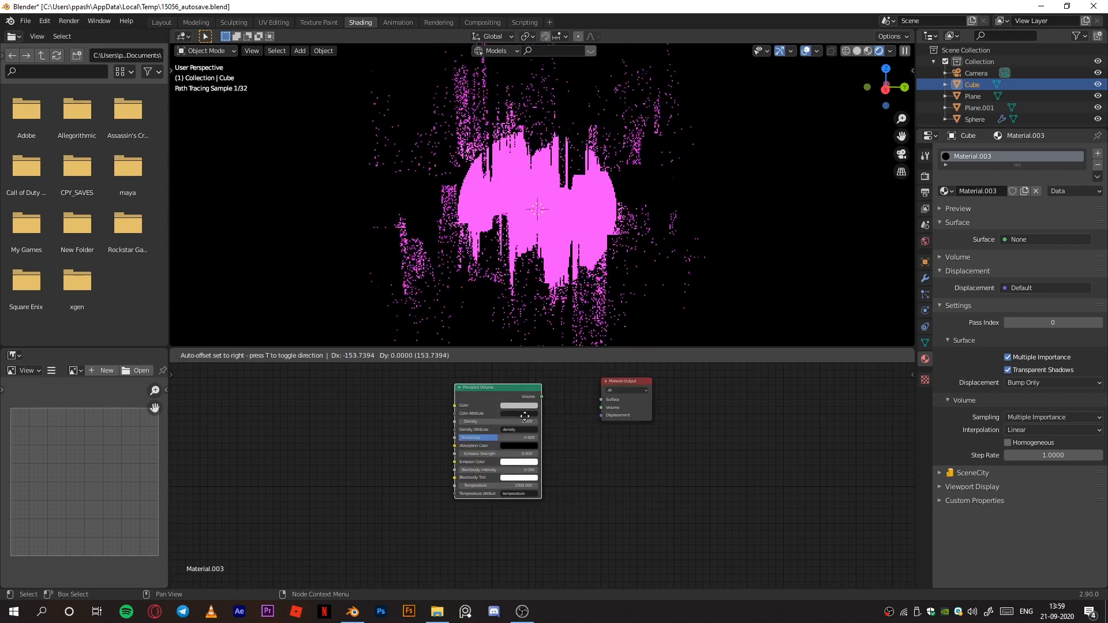
left_click_drag(524, 397, 602, 409)
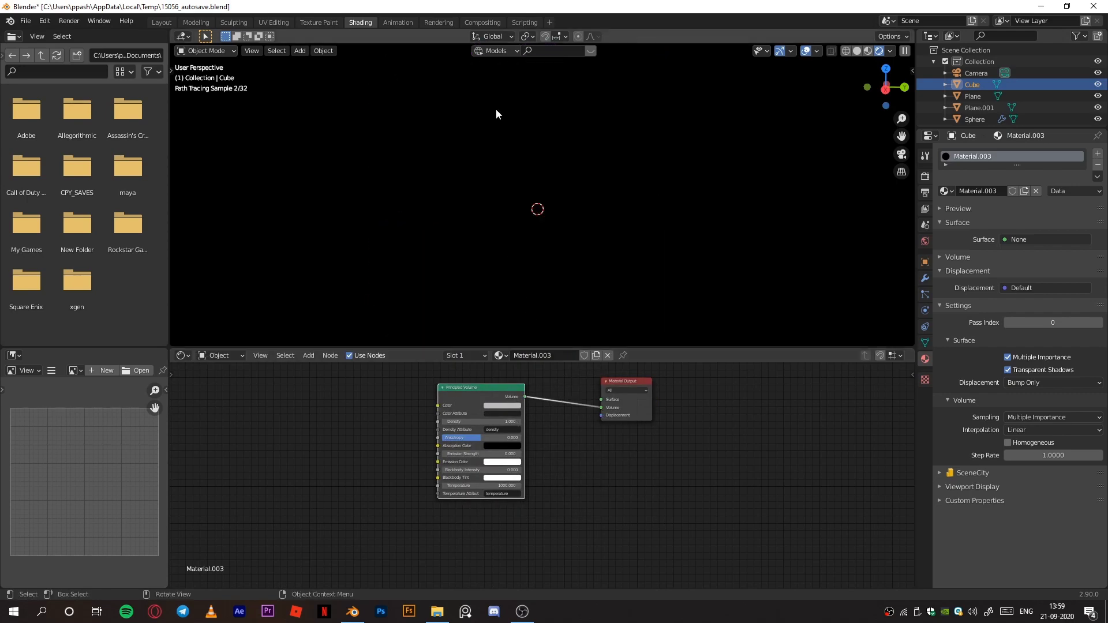
Lower the Principled Volume's density to 0.1 and further to 0.01
left_click(487, 422)
type("1.0")
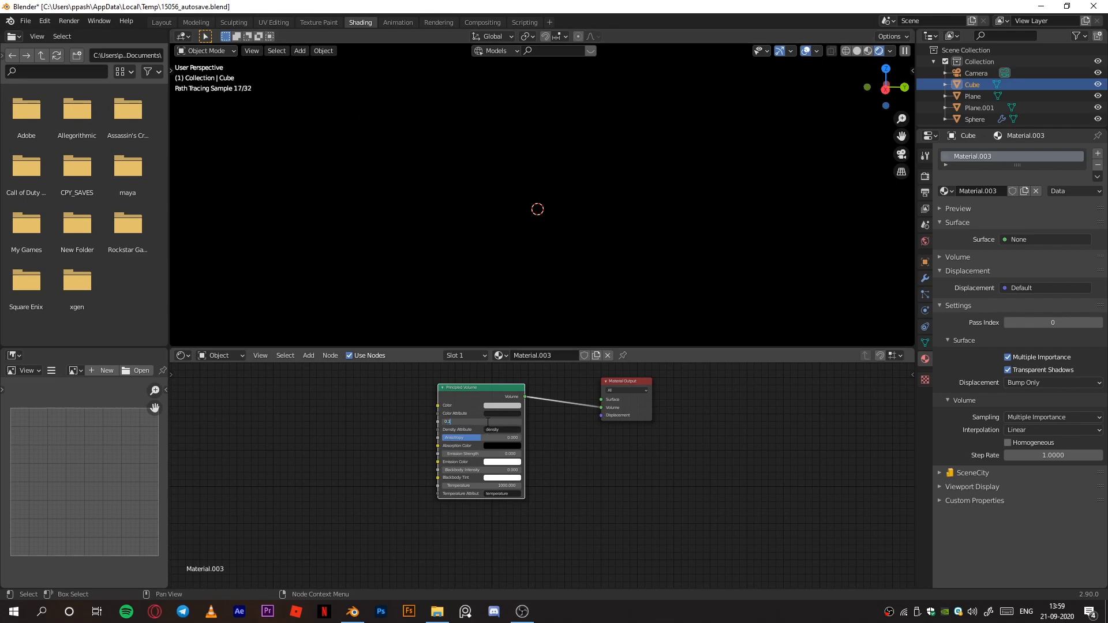
key("Return")
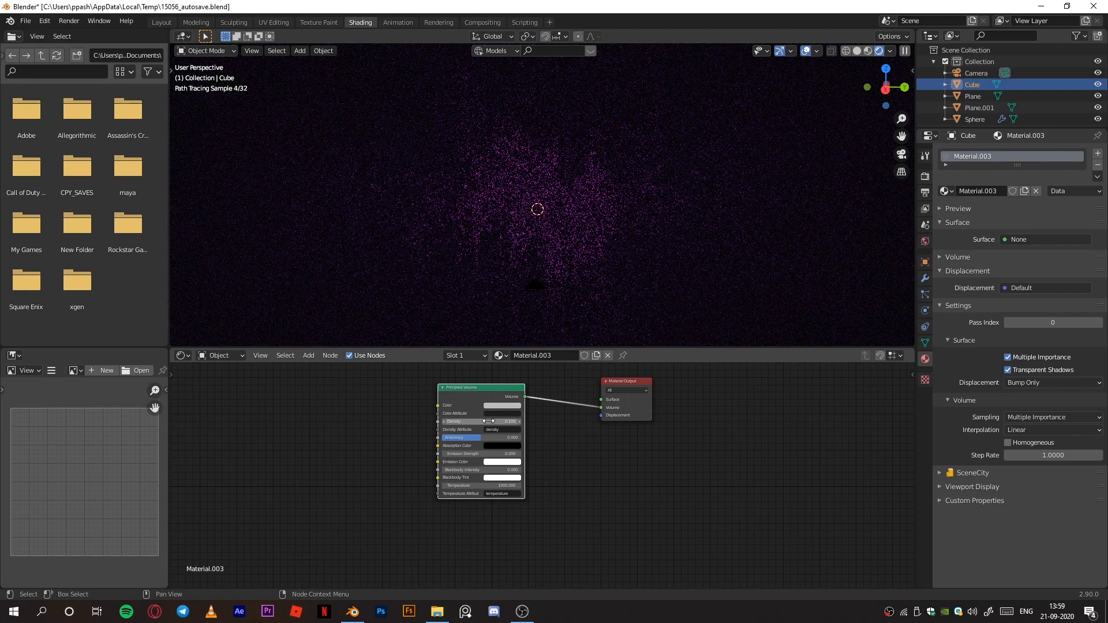
left_click(462, 422)
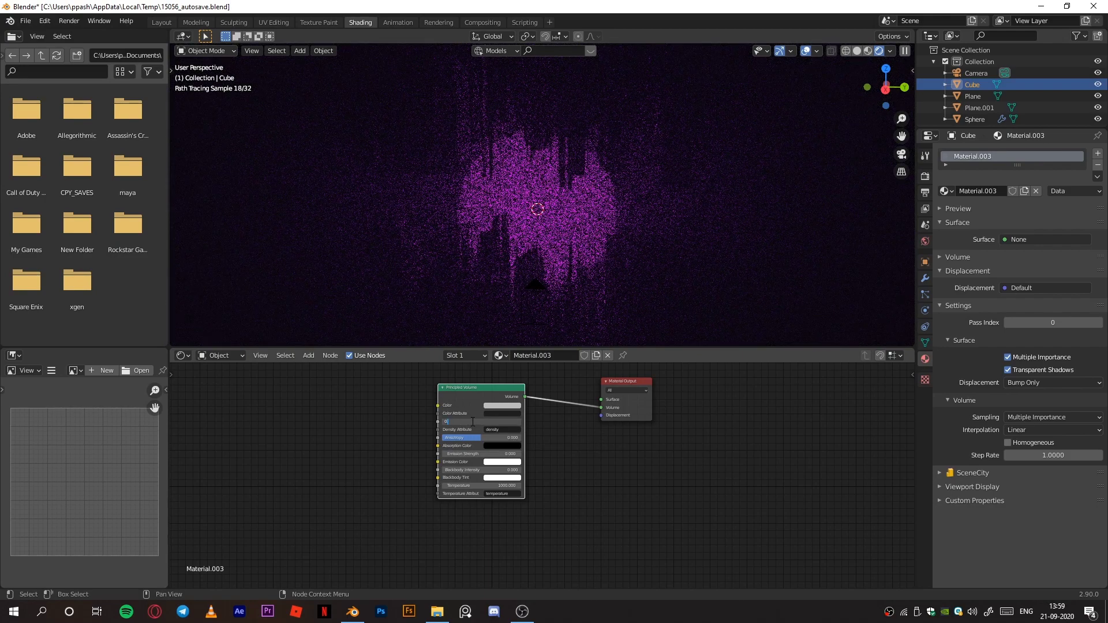
key("Return")
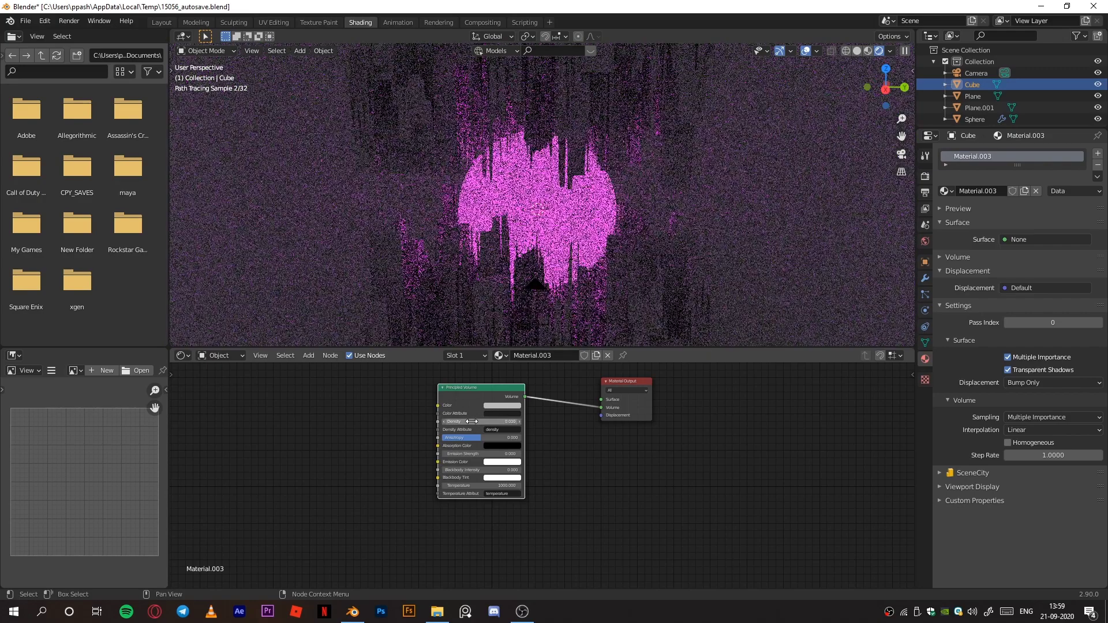
In the camera view, raise the Principled Volume's anisotropy to 1 and its density to 0.11
key("KP_0")
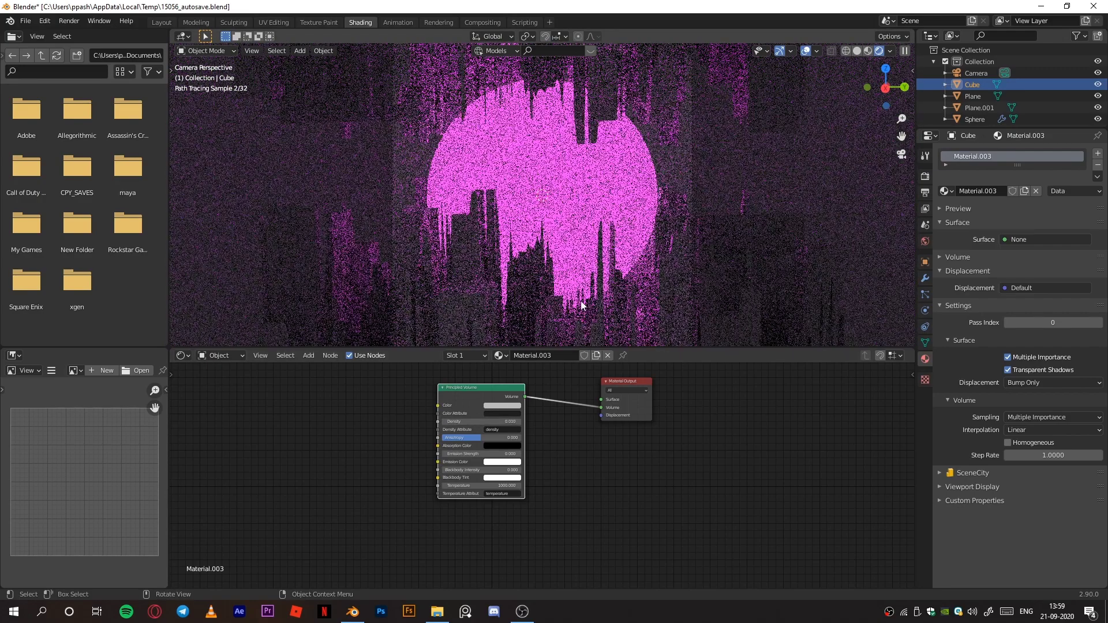
left_click_drag(463, 443, 523, 442)
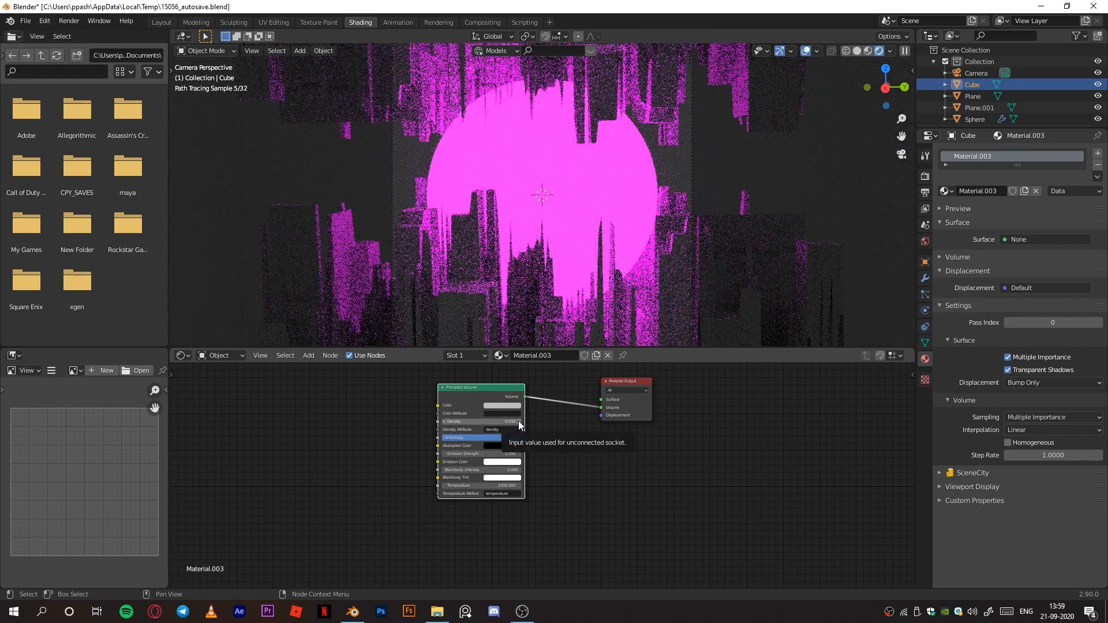
left_click(518, 421)
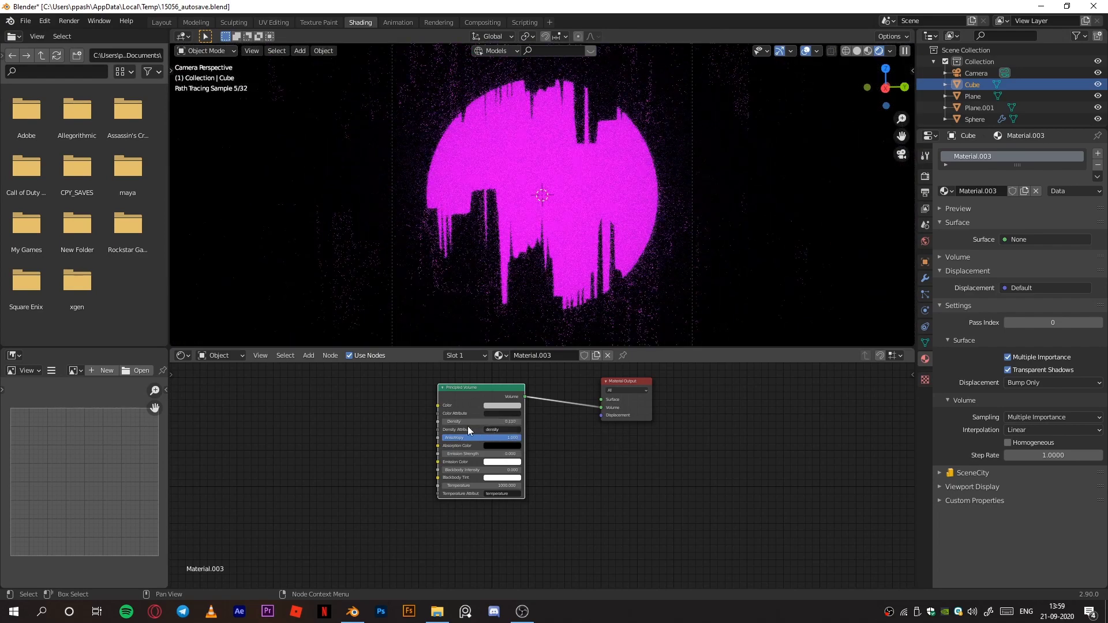
left_click(443, 422)
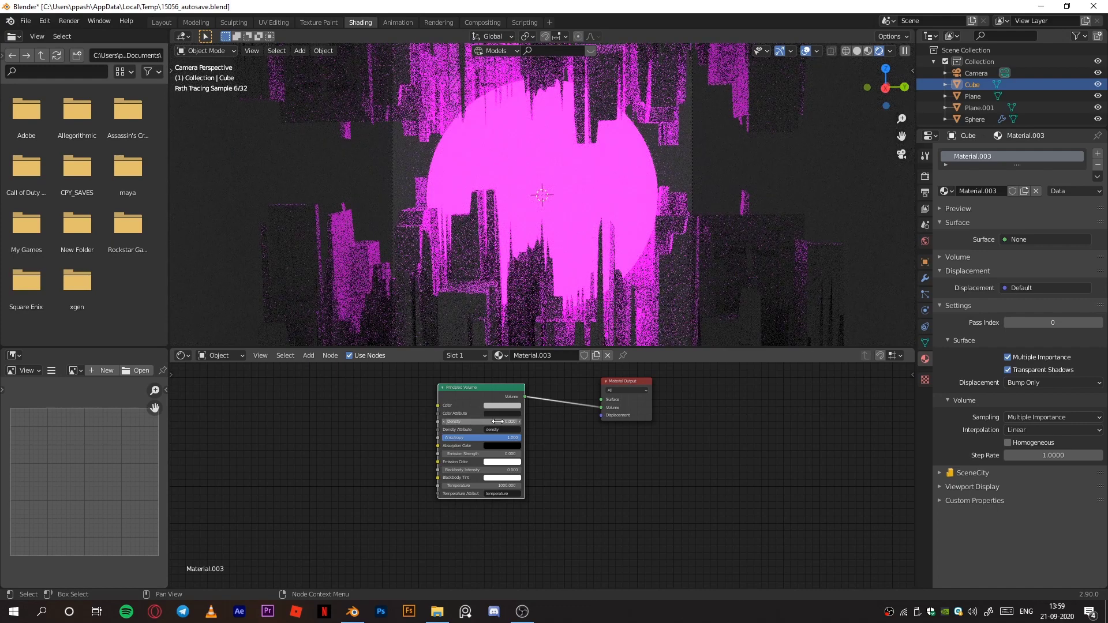
left_click(518, 424)
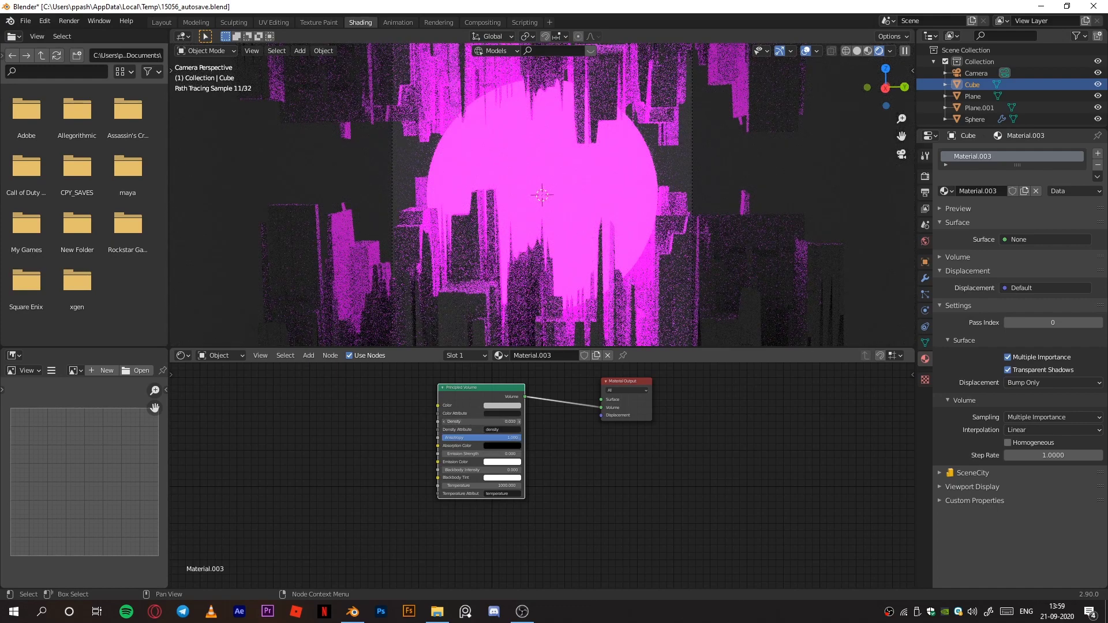
Change the Principled Volume's colour to a fully saturated purple at full brightness
left_click(509, 406)
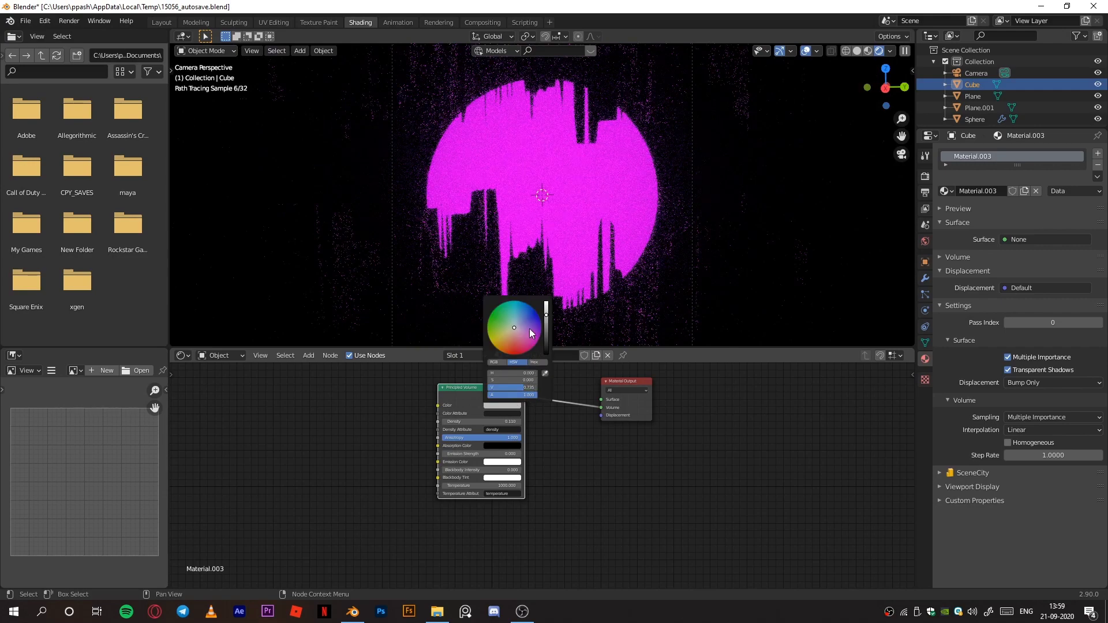
left_click_drag(530, 333, 541, 335)
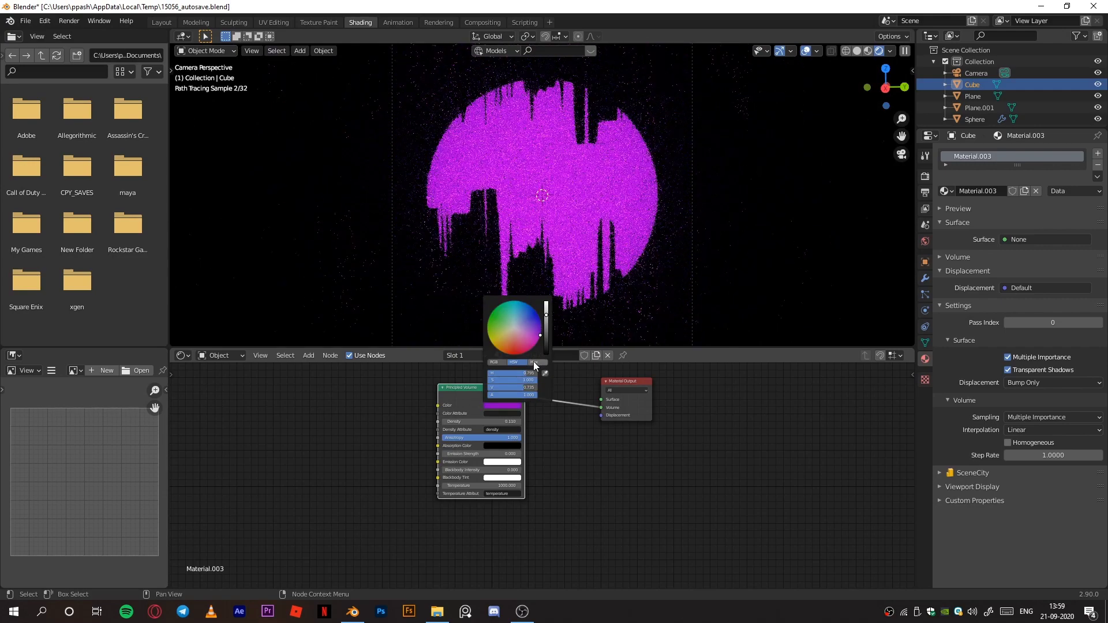
left_click_drag(547, 316, 546, 304)
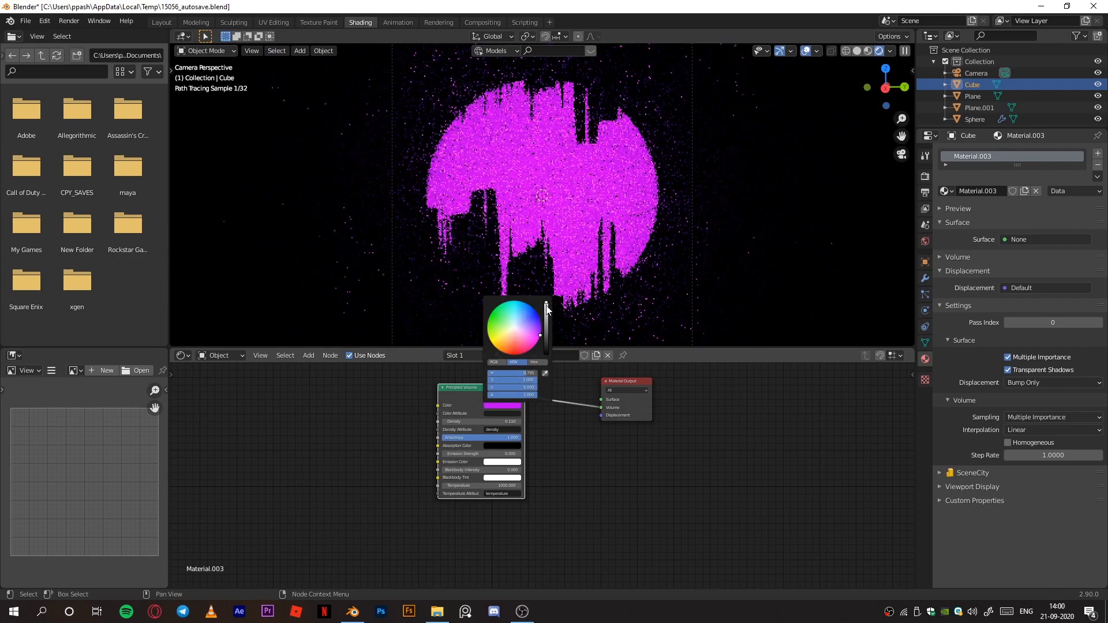
Set the Principled Volume's density to 0.1
left_click(476, 422)
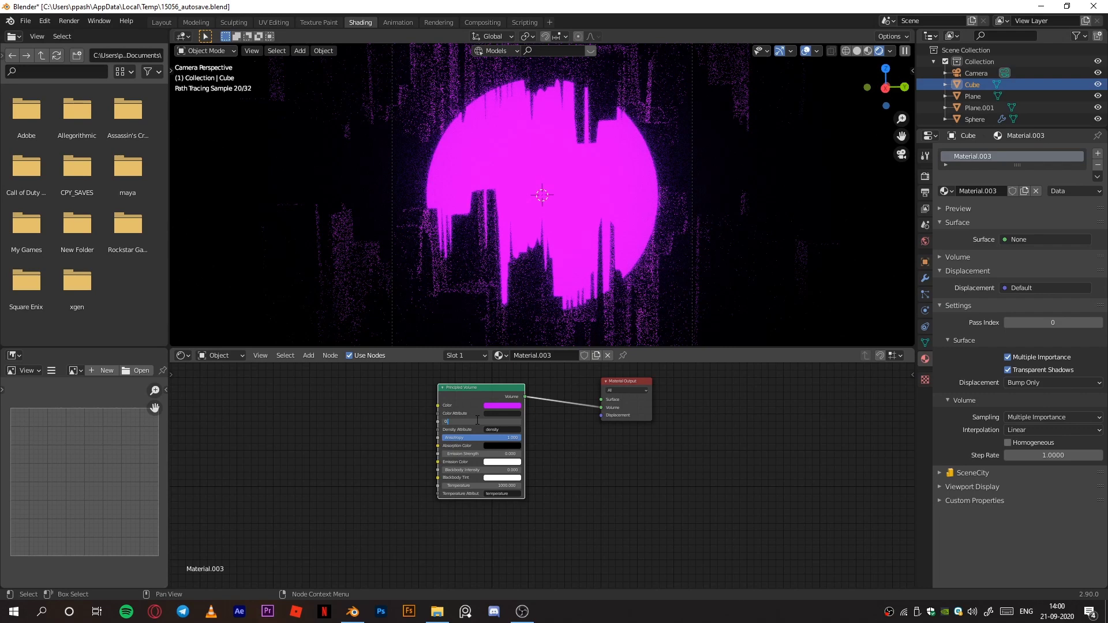
key("Return")
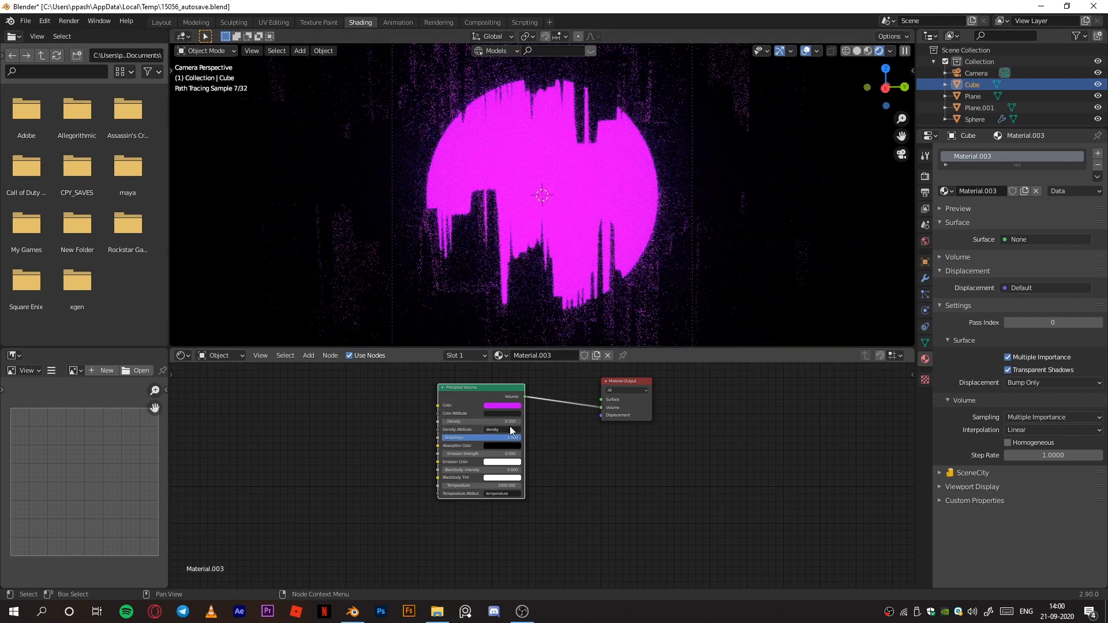
left_click(441, 133)
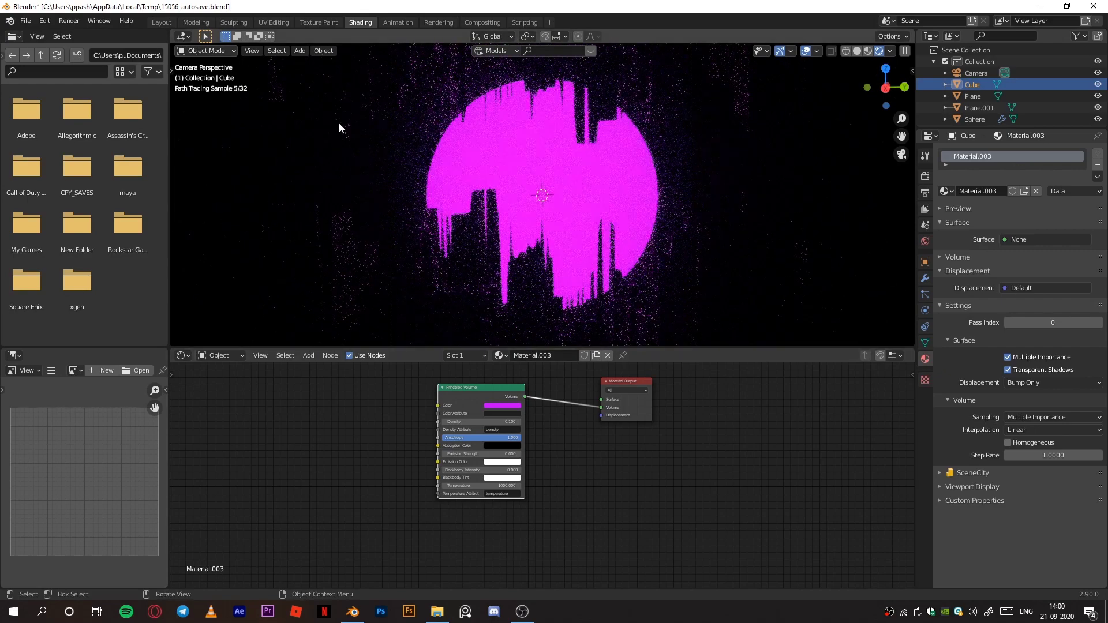
Import spaceship.obj from the spaceship folder in D:\BLENDER\RESOURCES as a Wavefront OBJ, working in the Layout workspace
left_click(161, 23)
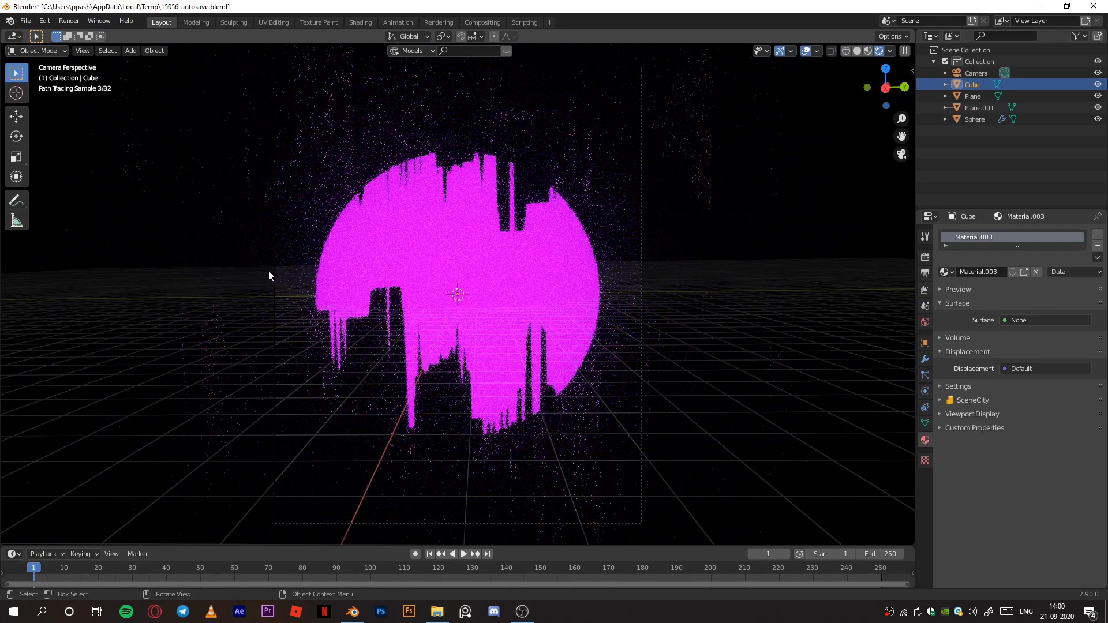
left_click(26, 22)
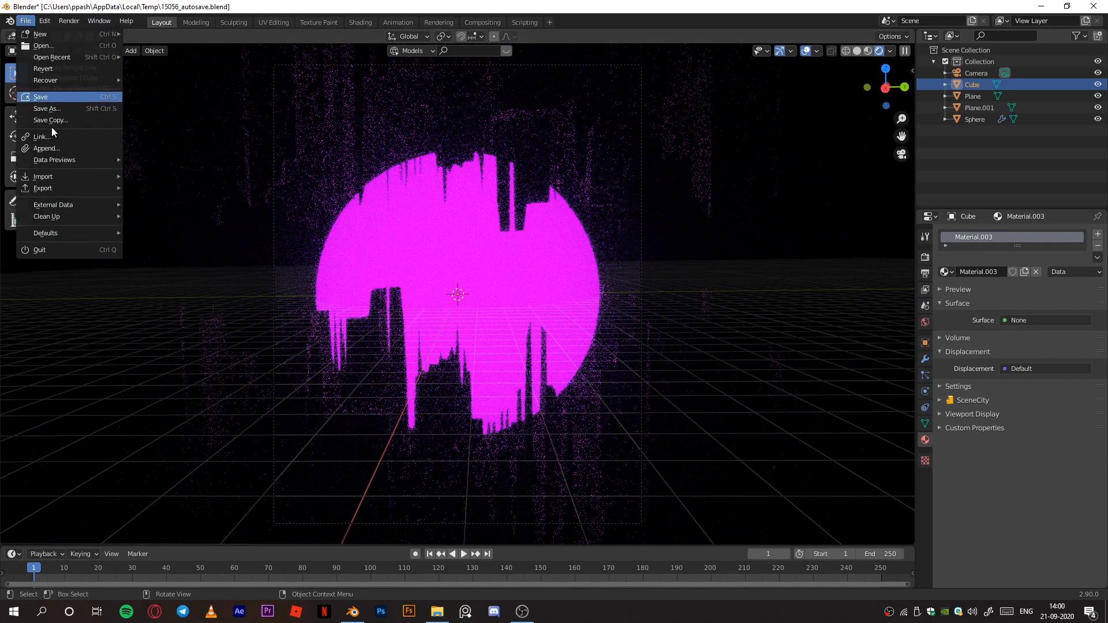
mouse_move(61, 171)
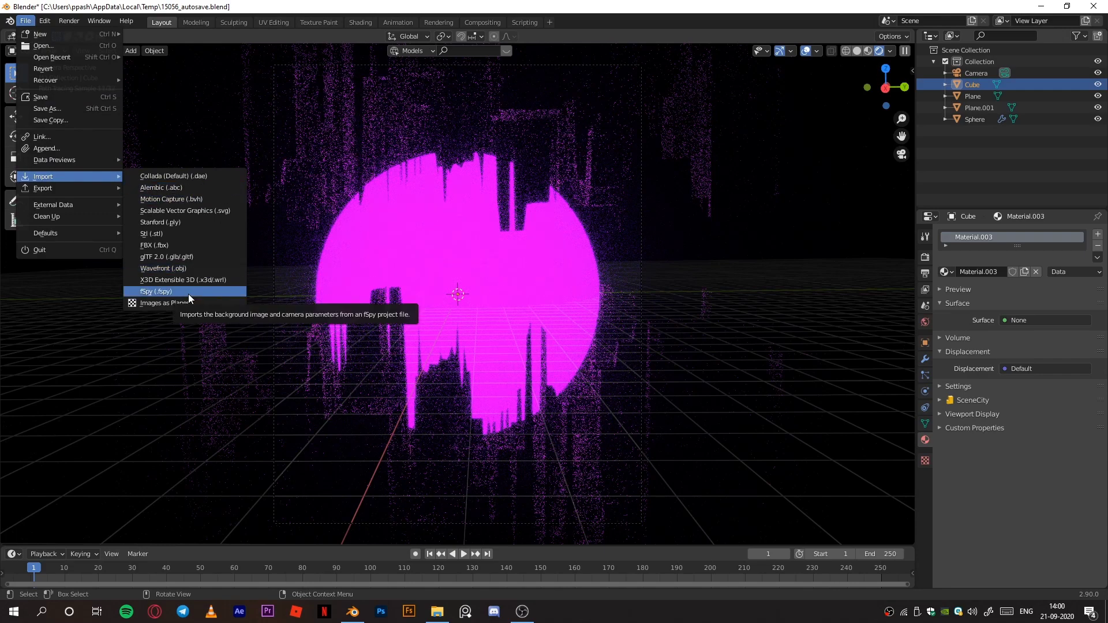
left_click(182, 268)
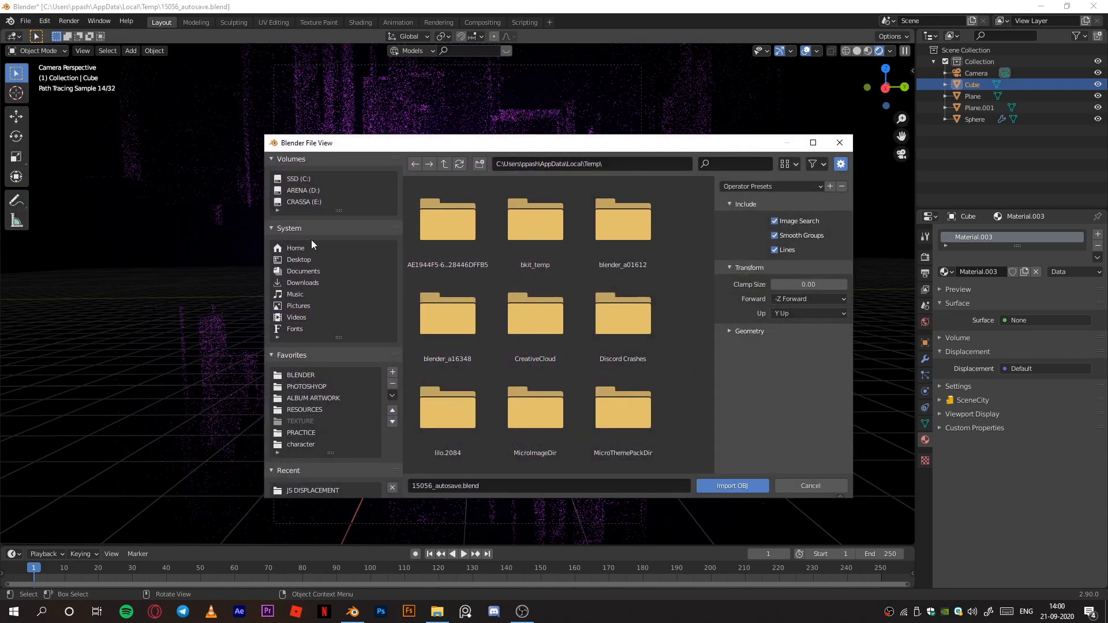
left_click(294, 377)
left_click(305, 409)
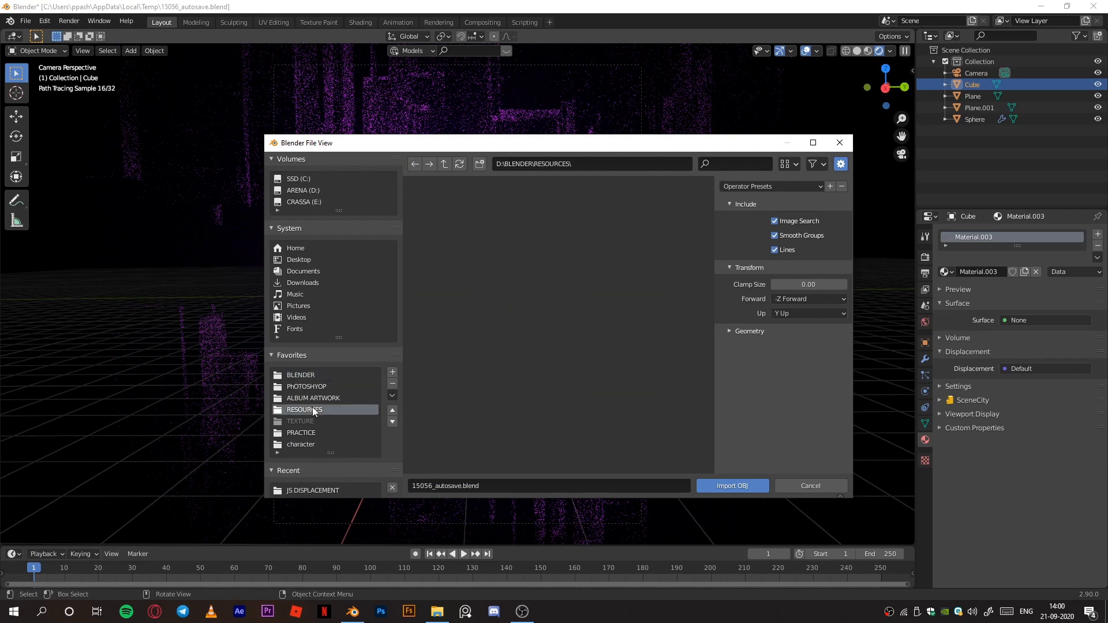
scroll(494, 342, "down", 3)
scroll(494, 342, "down", 10)
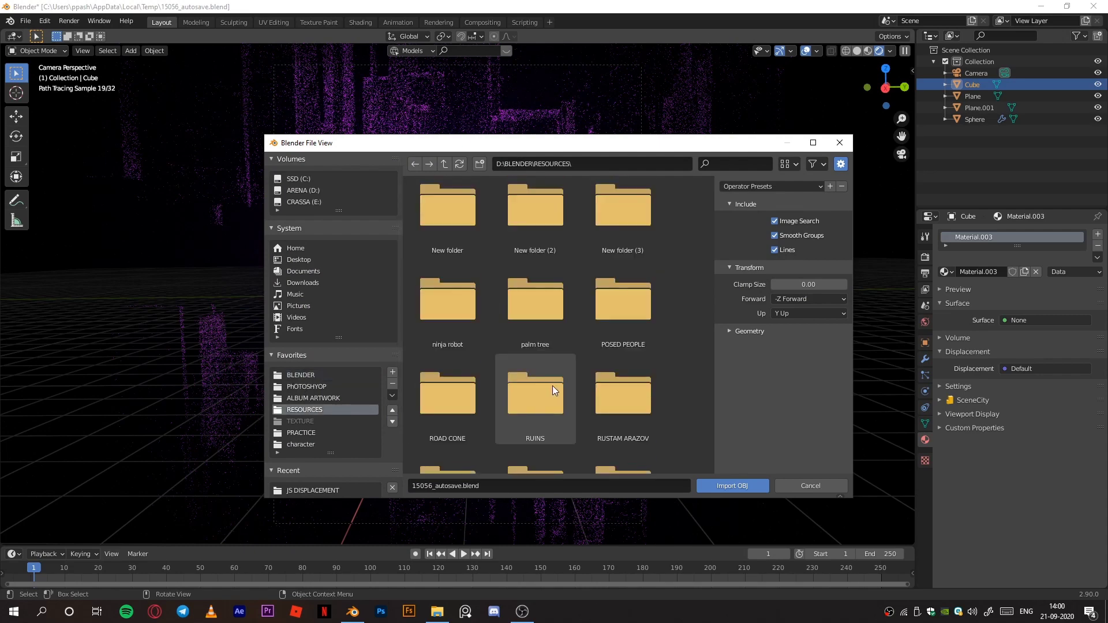
double_click(622, 317)
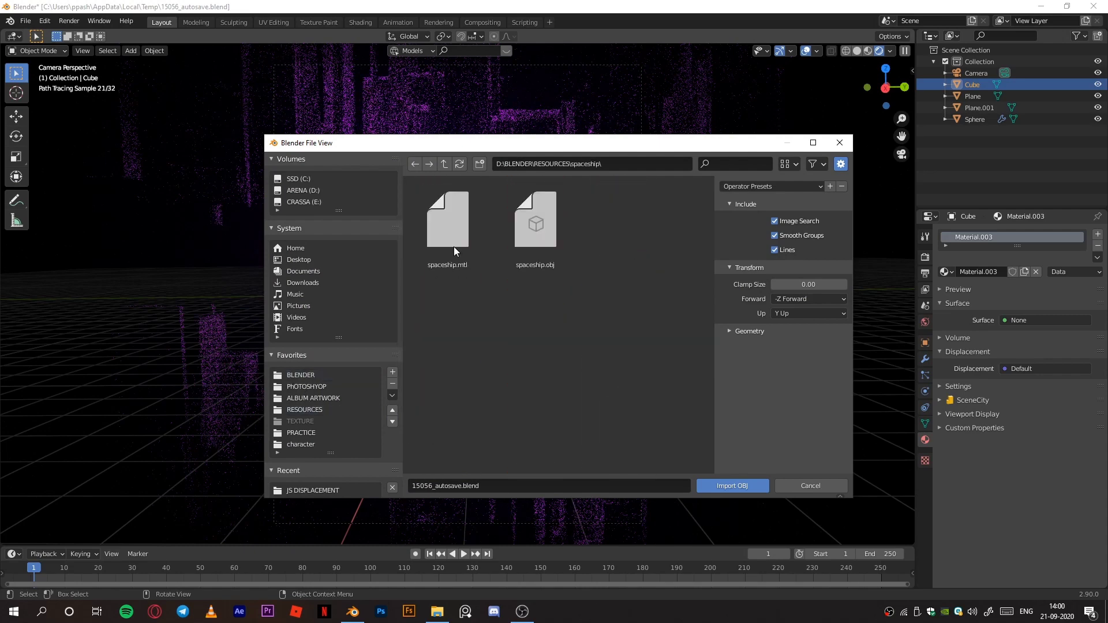
double_click(532, 251)
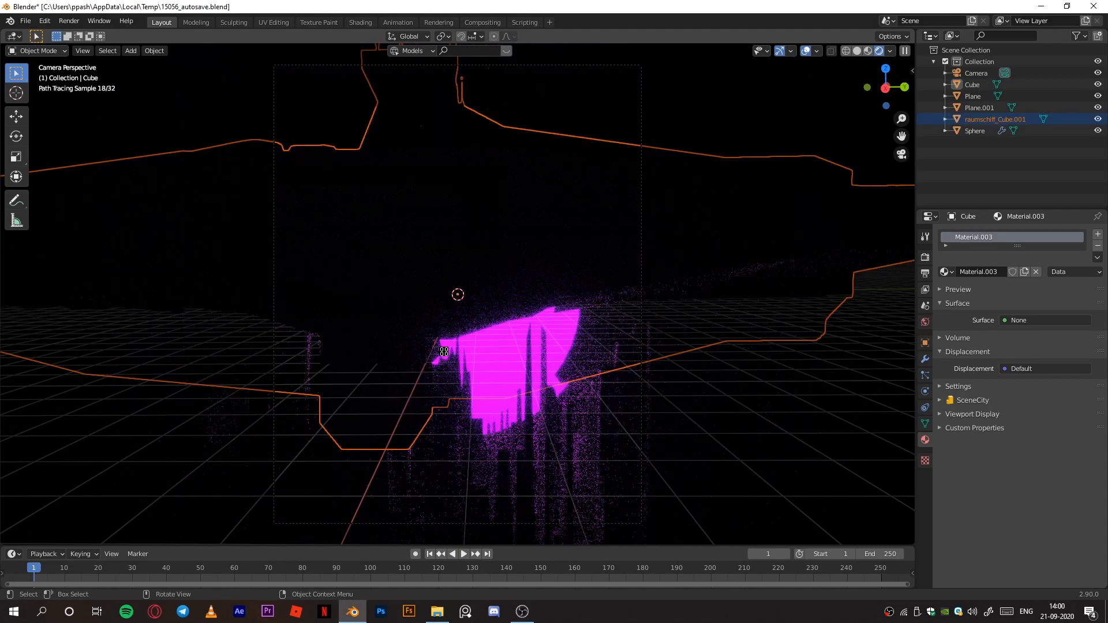
In solid shading, scale the spaceship down and move it about 16.5 m along the global X axis
left_click(858, 51)
key("s")
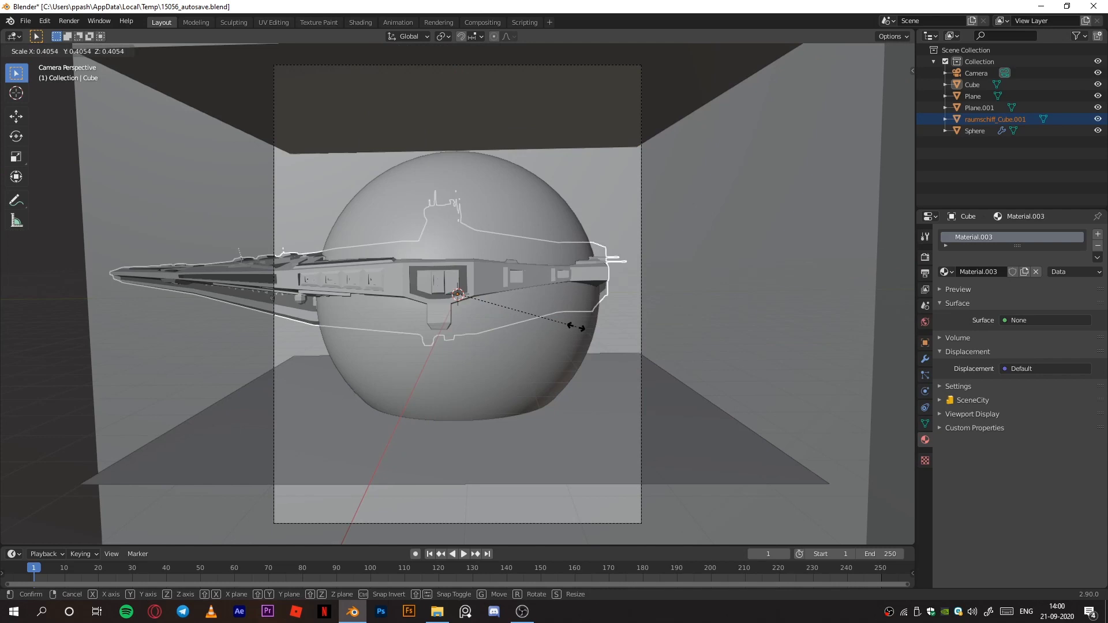
left_click(482, 315)
key("g")
key("y")
key("x")
left_click(465, 352)
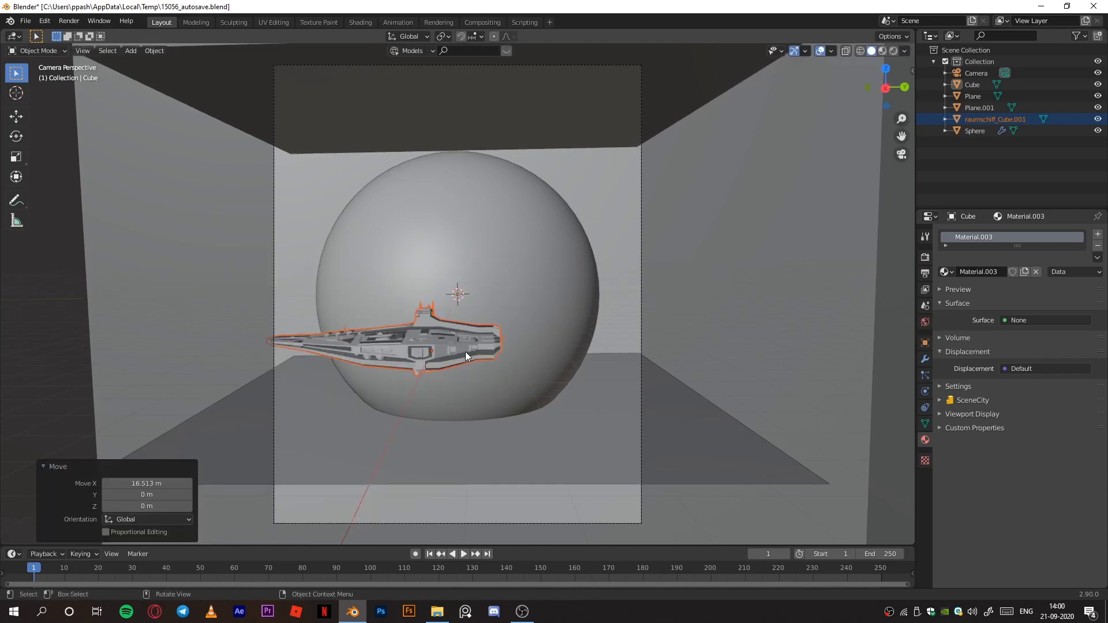
Rotate the spaceship about -101° around global Z and tilt it about -21° in the camera view plane
key("r")
key("z")
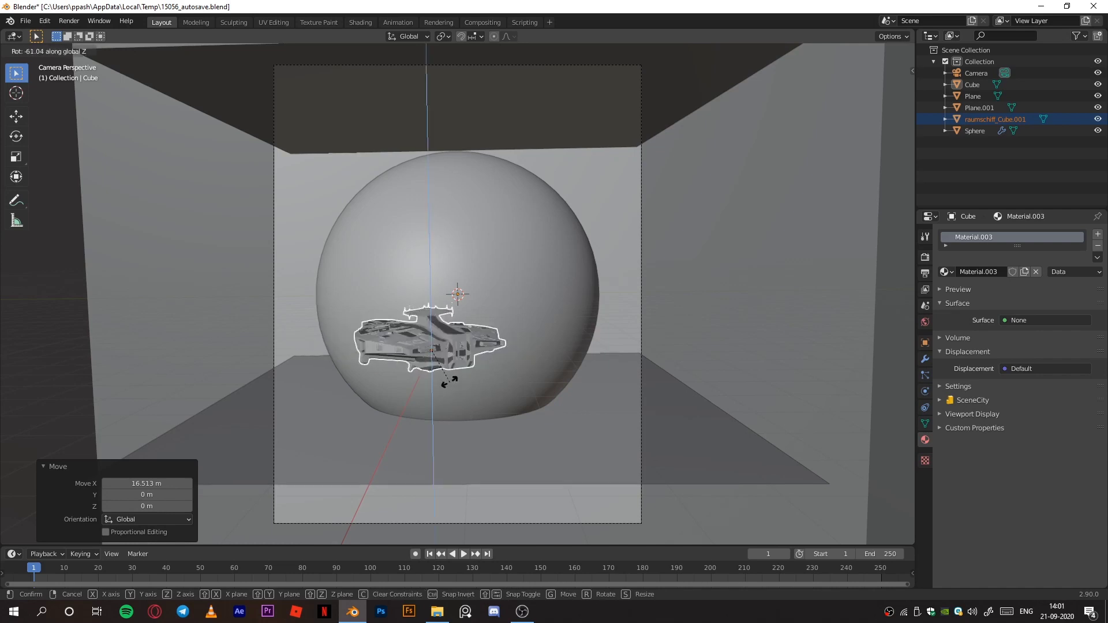
left_click(470, 382)
key("r")
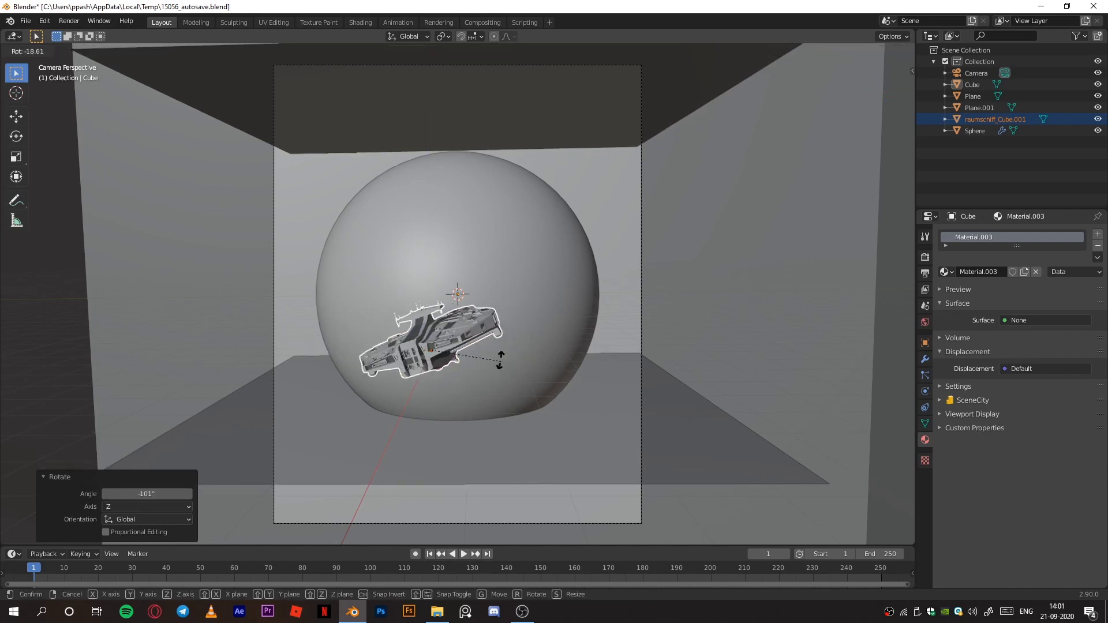
left_click(502, 369)
Move the spaceship about 1.54 m along global Y and about -6.32 m along global X
key("g")
key("y")
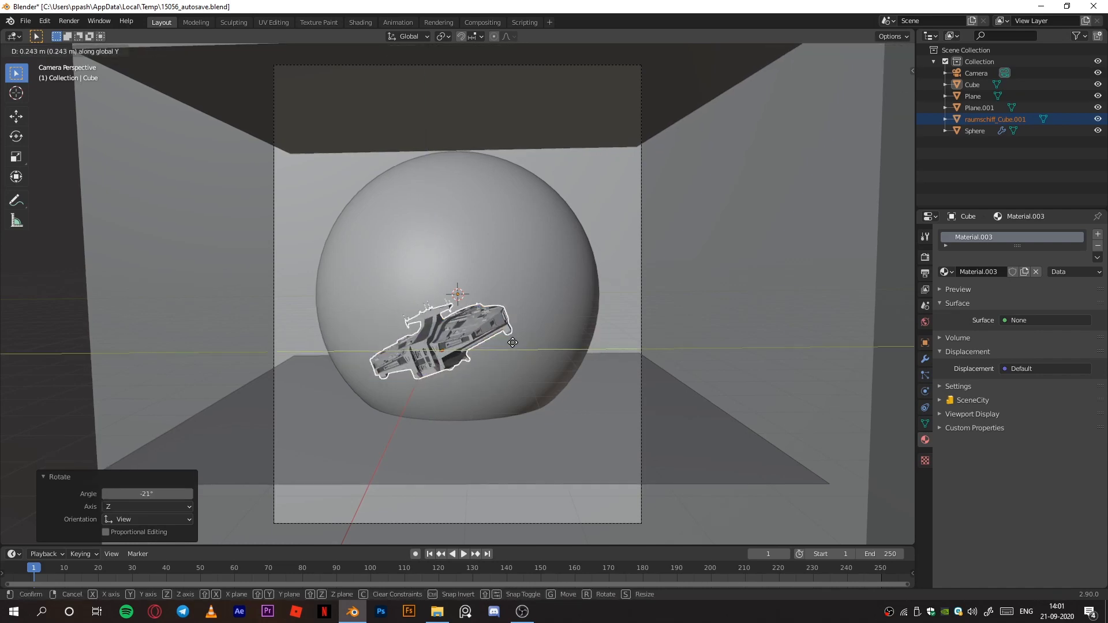
left_click(553, 354)
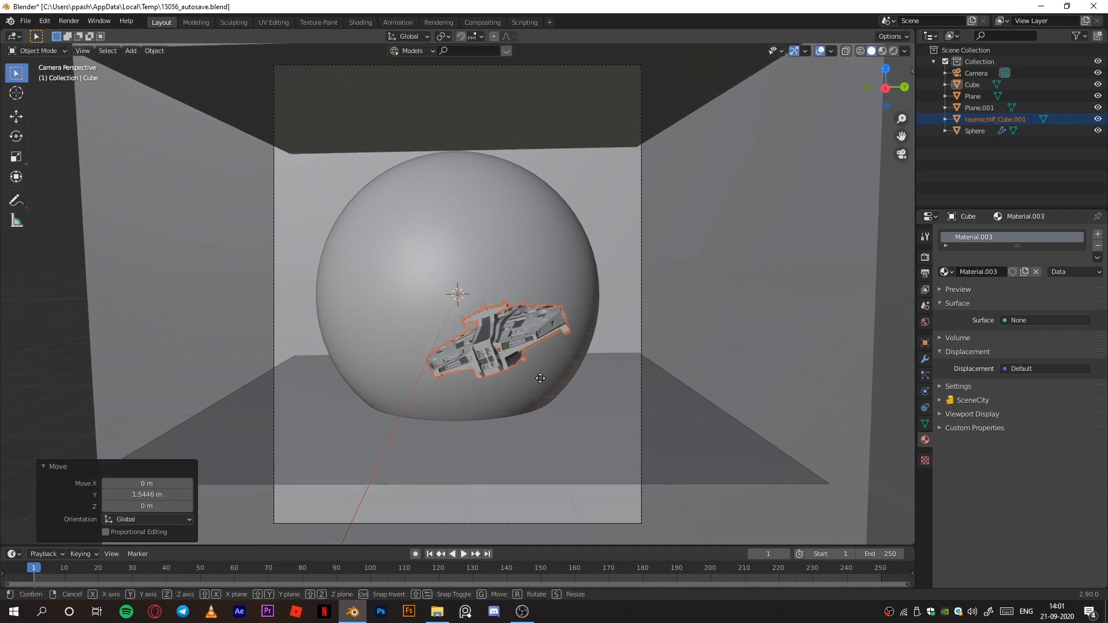
key("g")
key("x")
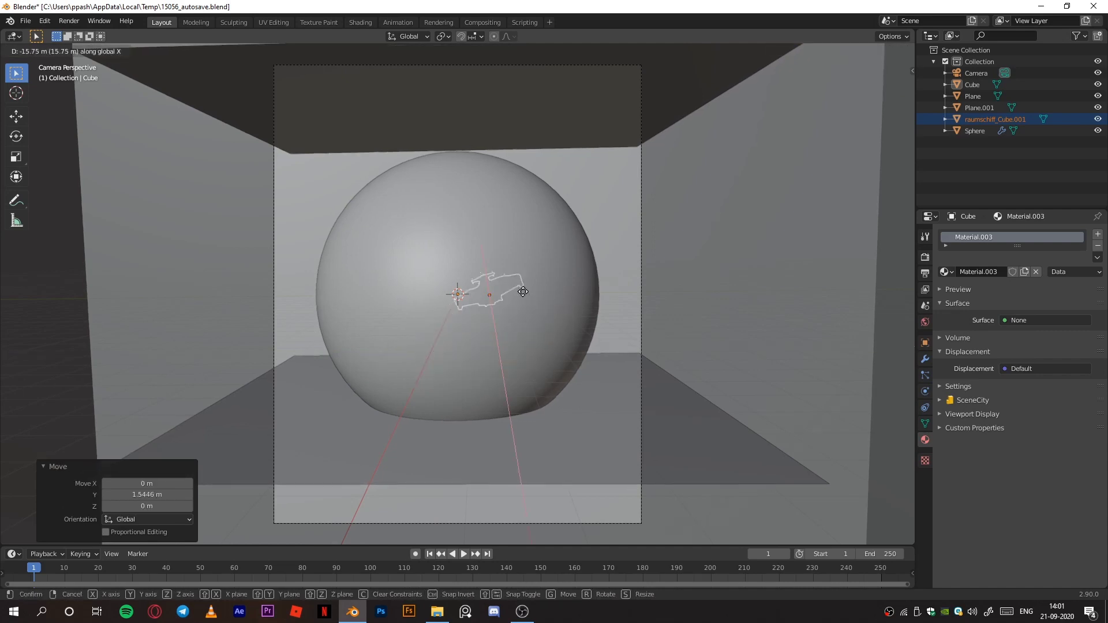
left_click(544, 324)
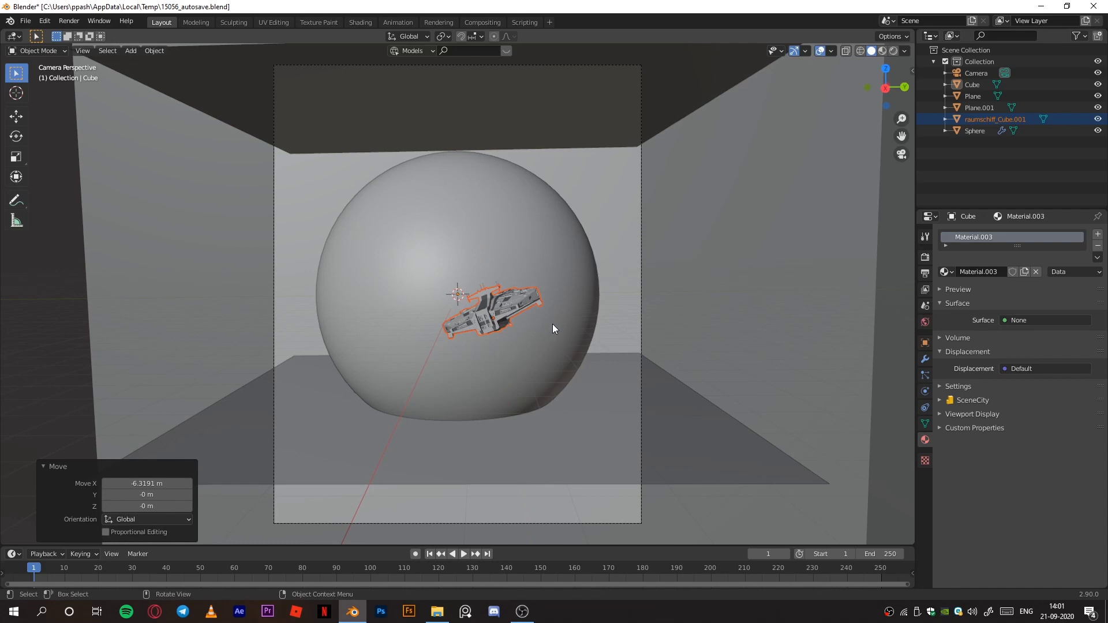
Scale the spaceship by about 0.564 and rotate it about 17° around global Z and -13.1° around global Y
key("s")
left_click(557, 347)
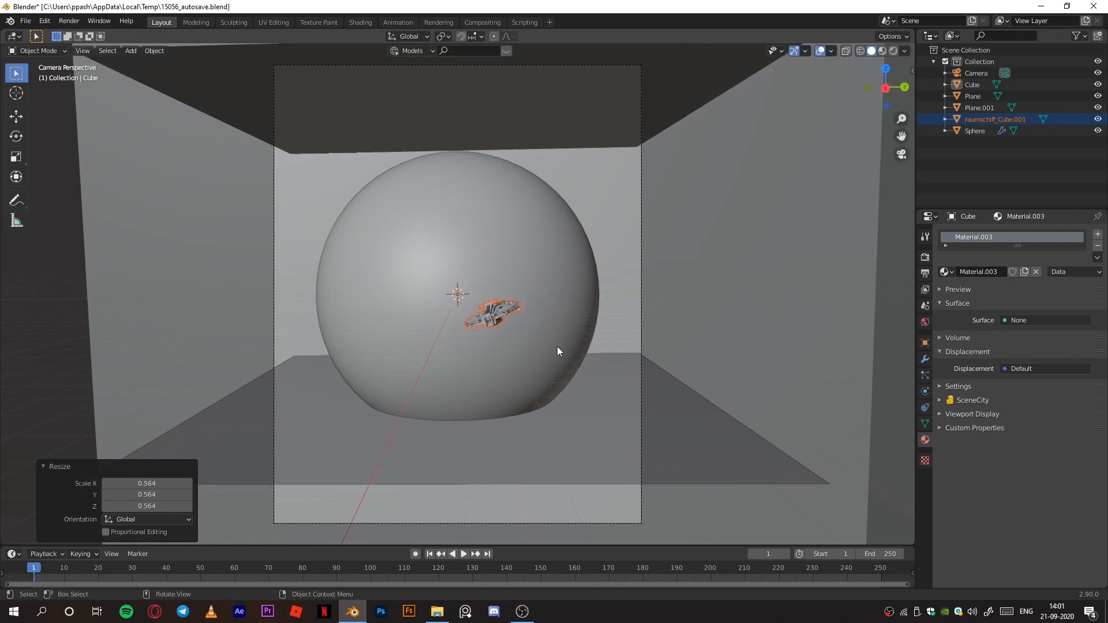
key("r")
key("z")
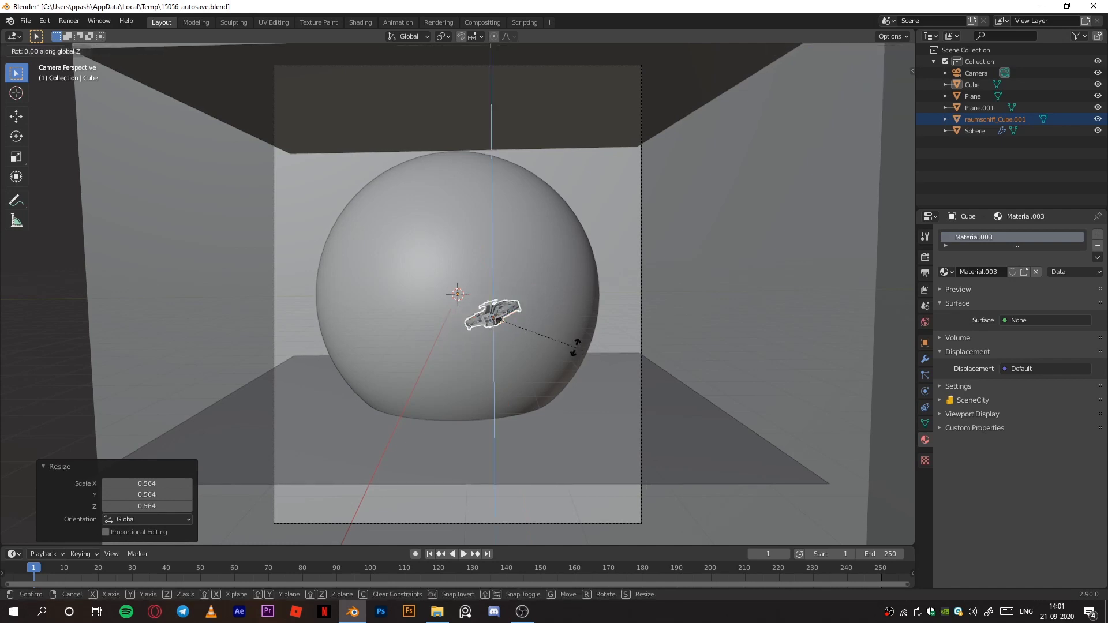
left_click(542, 318)
key("r")
key("y")
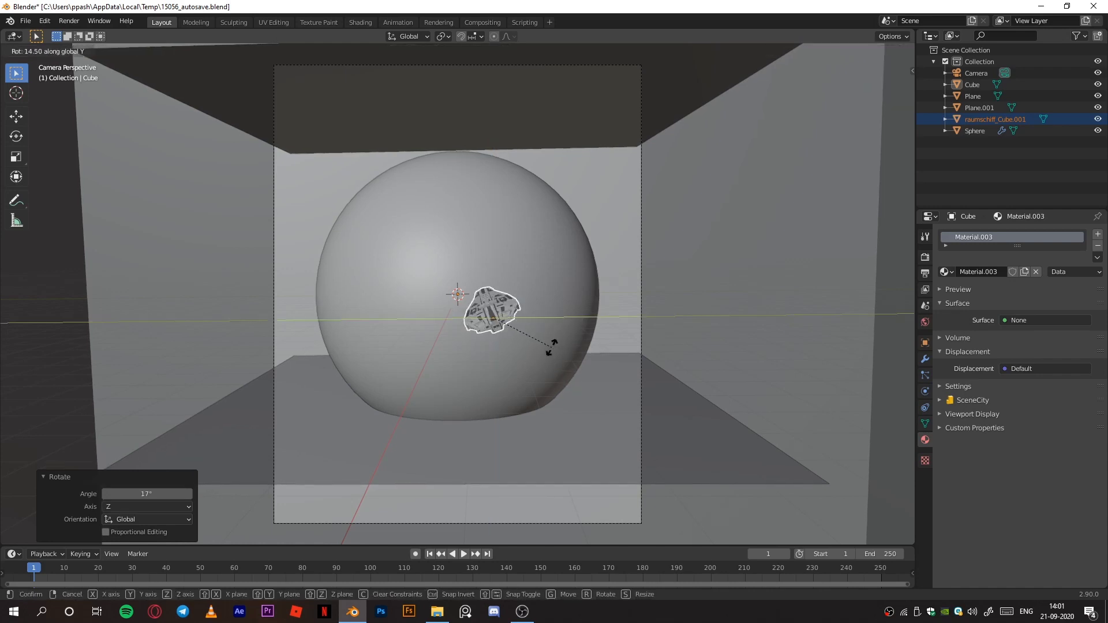
left_click(540, 386)
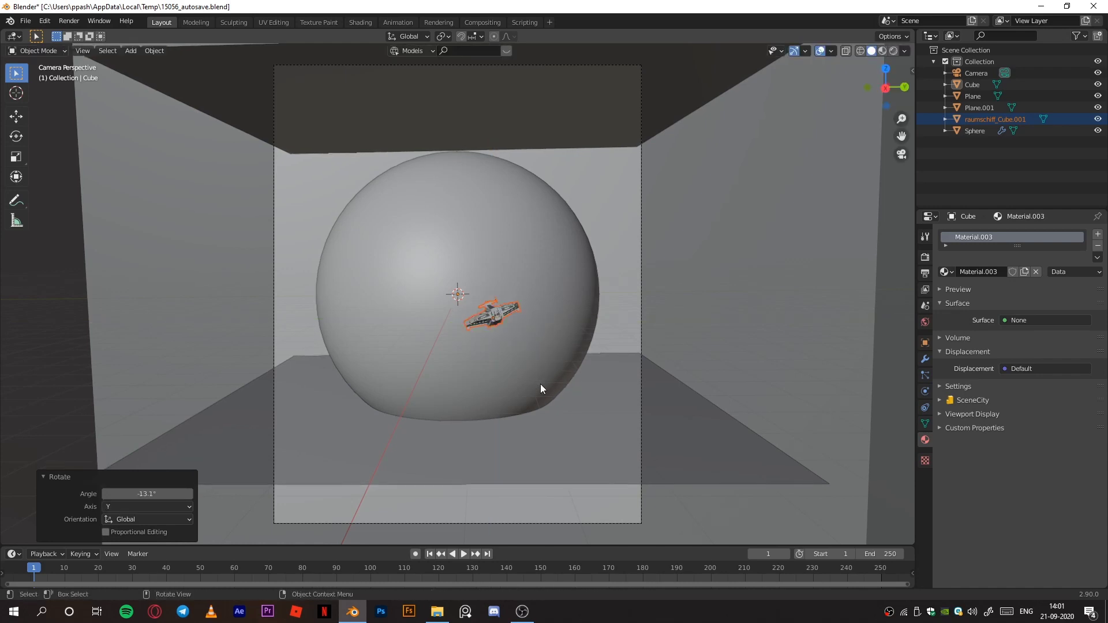
Switch to rendered shading and isolate the spaceship in local view
left_click(893, 51)
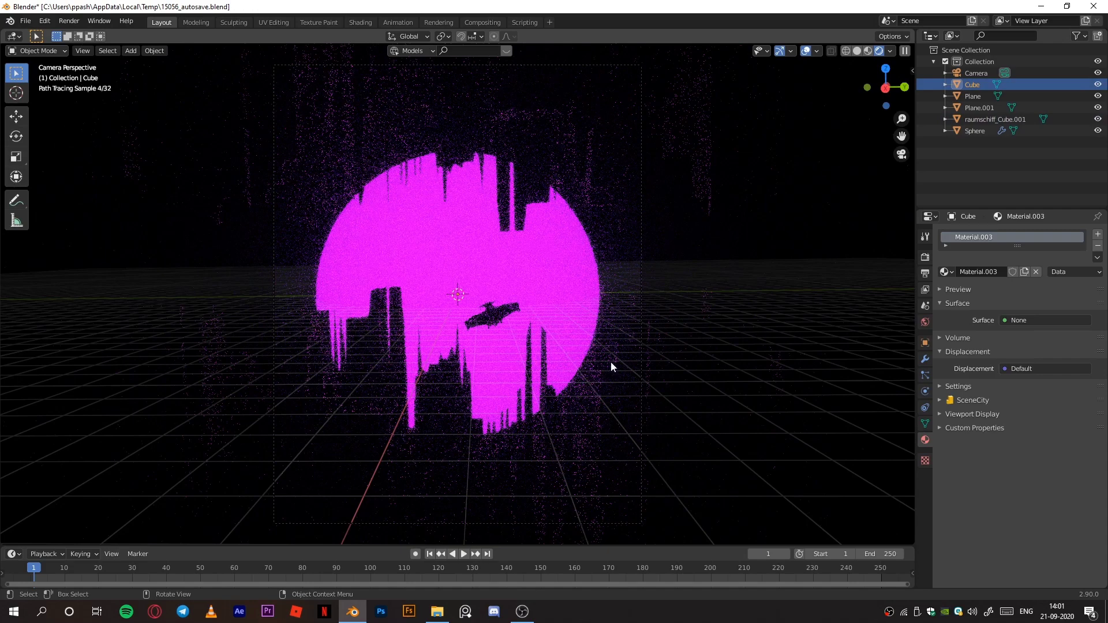
left_click(502, 314)
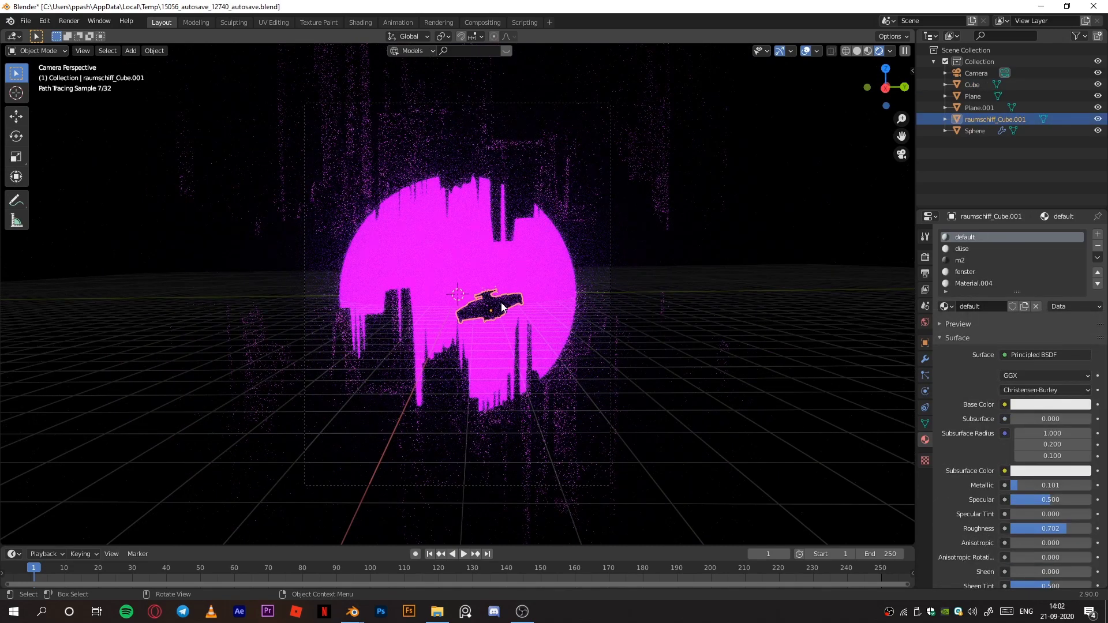
key("KP_Divide")
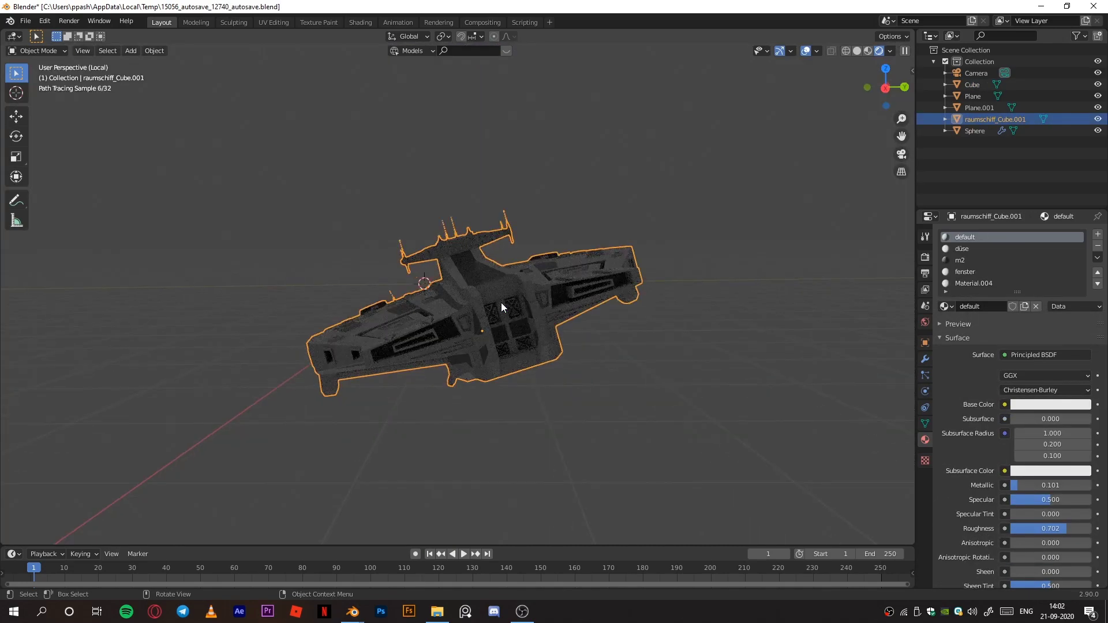
scroll(501, 306, "up", 4)
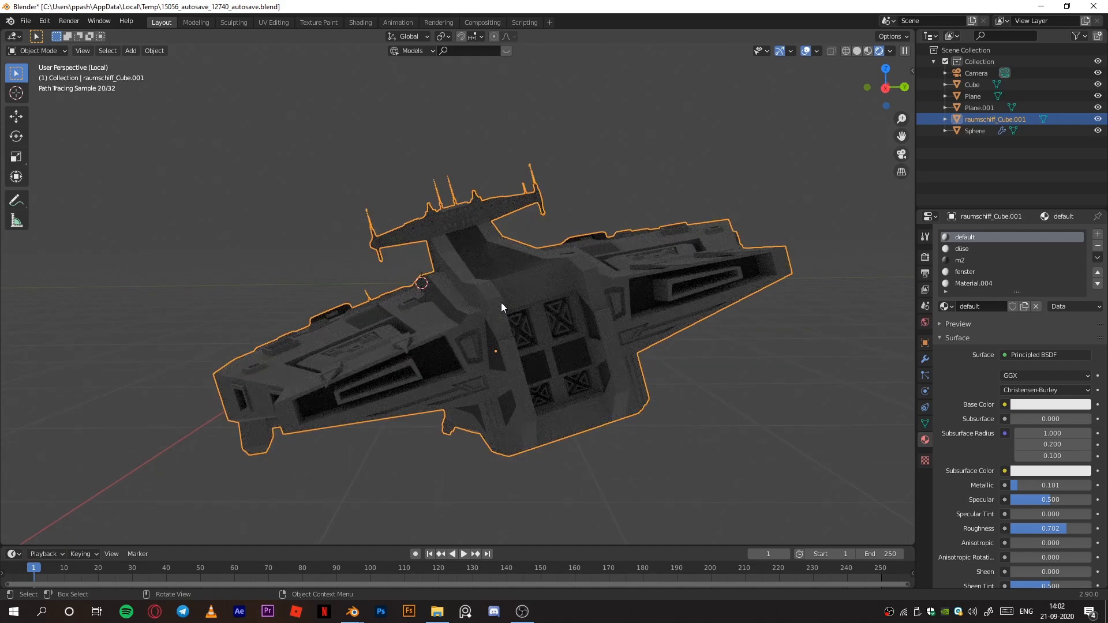
Enter Edit Mode on the spaceship with face selection and clear the current selection
key("Tab")
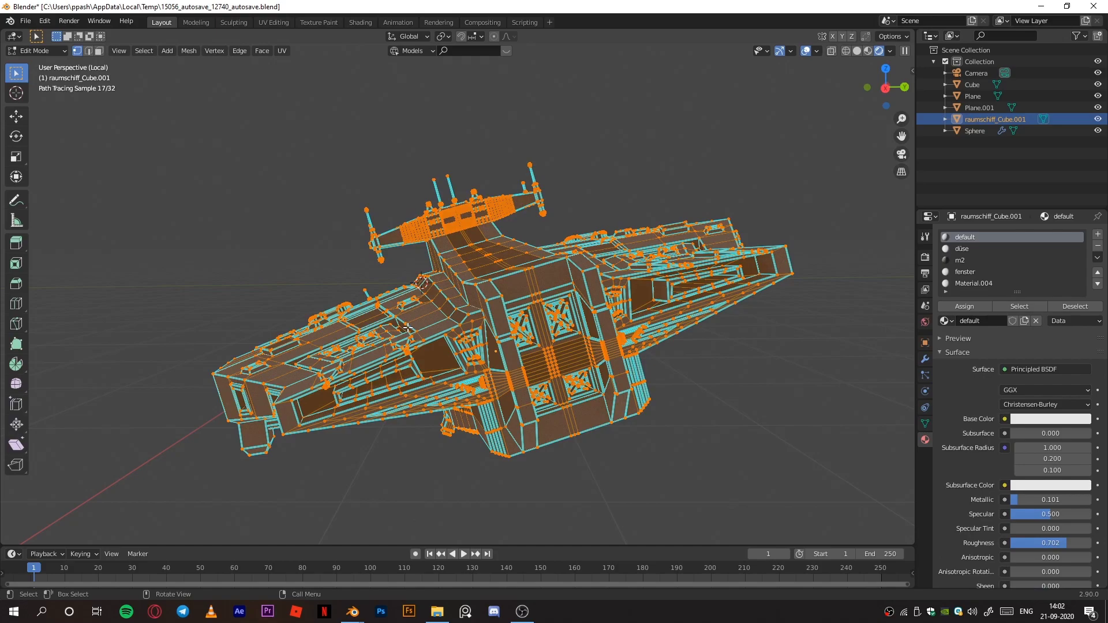
key("3")
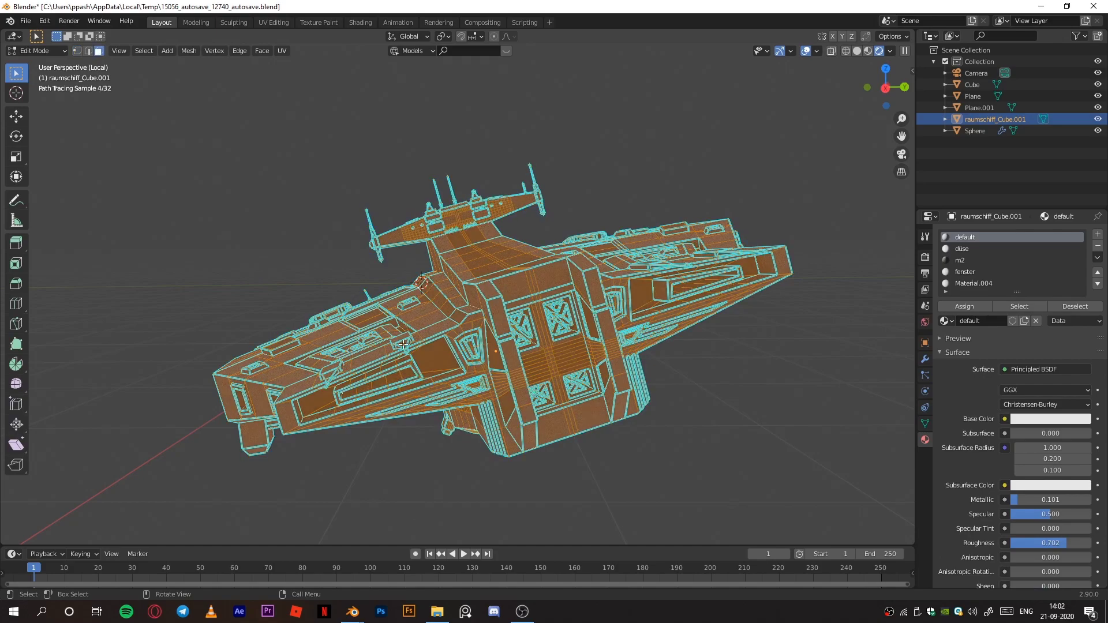
left_click(334, 236)
Circle-select the inner faces of the long recessed rectangular panel at the rear of the spaceship's wing
middle_click_drag(334, 235, 330, 227)
scroll(335, 240, "up", 6)
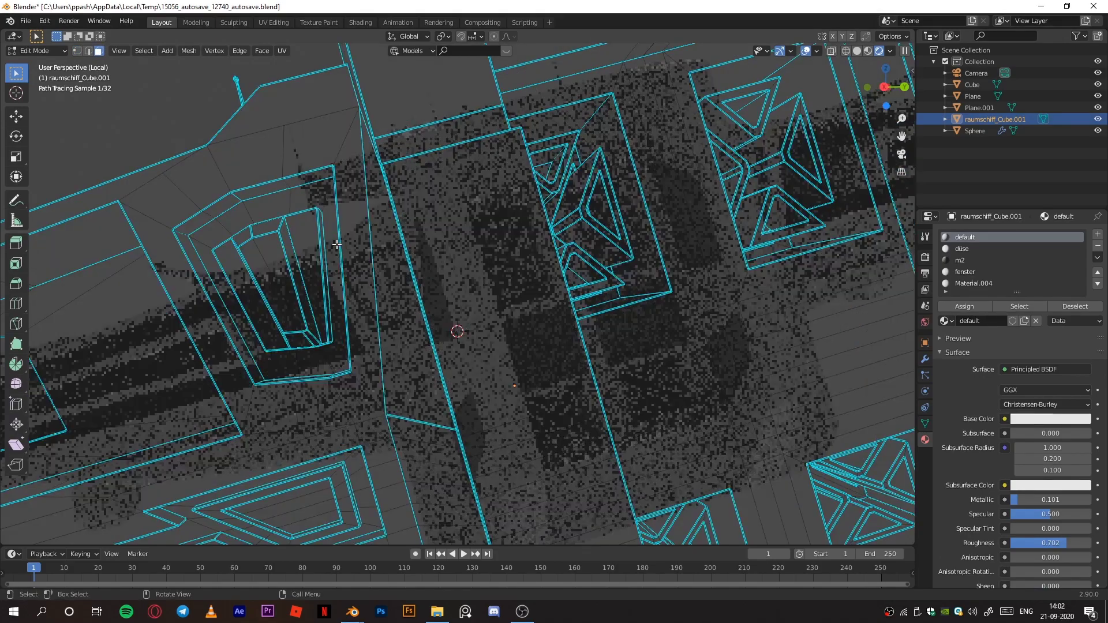
scroll(355, 258, "down", 3)
middle_click_drag(376, 258, 378, 252)
scroll(378, 252, "up", 4)
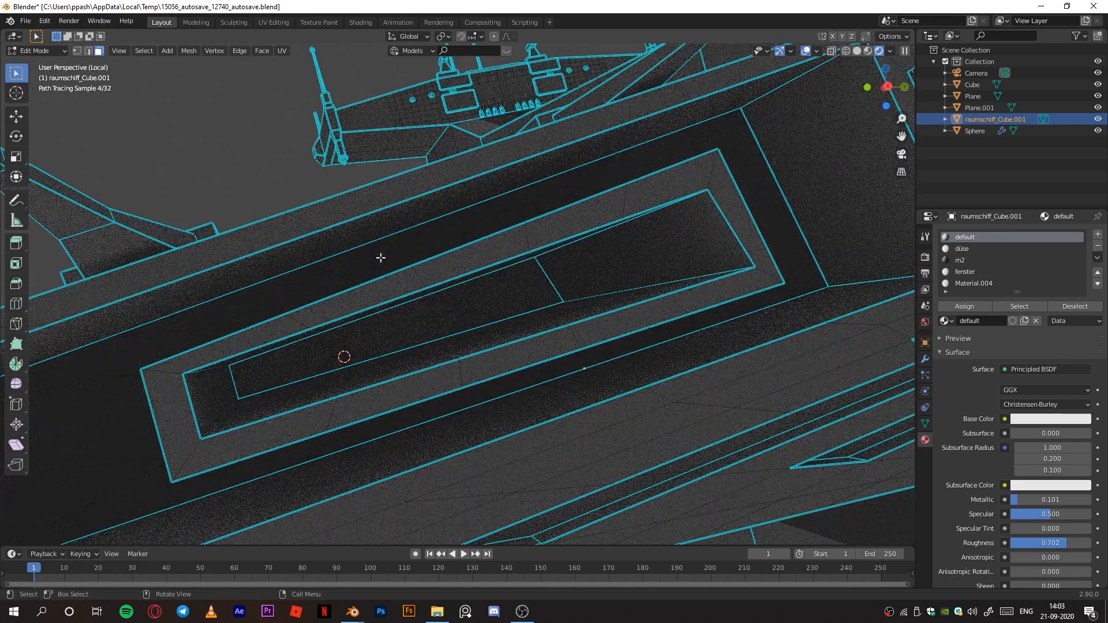
key("c")
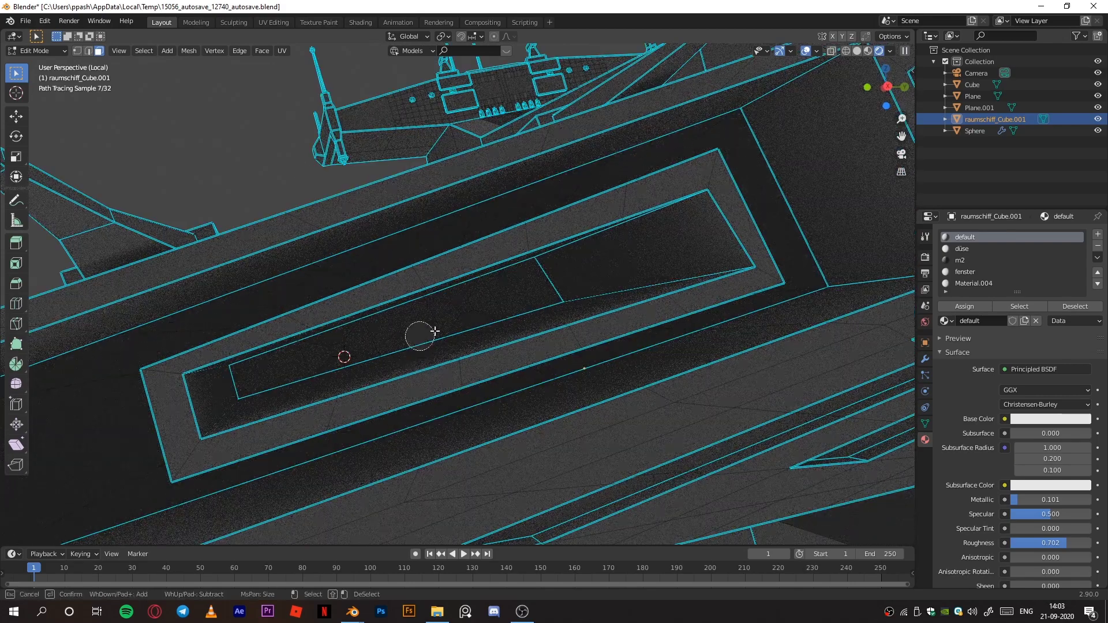
left_click(506, 292)
left_click_drag(506, 291, 462, 303)
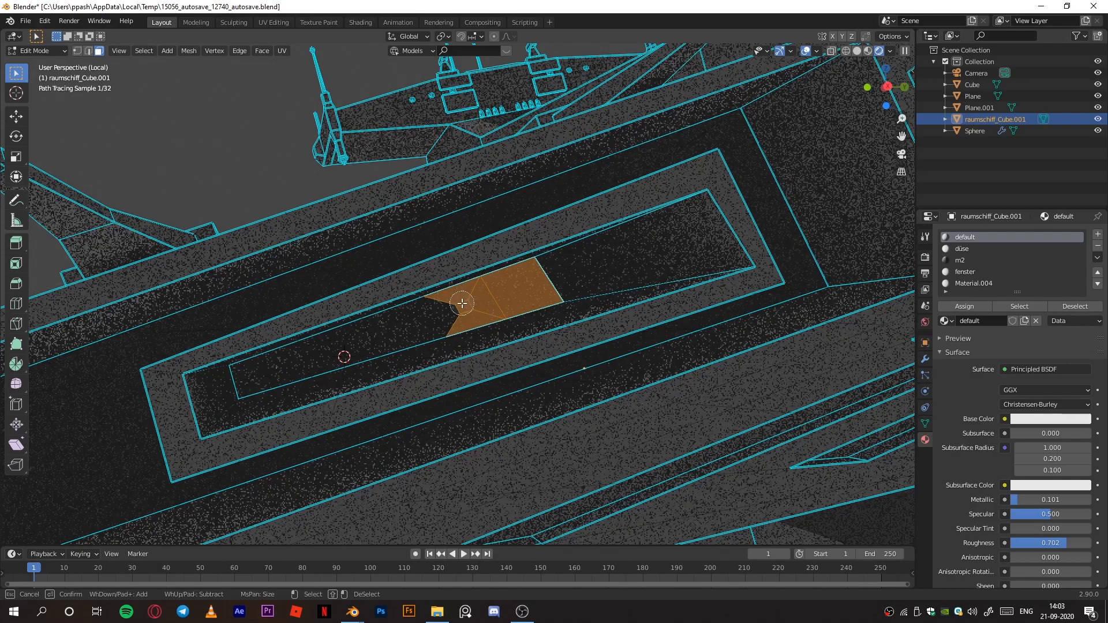
left_click_drag(286, 362, 450, 319)
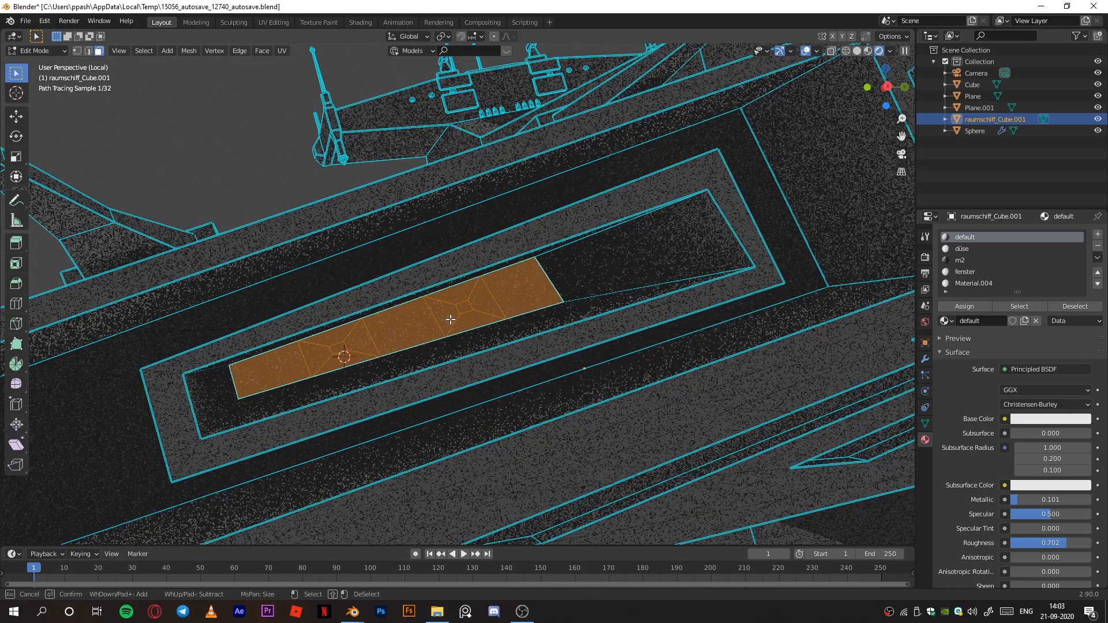
key("Escape")
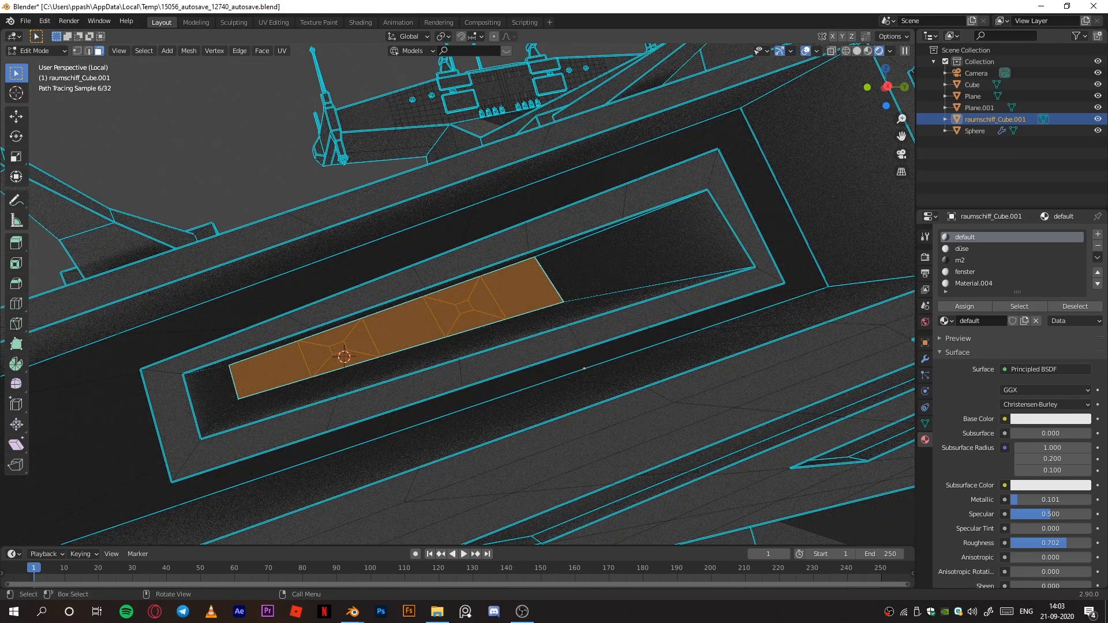
Add a new material slot with an Emission material to the spaceship and assign it to the selected recessed panel faces
left_click(1097, 235)
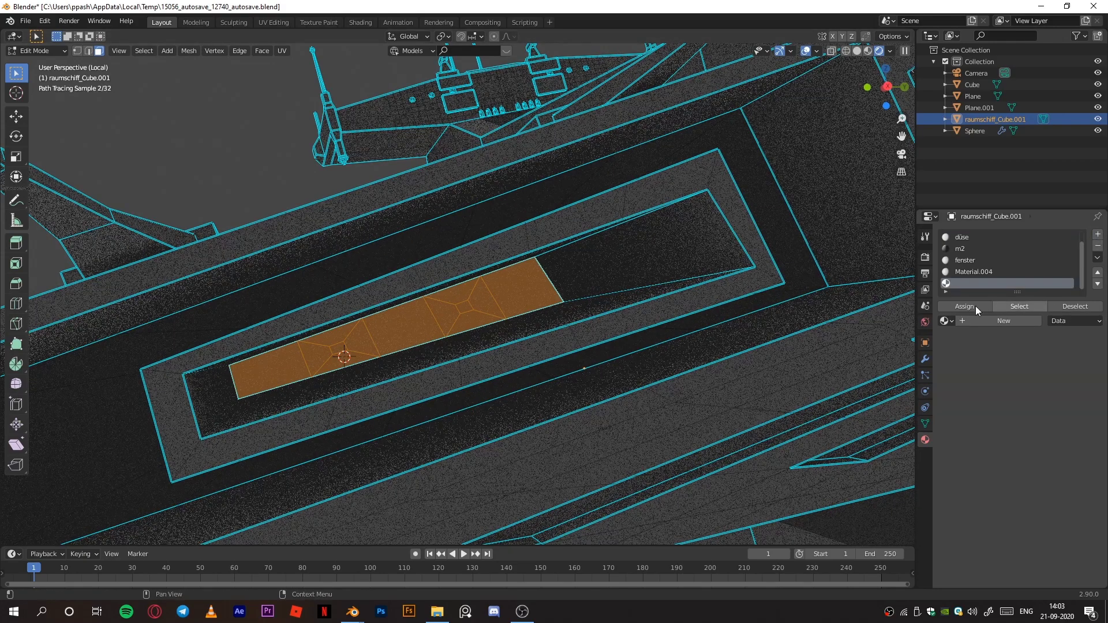
left_click(982, 321)
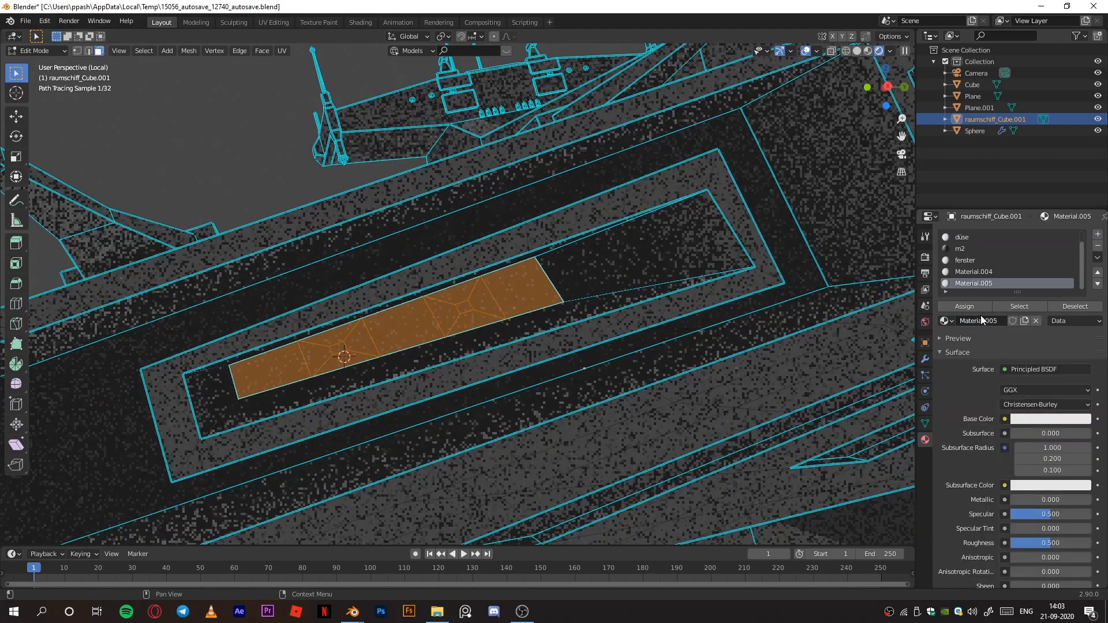
left_click(1032, 370)
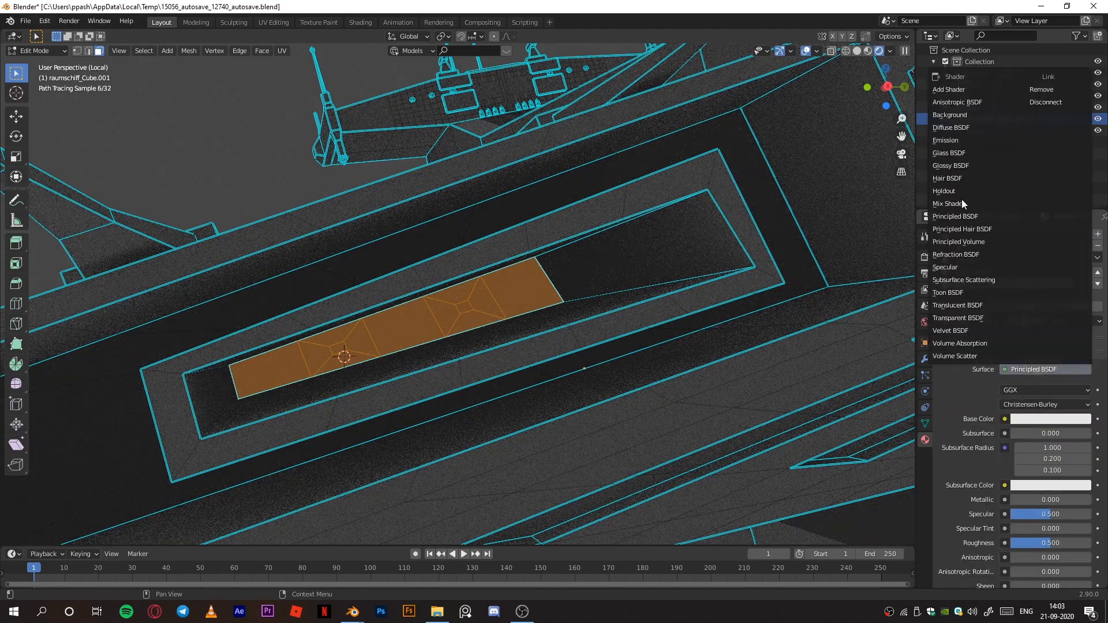
left_click(950, 142)
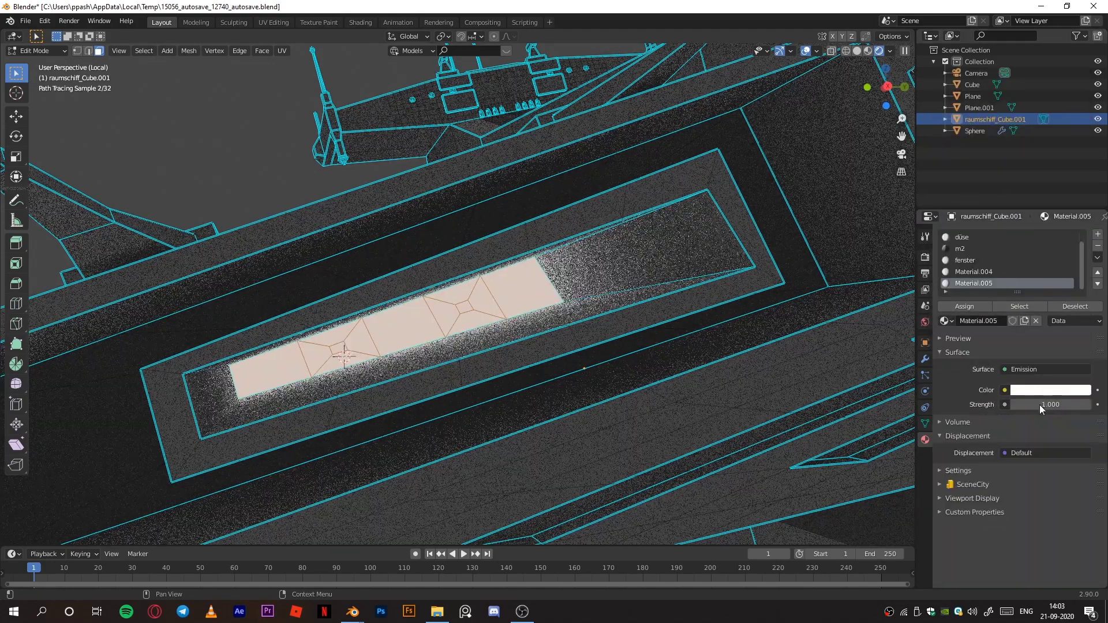
Set the panel material's emission colour to fully saturated red and its strength to 1.9
left_click(1039, 390)
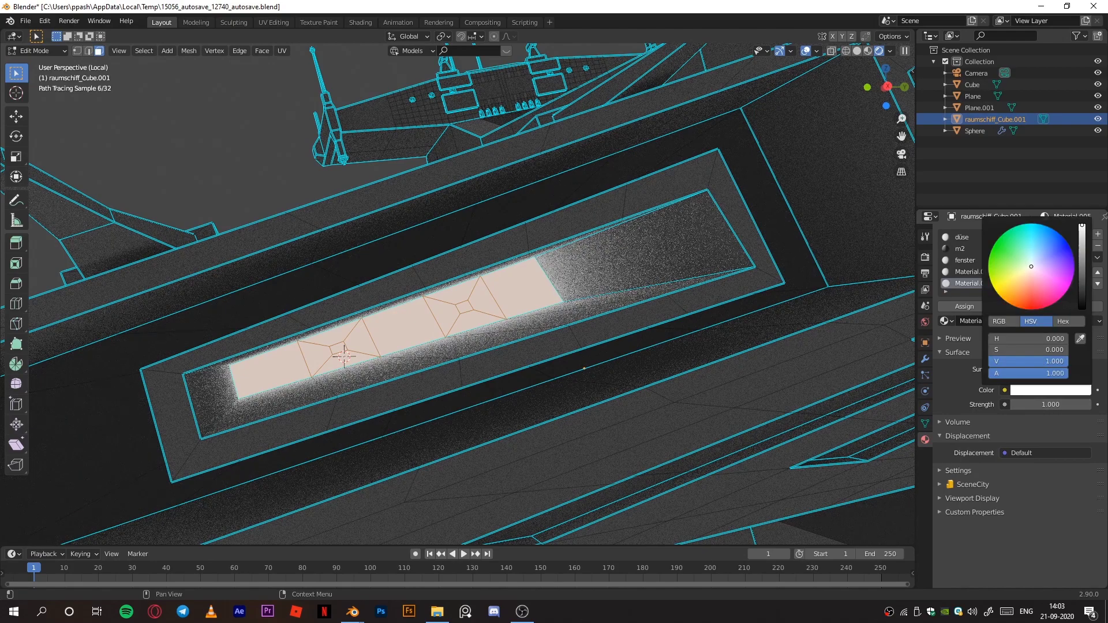
left_click_drag(1035, 299, 1031, 311)
left_click_drag(1036, 404, 1042, 405)
Circle-select the inner faces of the two small tapered panels on either side of the spaceship's central rear body
middle_click_drag(782, 330, 759, 337)
scroll(764, 341, "down", 4)
scroll(759, 337, "down", 3)
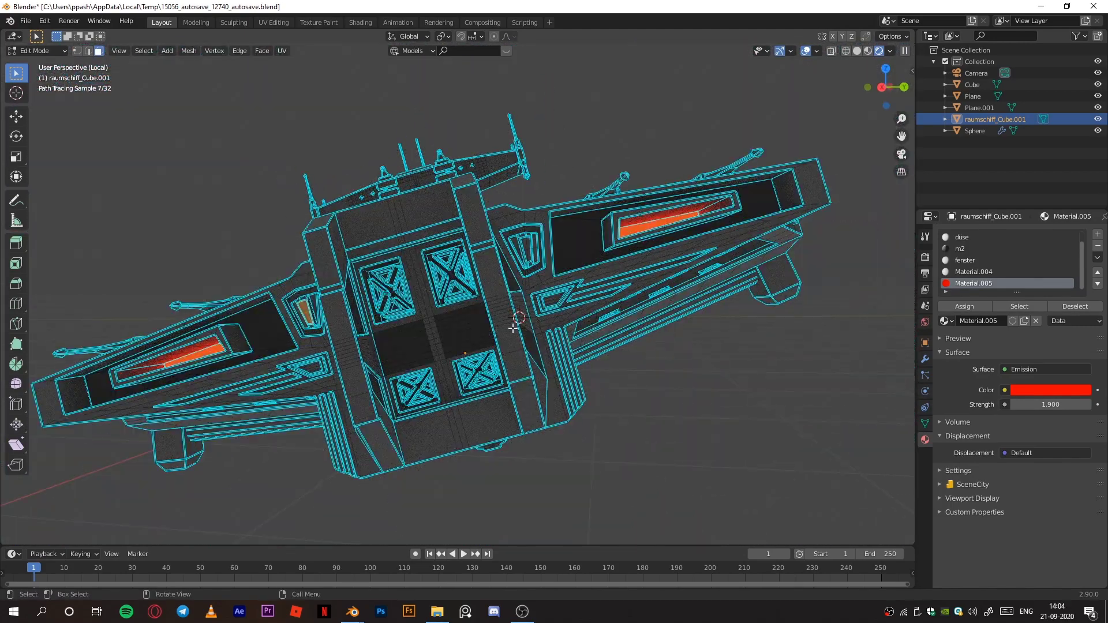
scroll(337, 326, "up", 3)
scroll(277, 306, "down", 3)
right_click(249, 268)
scroll(294, 301, "up", 3)
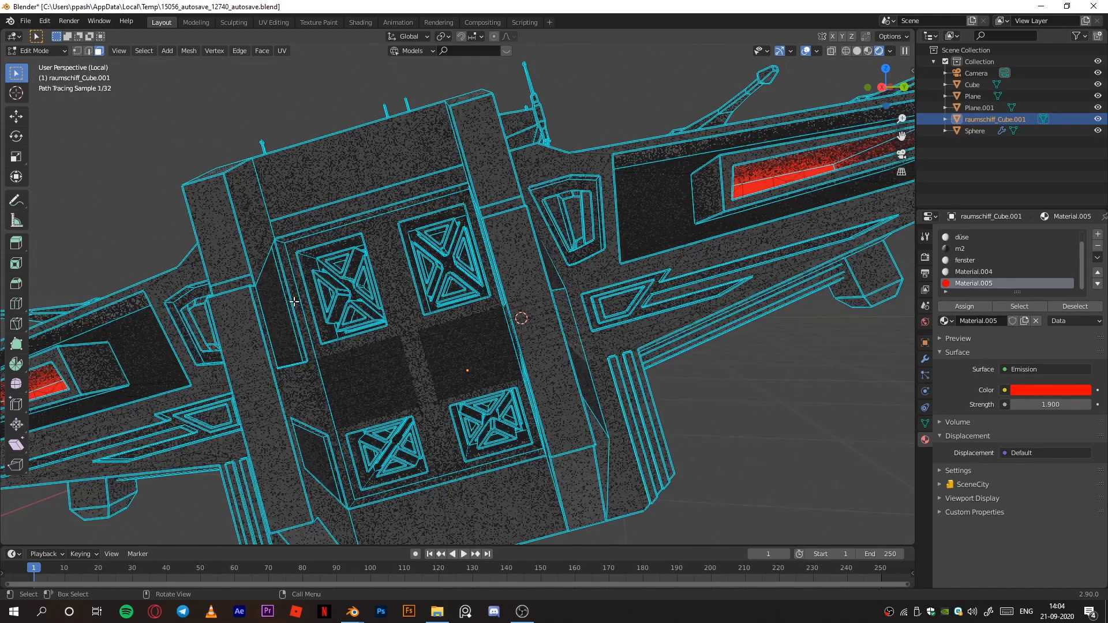
key("c")
left_click(199, 316)
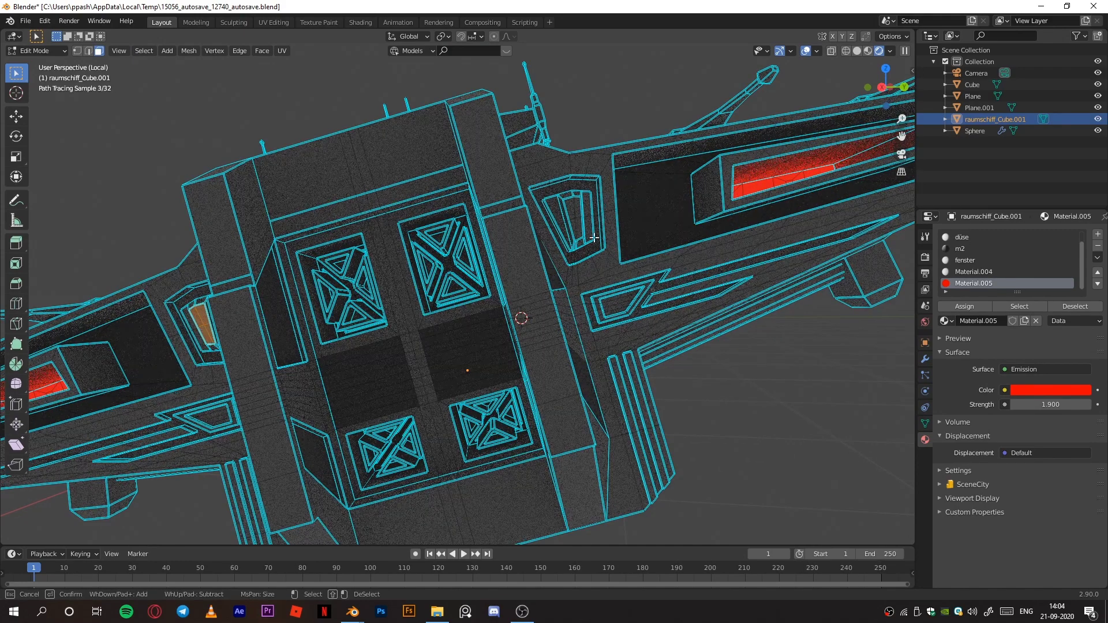
left_click(575, 208)
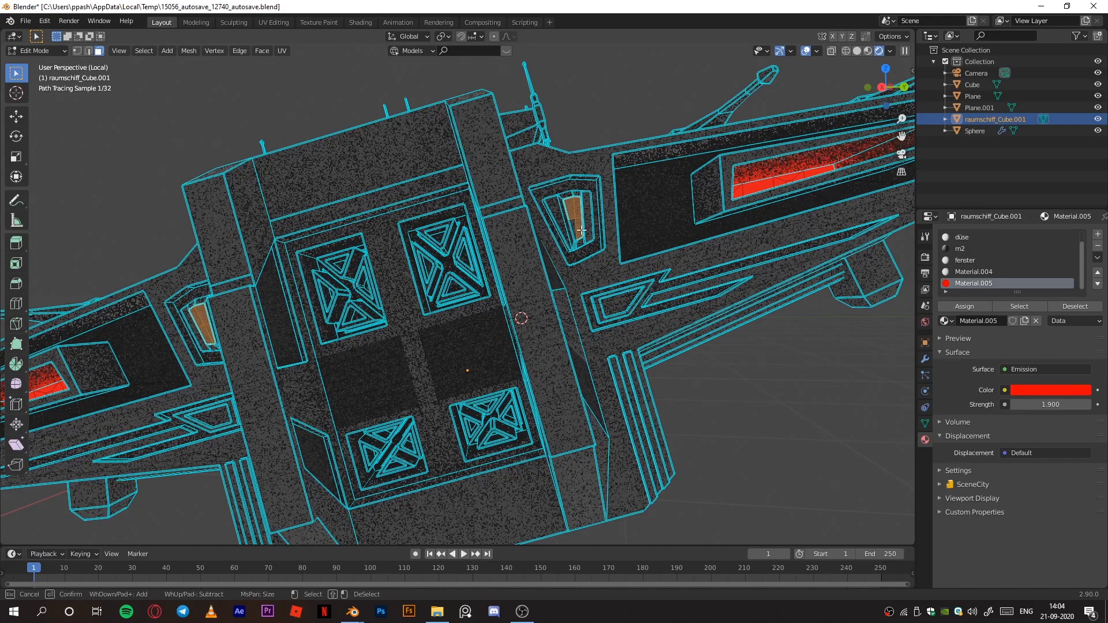
key("Escape")
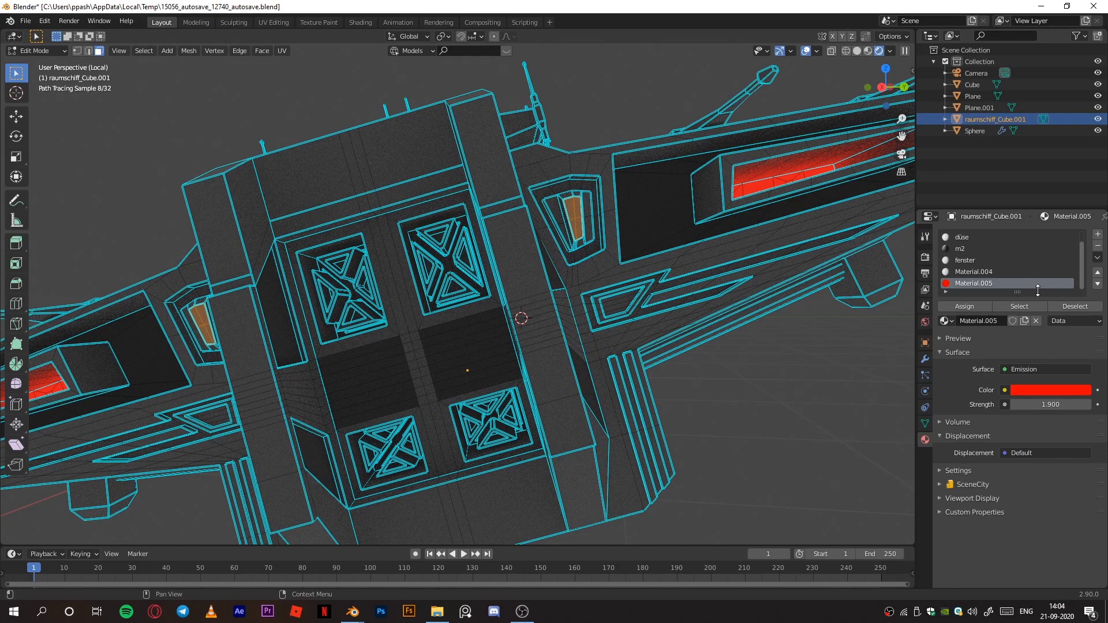
Add another material slot to the spaceship with a new material that uses an Emission surface
left_click(1097, 234)
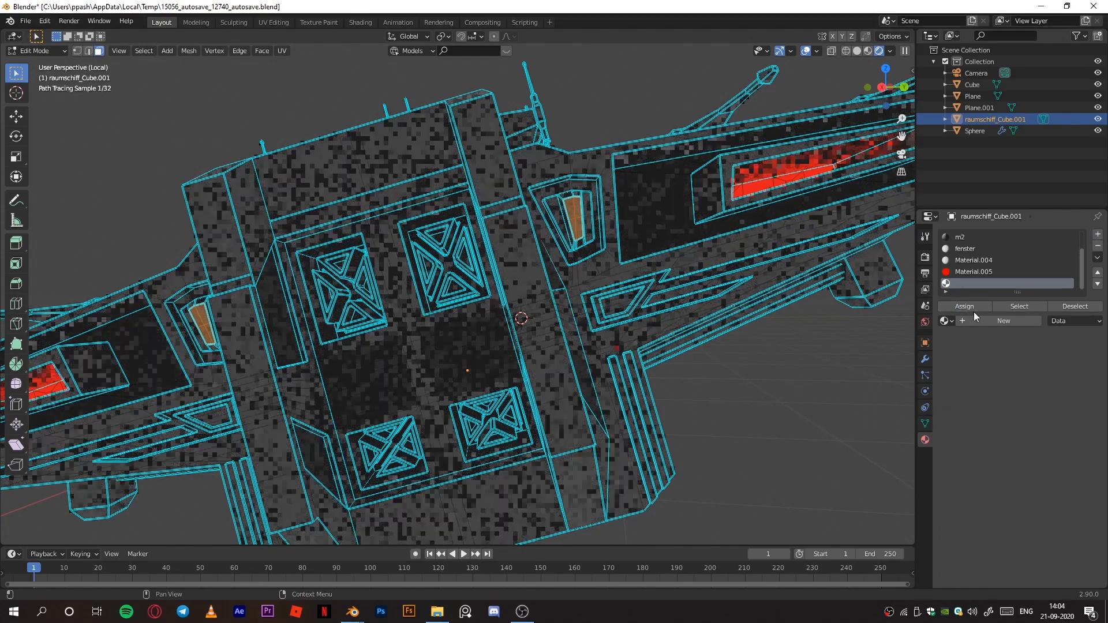
left_click(981, 320)
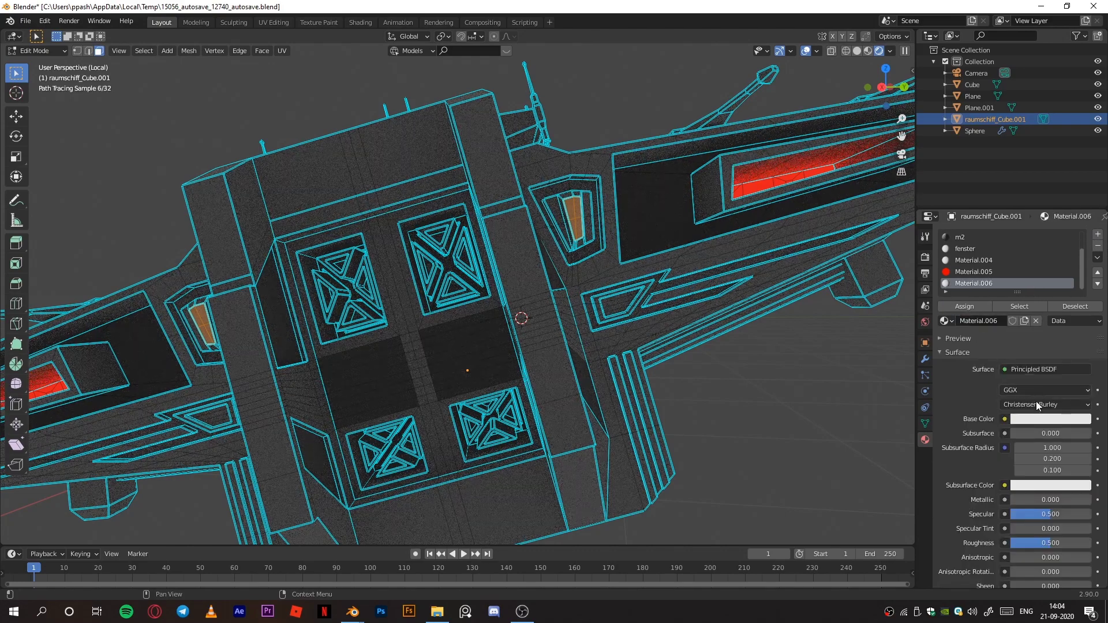
left_click(1031, 368)
left_click(979, 140)
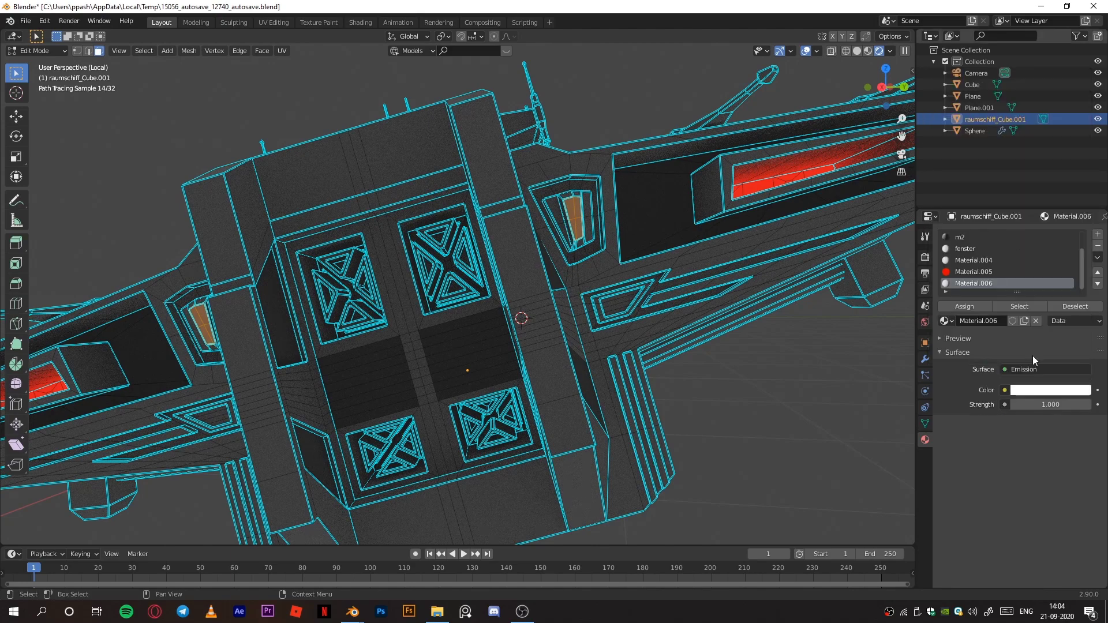
Assign the new material to the two small tapered panels and give it a cyan emission with hue 0.506 and strength 24.9
left_click(1041, 390)
left_click(1033, 225)
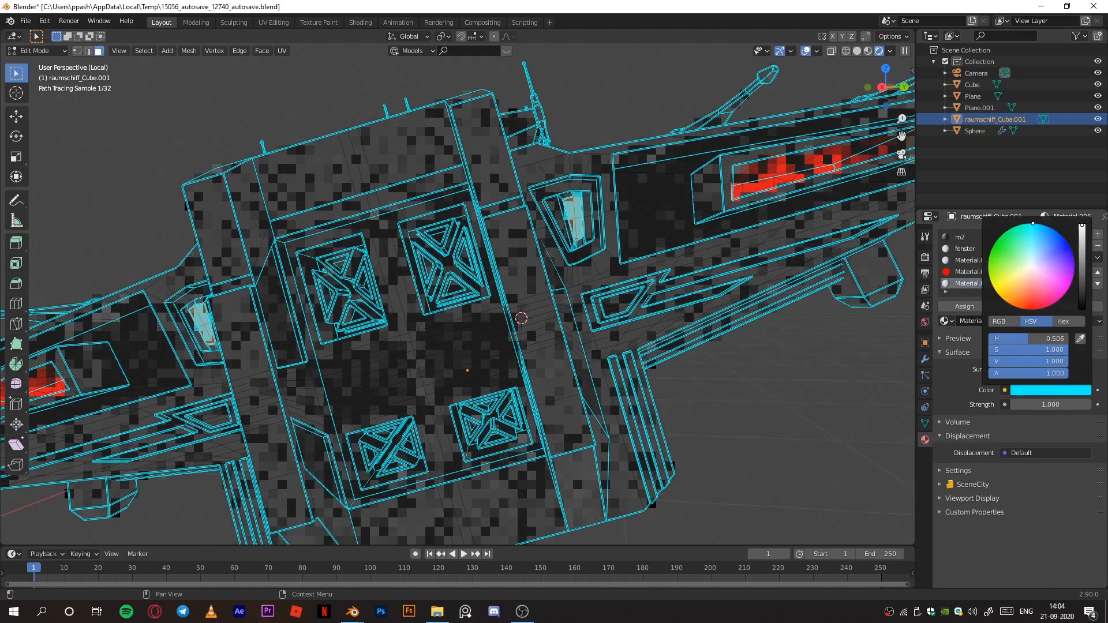
left_click_drag(1028, 407, 1064, 406)
key("Tab")
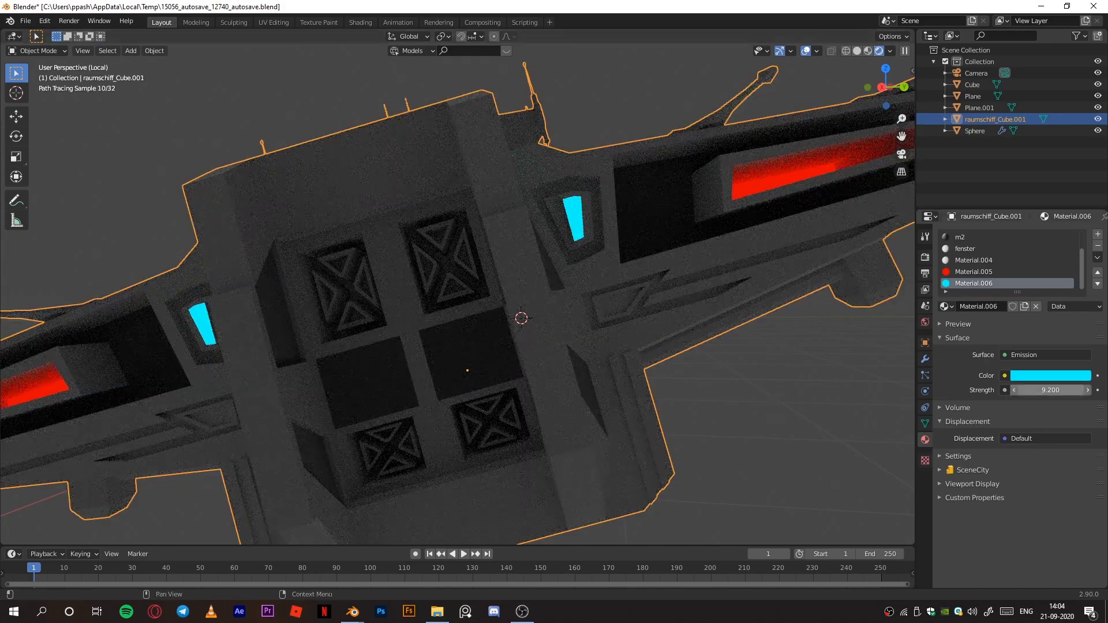
left_click_drag(1051, 390, 1074, 390)
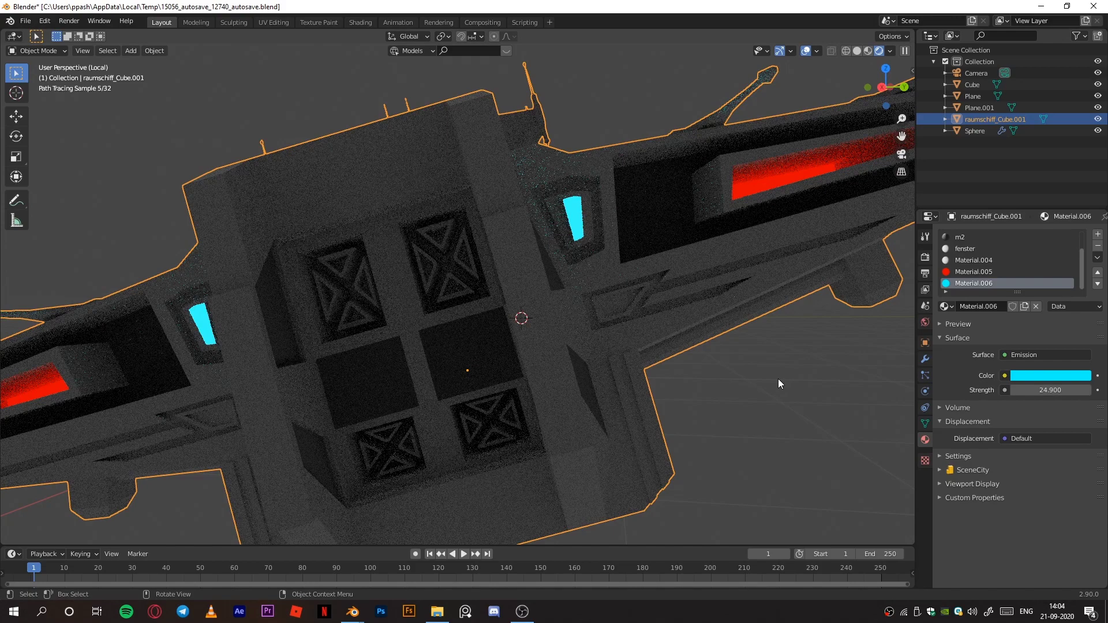
Deselect the spaceship and leave local view to show the whole scene through the camera
key("KP_0")
left_click(746, 242)
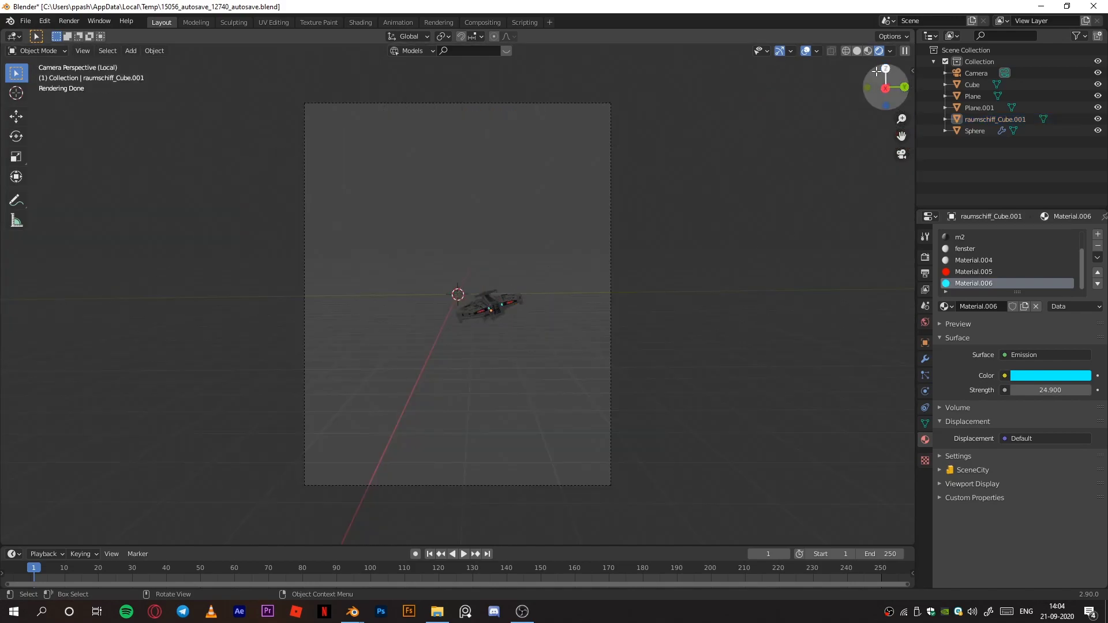
key("KP_Divide")
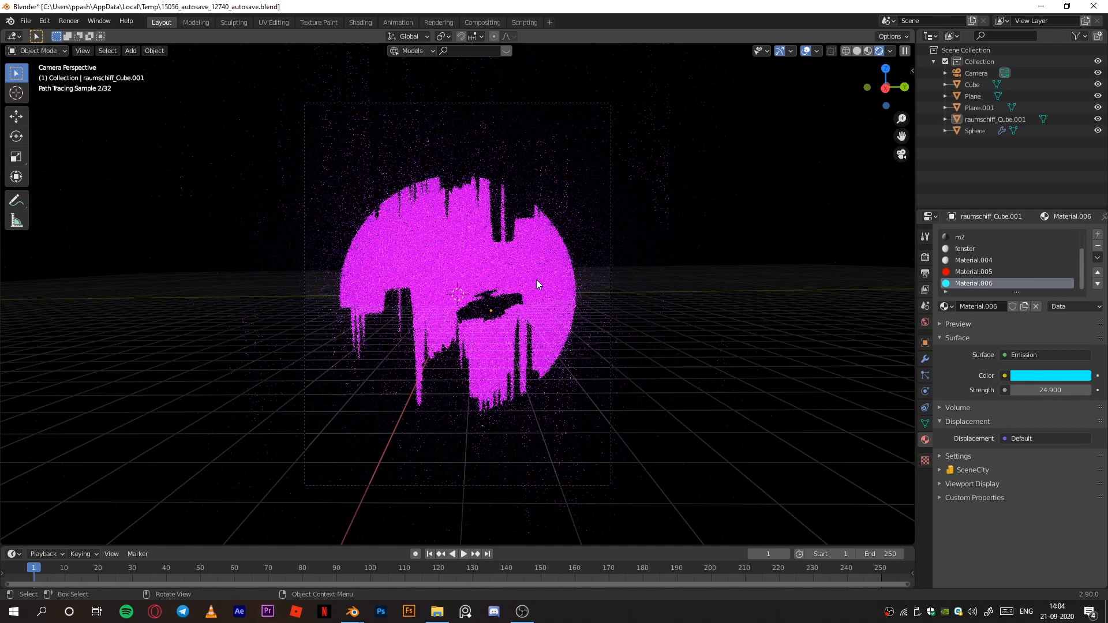
Limit the viewport render region to the camera frame and place the 3D cursor outside the frame
left_click(812, 182)
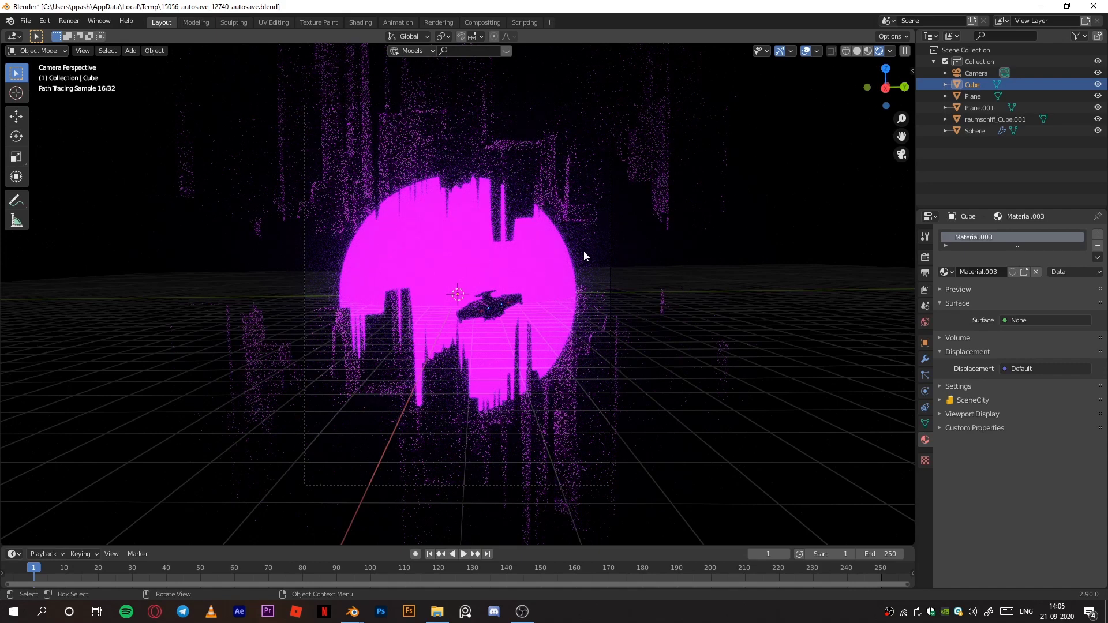
key("ctrl+b")
left_click_drag(304, 104, 610, 487)
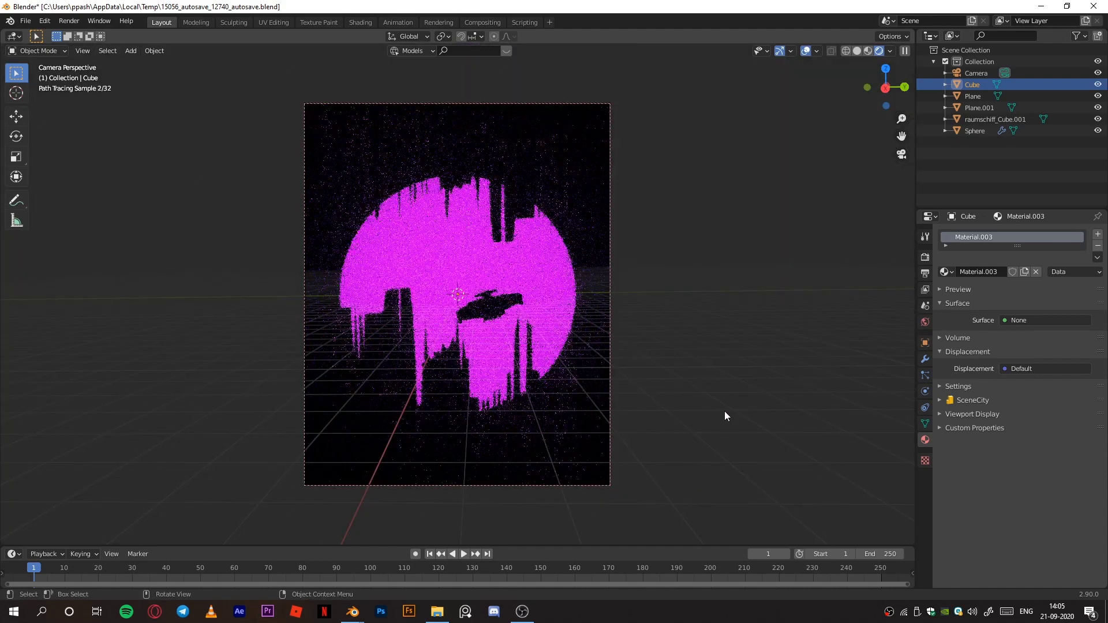
right_click(791, 285, "shift")
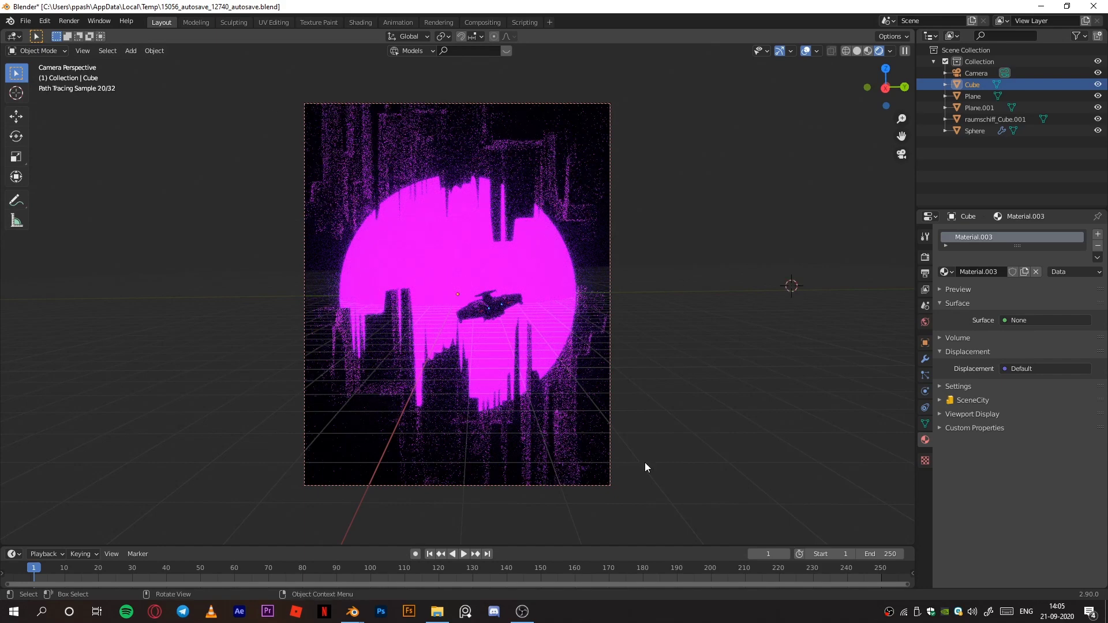